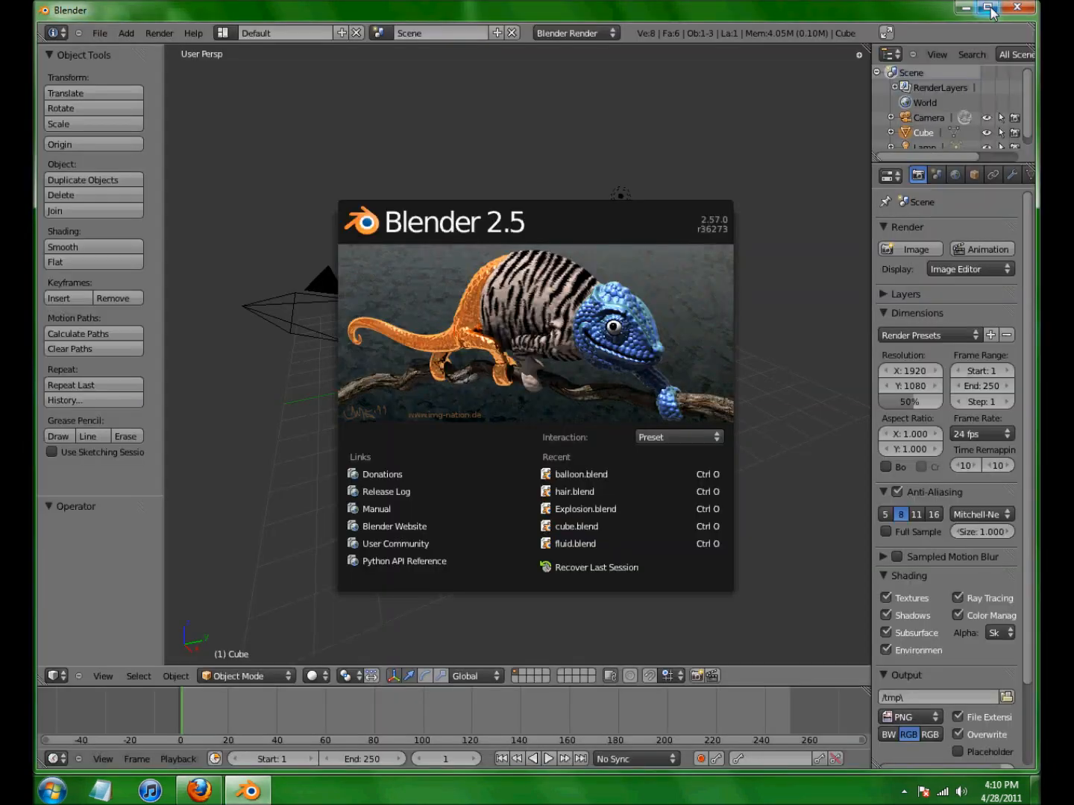
- Dismiss the splash screen, switch to the top view, and delete the default cube, camera and lamp
click(989, 8)
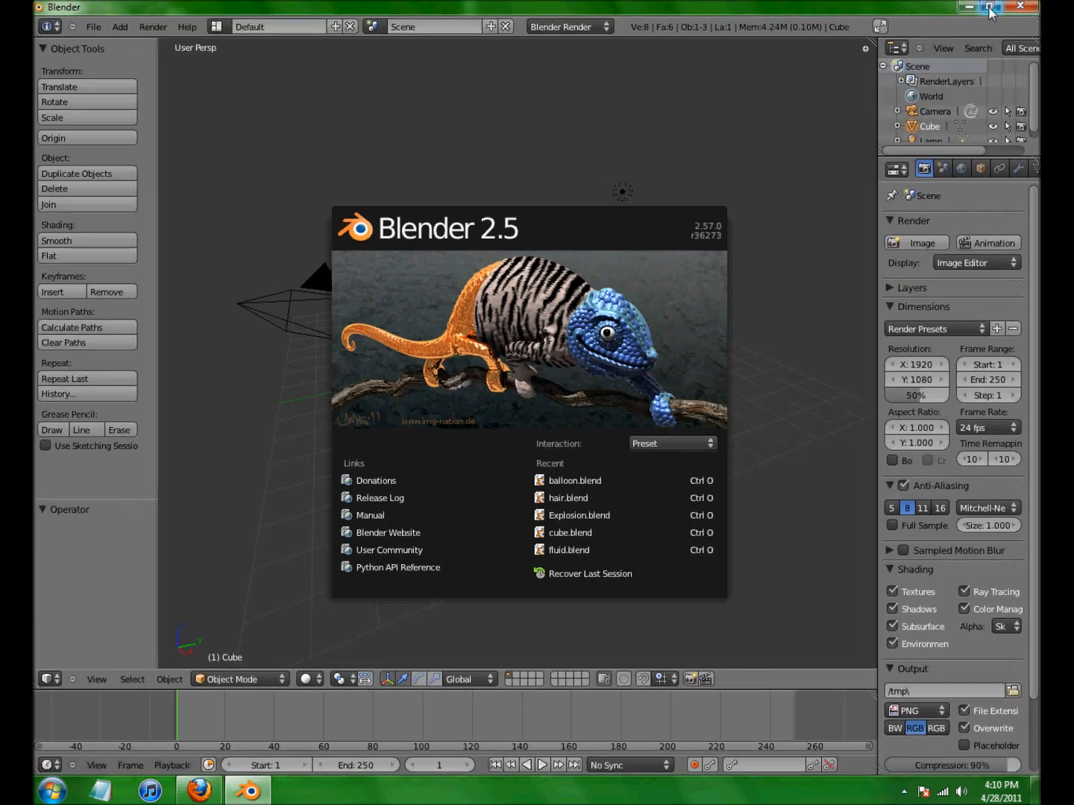
click(655, 279)
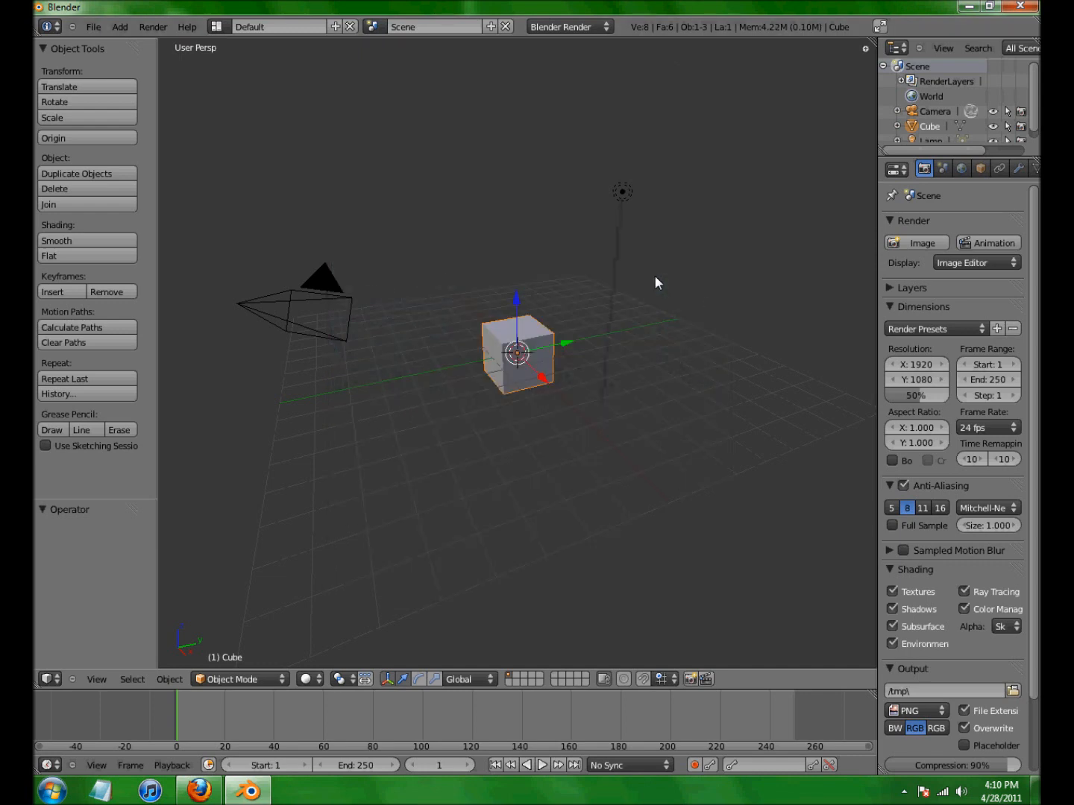
key(KP_7)
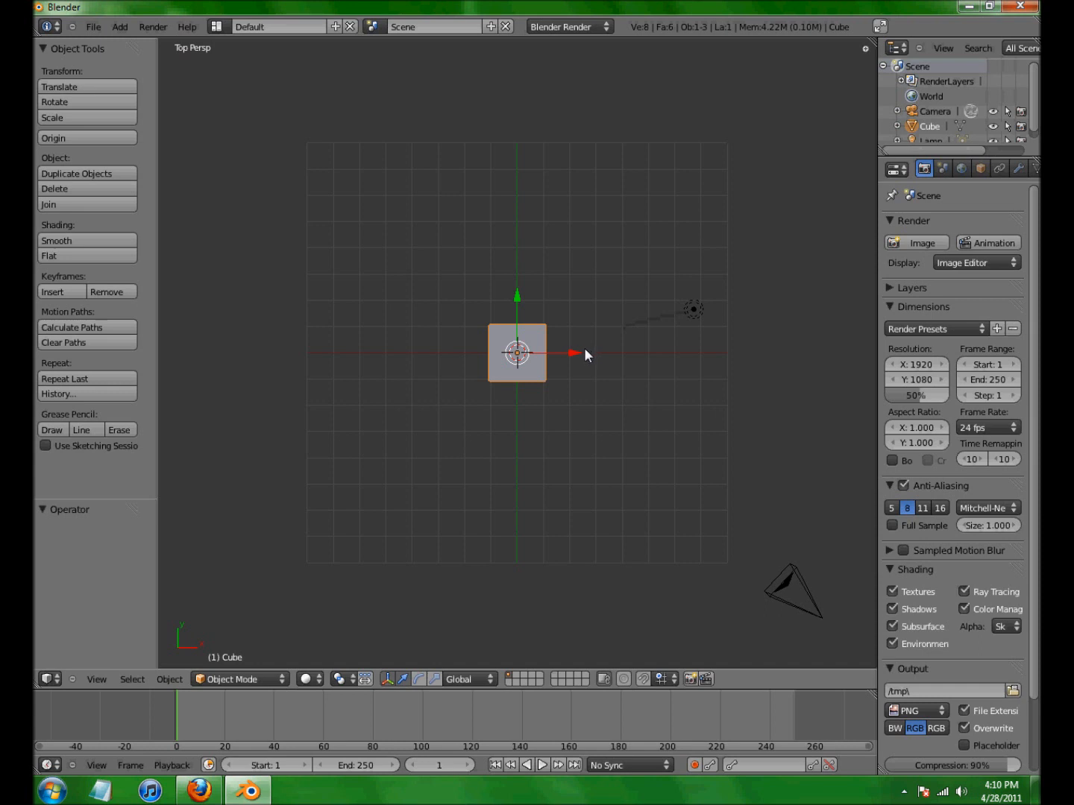
key(a)
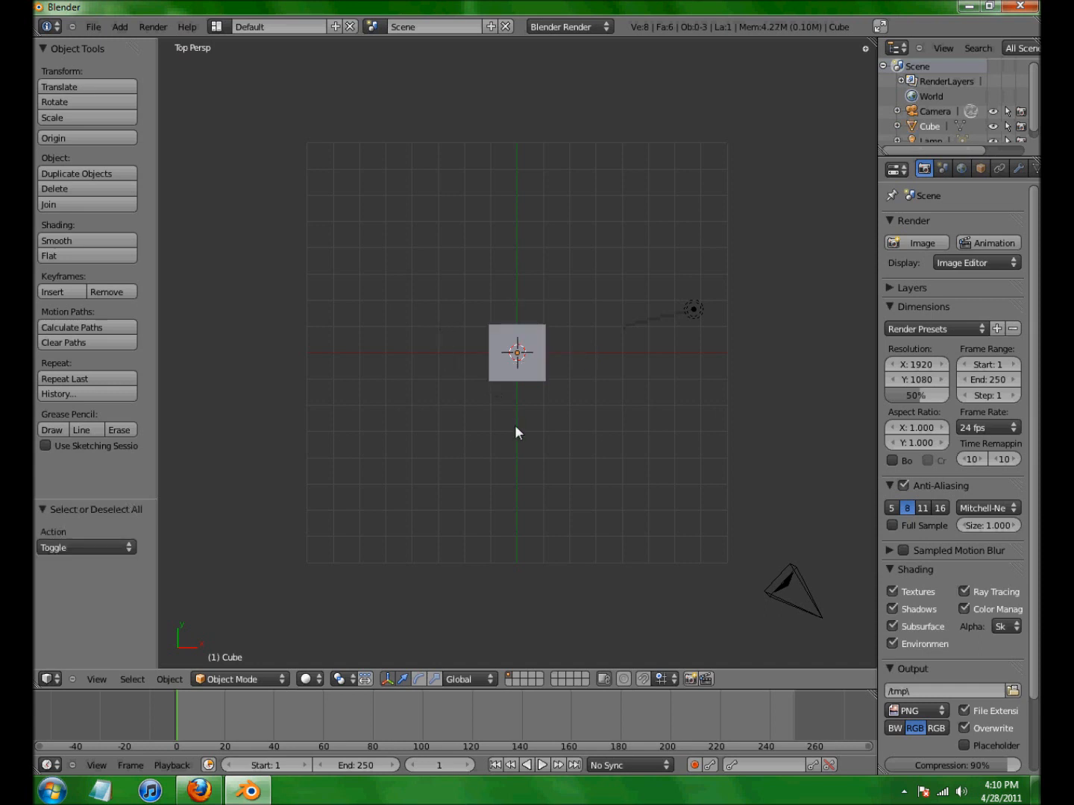
key(a)
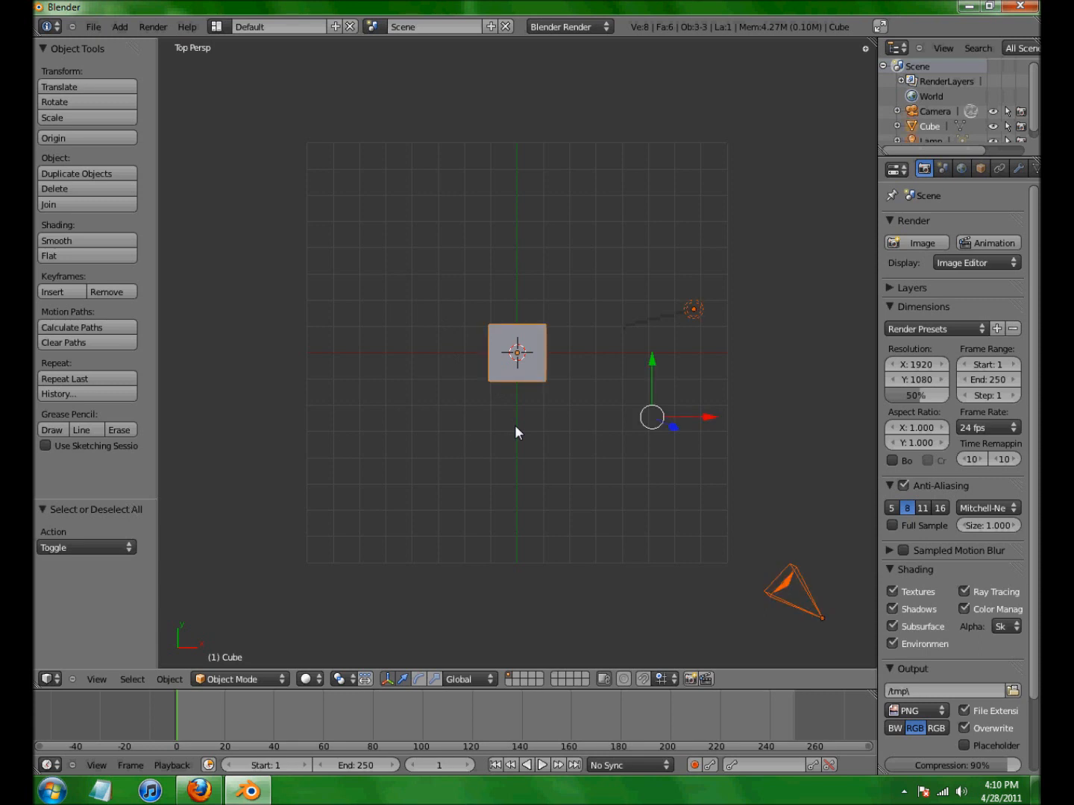
key(x)
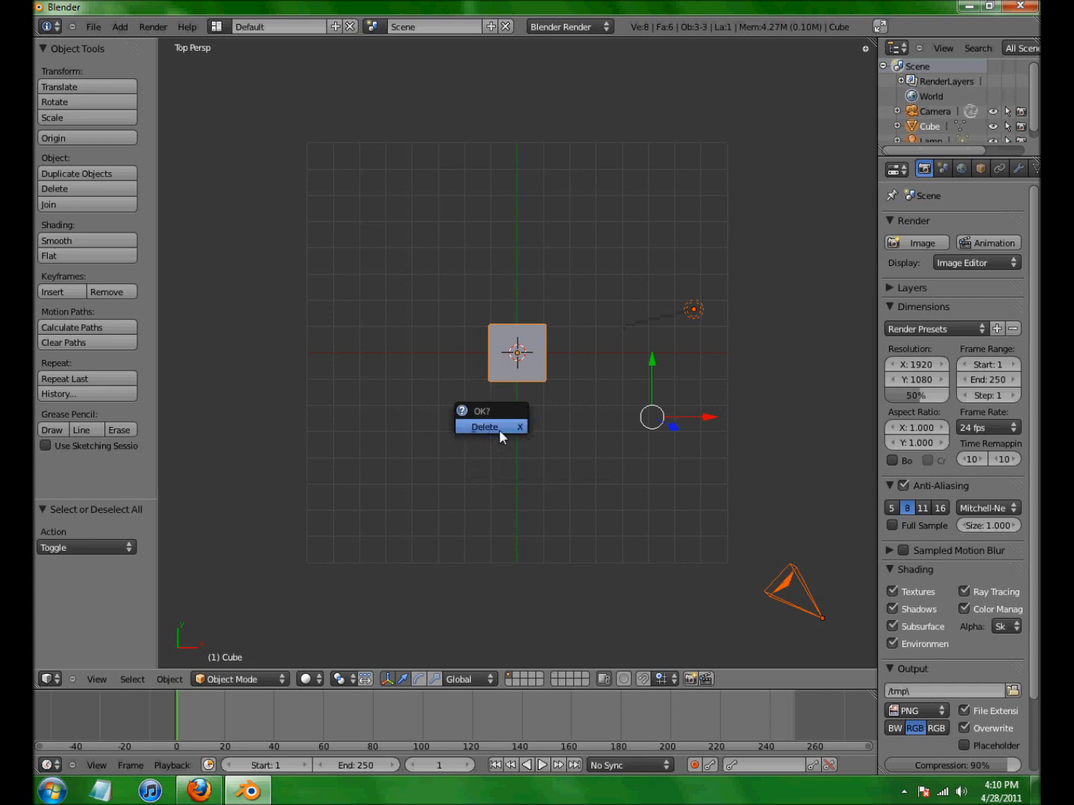
click(500, 430)
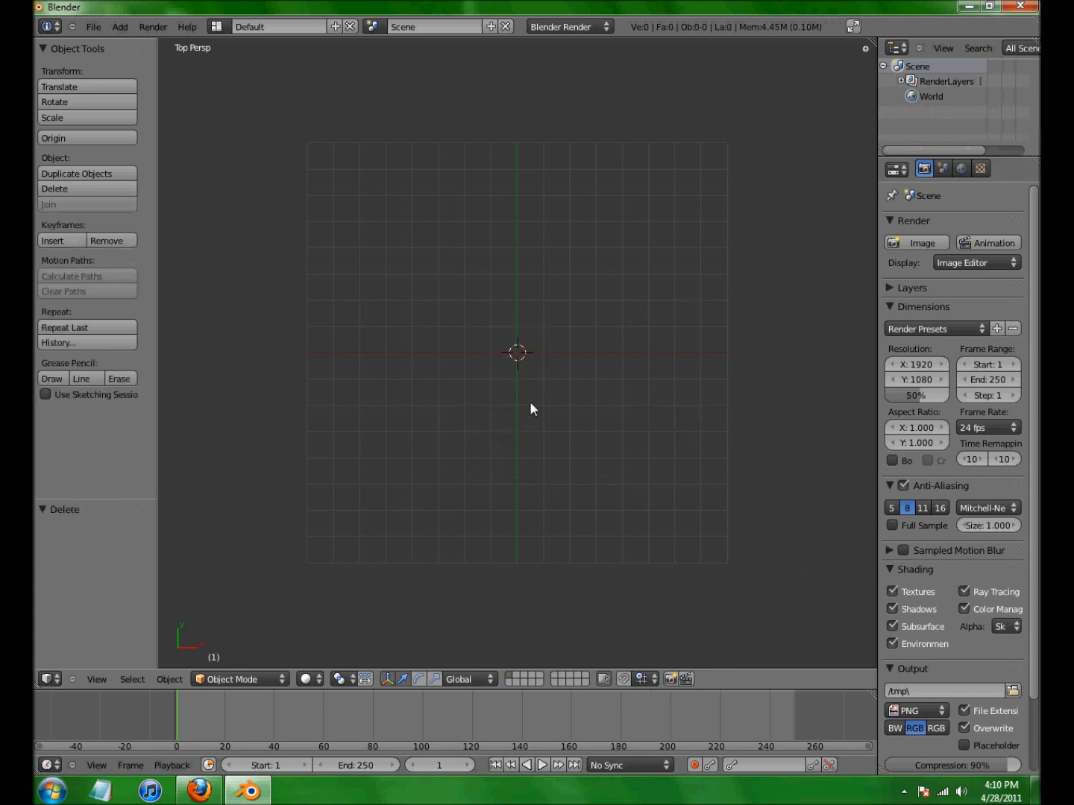
- Add a plane mesh at the origin of the empty scene in the top view
scroll(537, 398, down, 6)
scroll(541, 394, down, 4)
scroll(539, 393, up, 6)
scroll(540, 395, up, 2)
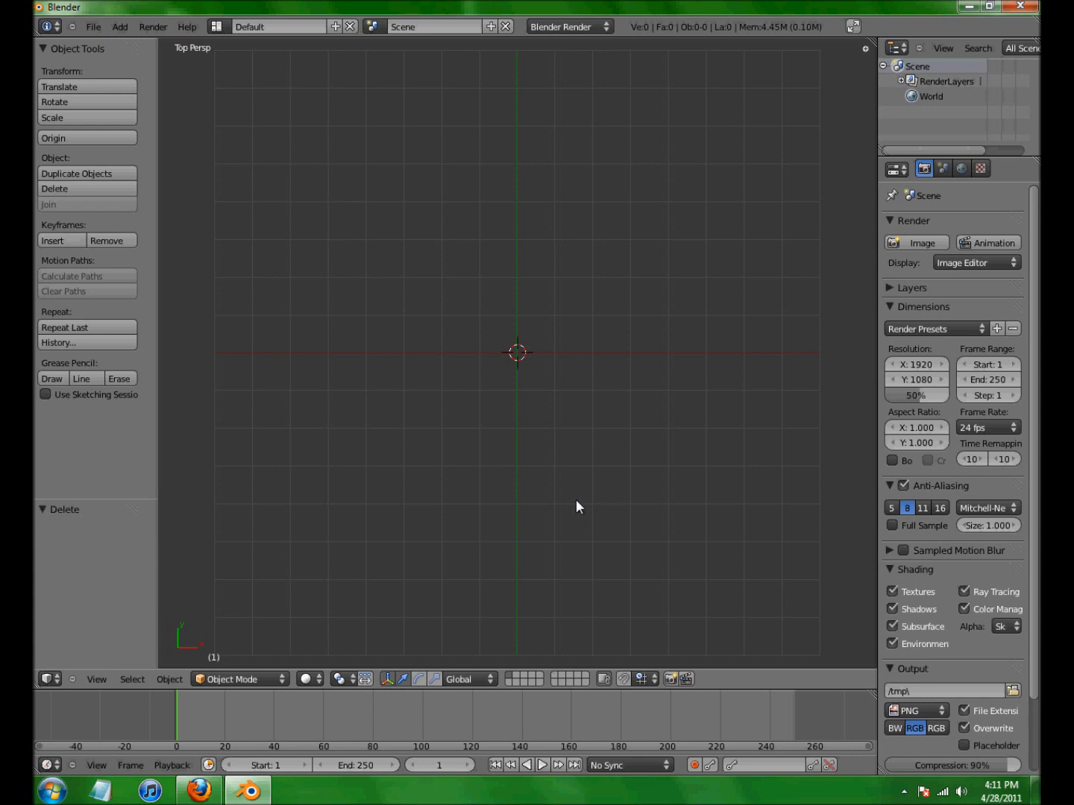
mouse_move(576, 499)
middle_down()
mouse_move(582, 419)
mouse_move(534, 344)
mouse_move(452, 307)
mouse_move(400, 345)
mouse_move(419, 402)
mouse_move(601, 483)
mouse_move(563, 485)
mouse_move(562, 429)
mouse_move(484, 249)
mouse_move(427, 300)
mouse_move(530, 405)
mouse_move(636, 423)
mouse_move(582, 481)
mouse_move(585, 507)
middle_up()
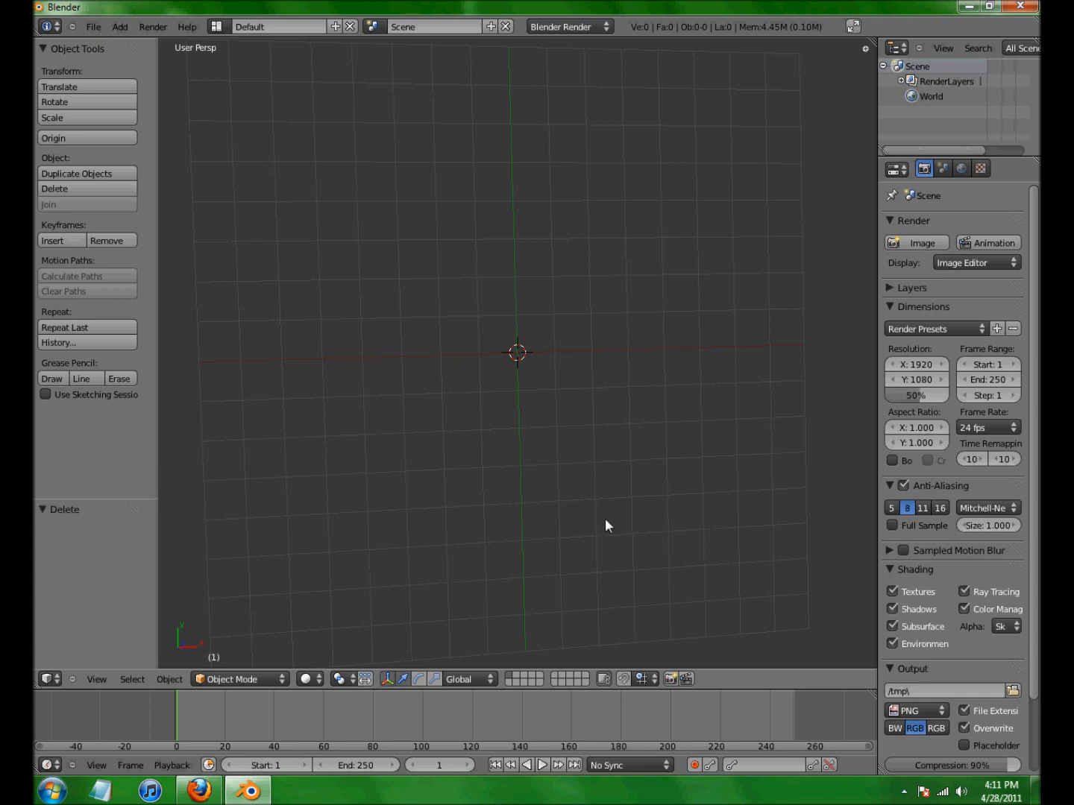
key(KP_7)
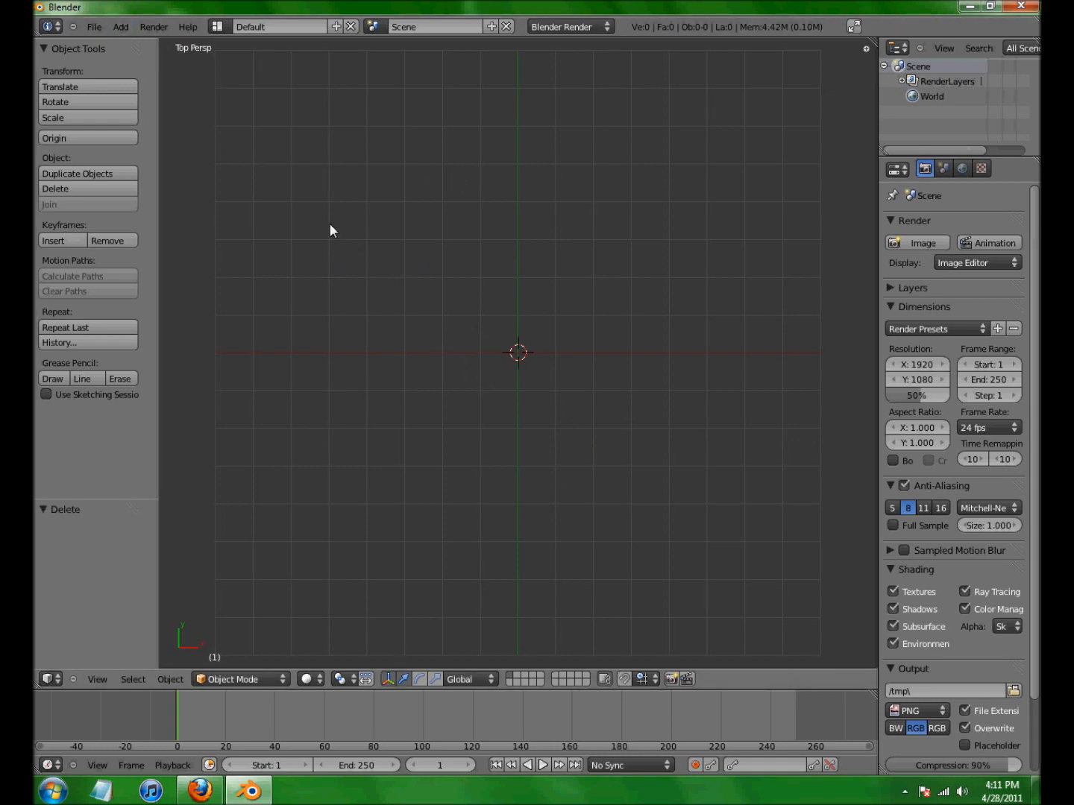
click(118, 26)
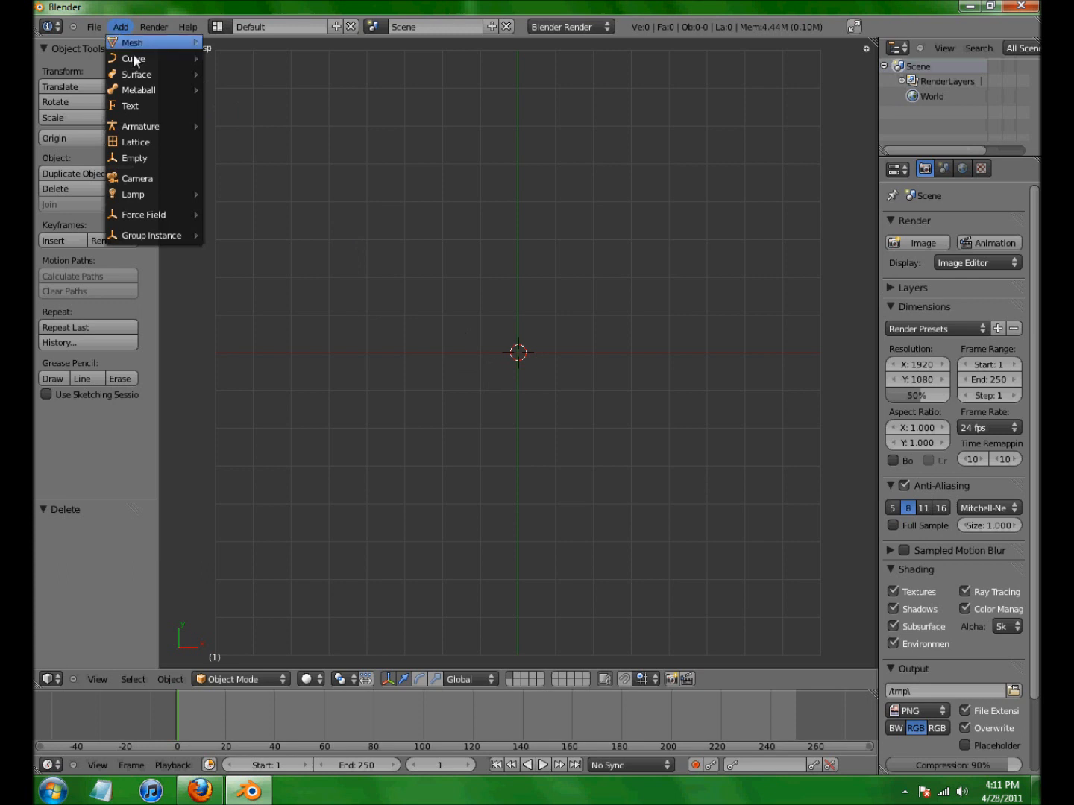
mouse_move(134, 44)
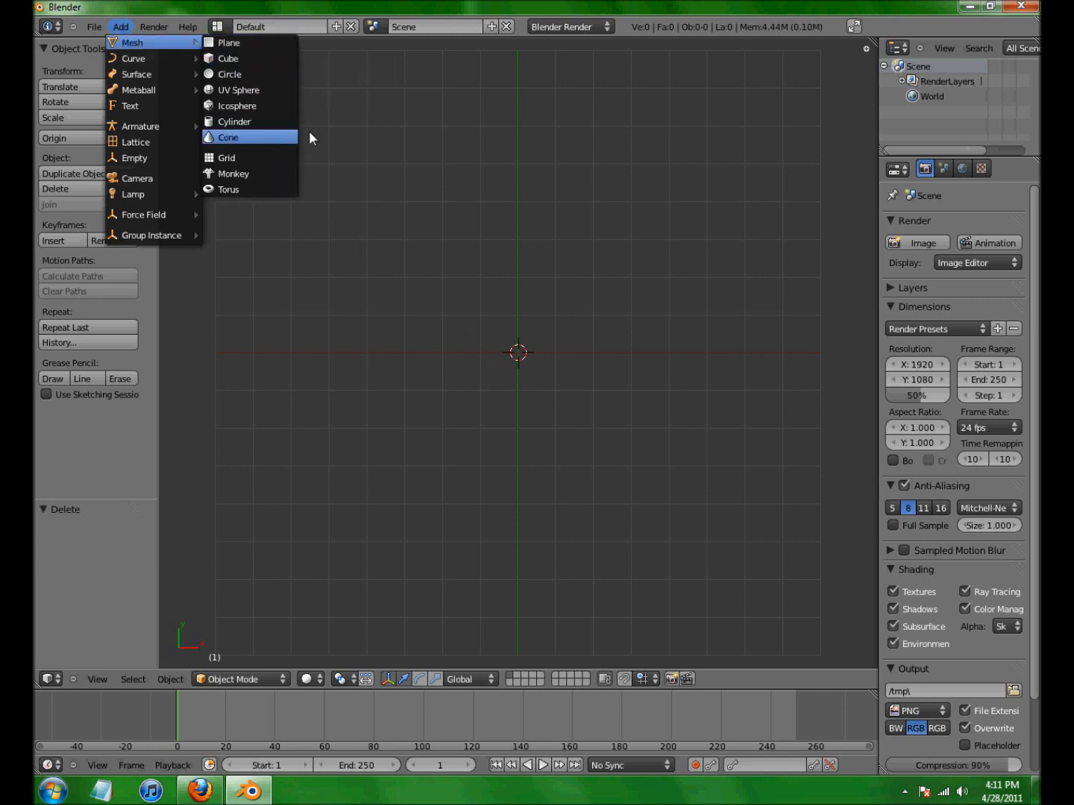
click(232, 44)
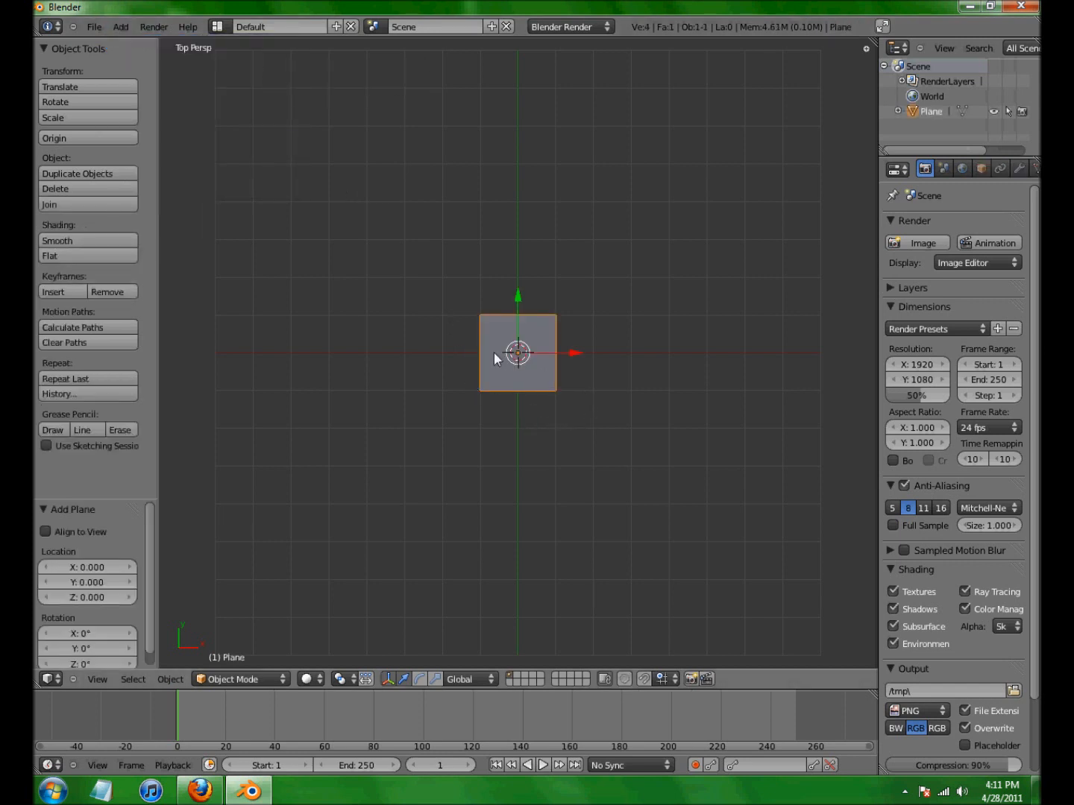
- Look at the plane from an angle, return to the top view, and delete it
middle_drag(584, 416, 526, 403)
scroll(525, 403, down, 1)
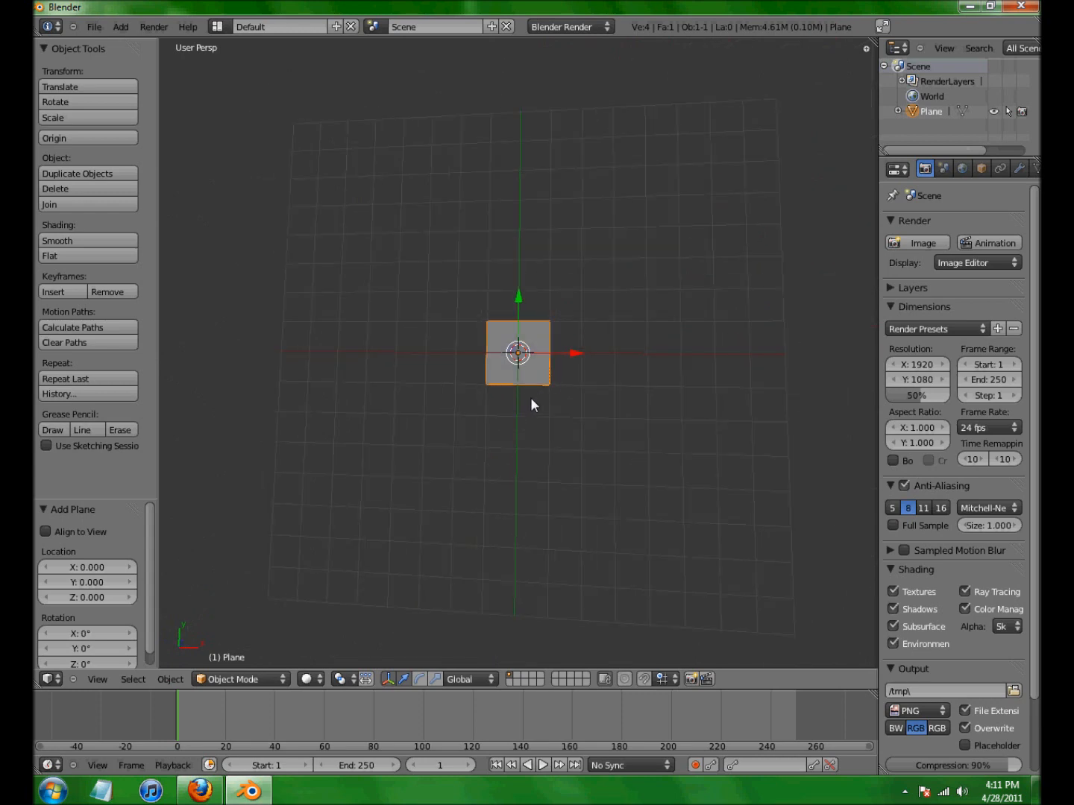
key(KP_7)
key(x)
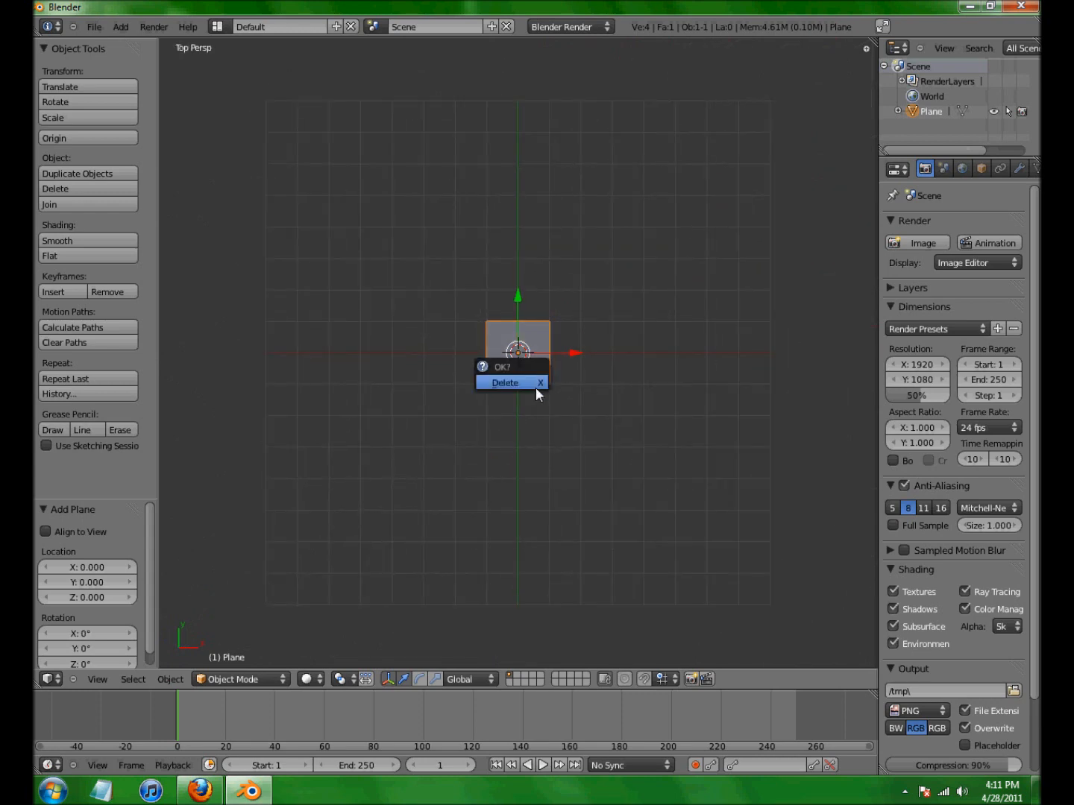
click(531, 386)
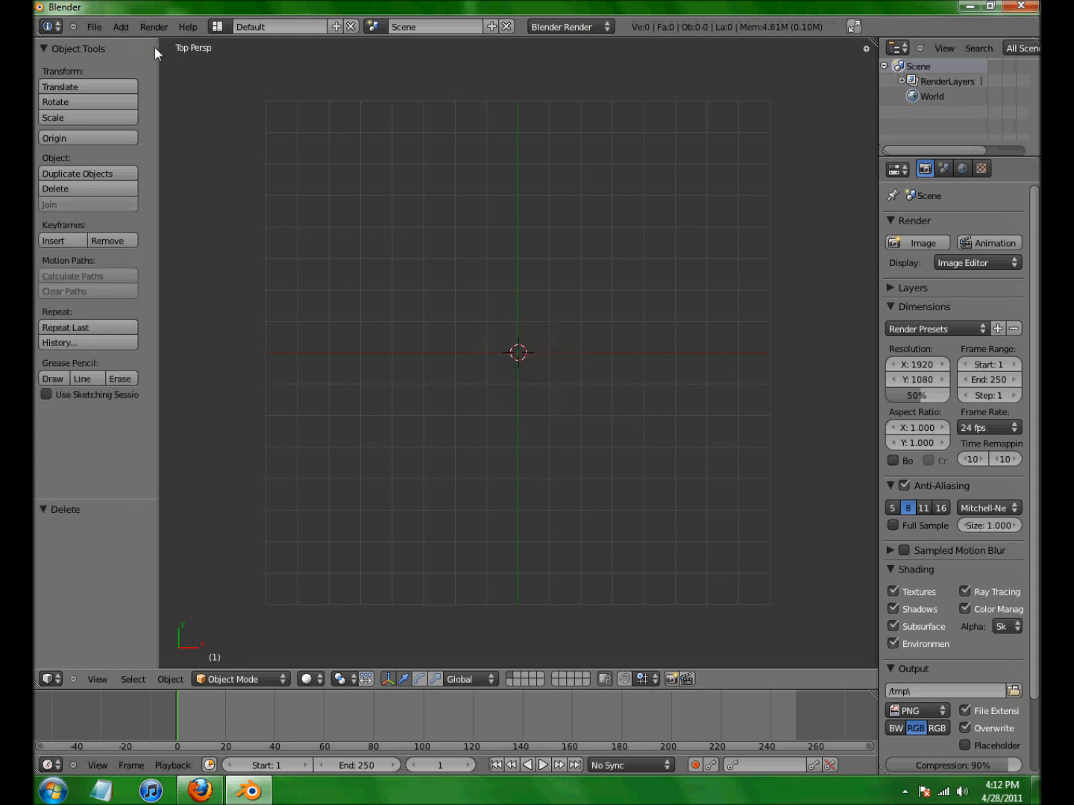
- Add a cube mesh at the scene origin, view it from another angle, and delete it in the top view
click(119, 26)
mouse_move(149, 44)
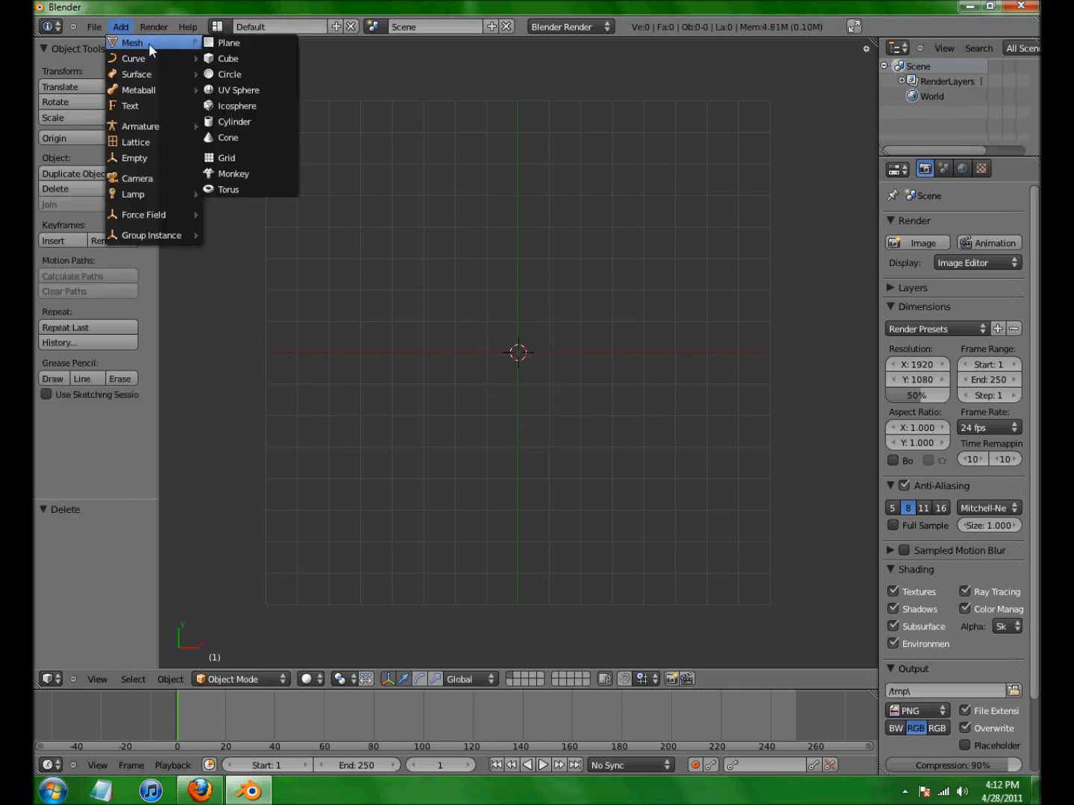
click(259, 58)
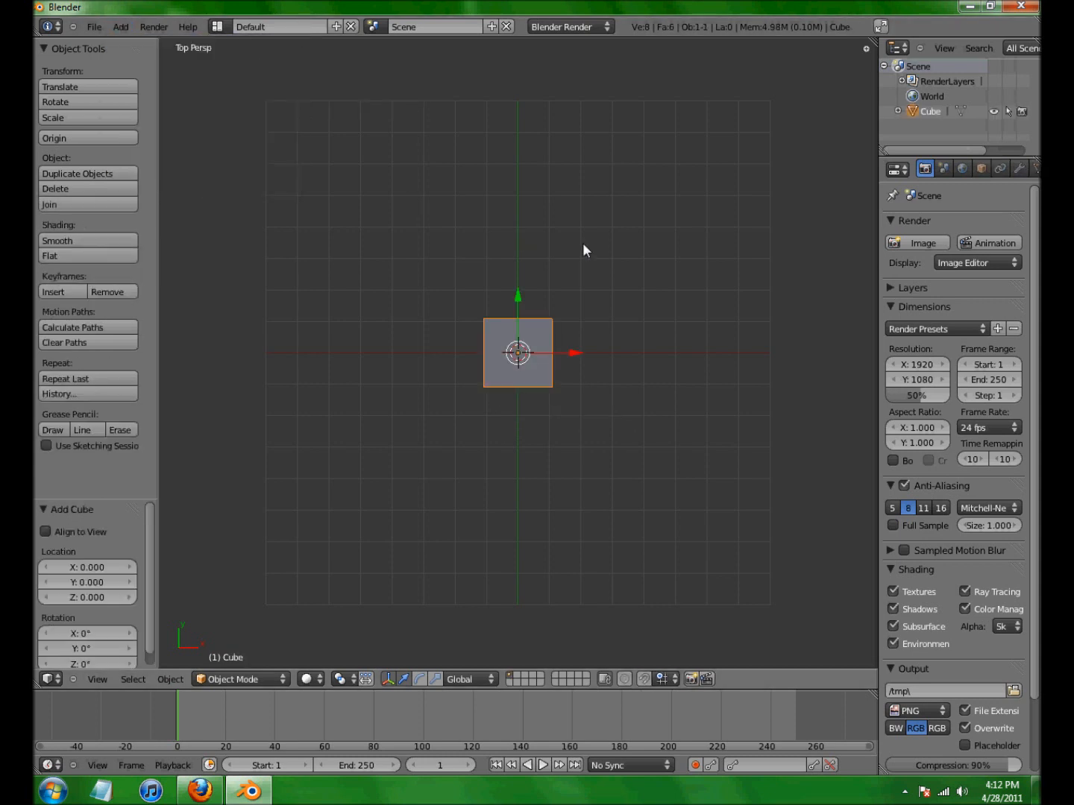
middle_drag(650, 247, 600, 403)
key(KP_7)
key(x)
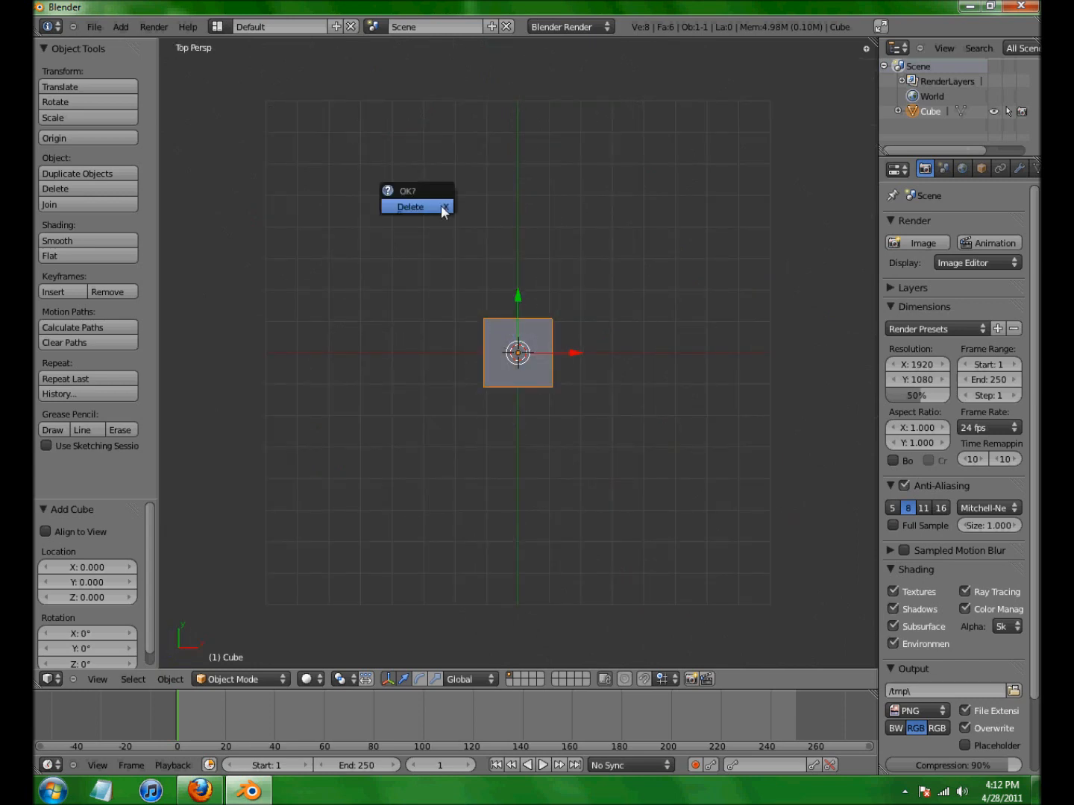
click(442, 207)
- Add a circle mesh at the scene origin
click(119, 28)
mouse_move(138, 42)
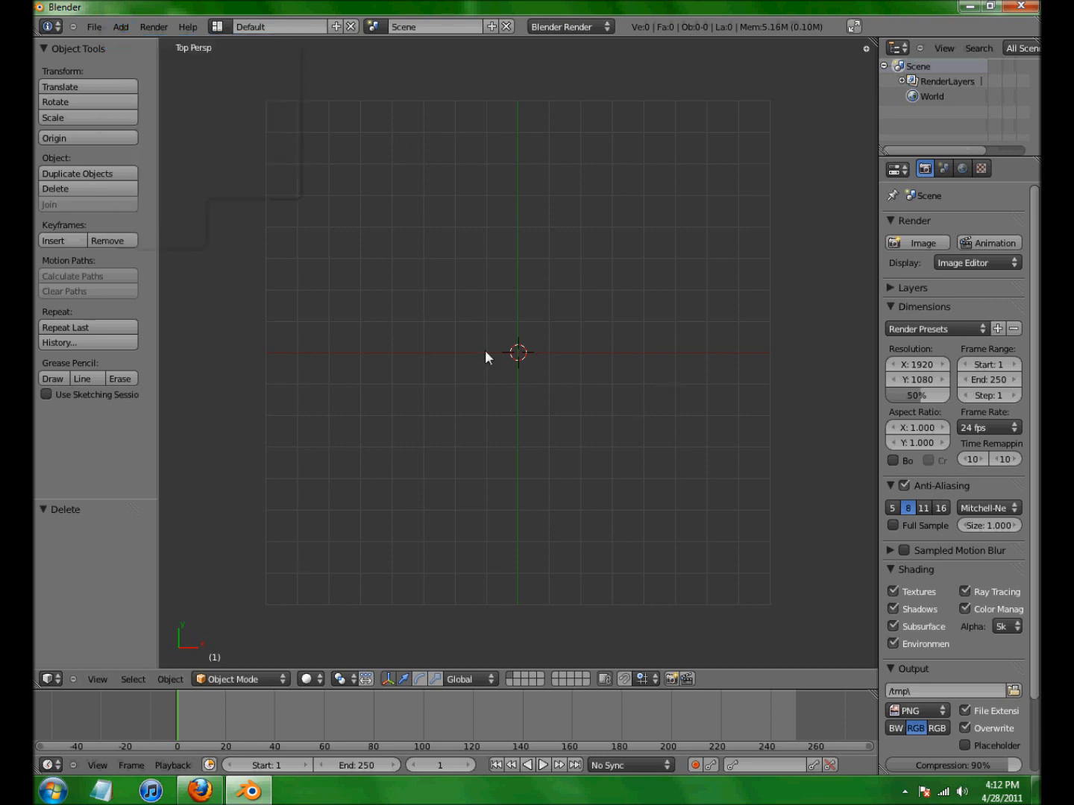
click(122, 26)
mouse_move(121, 43)
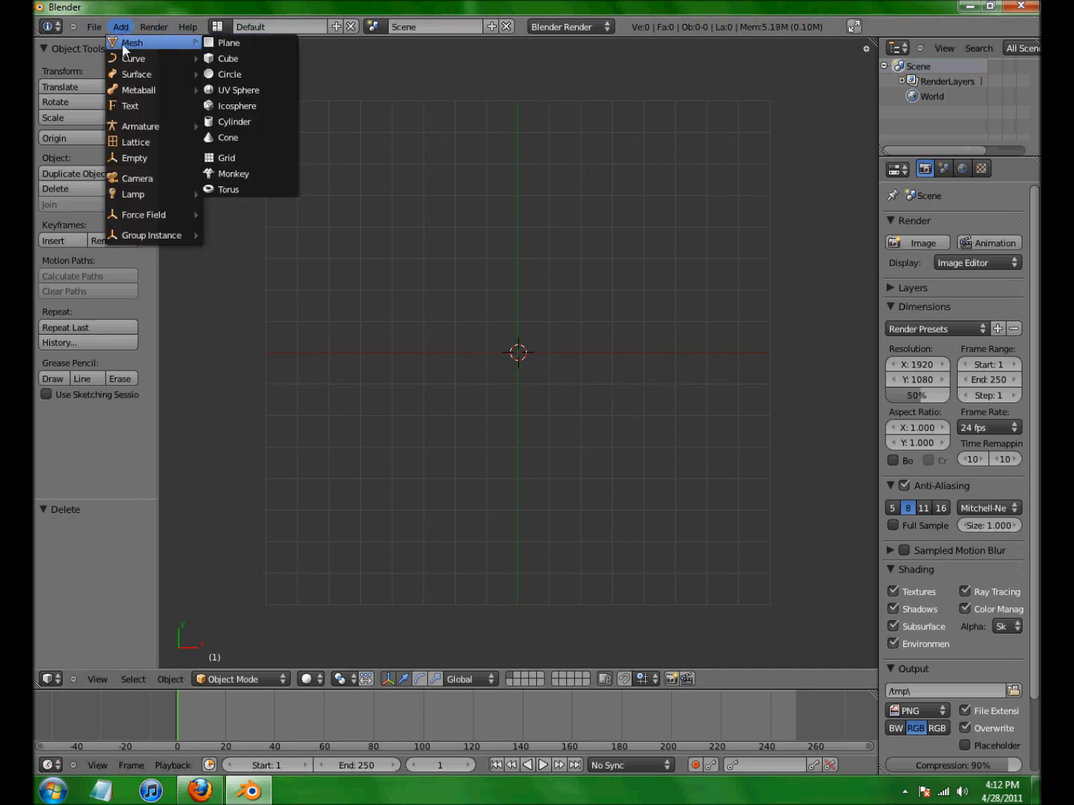
click(243, 74)
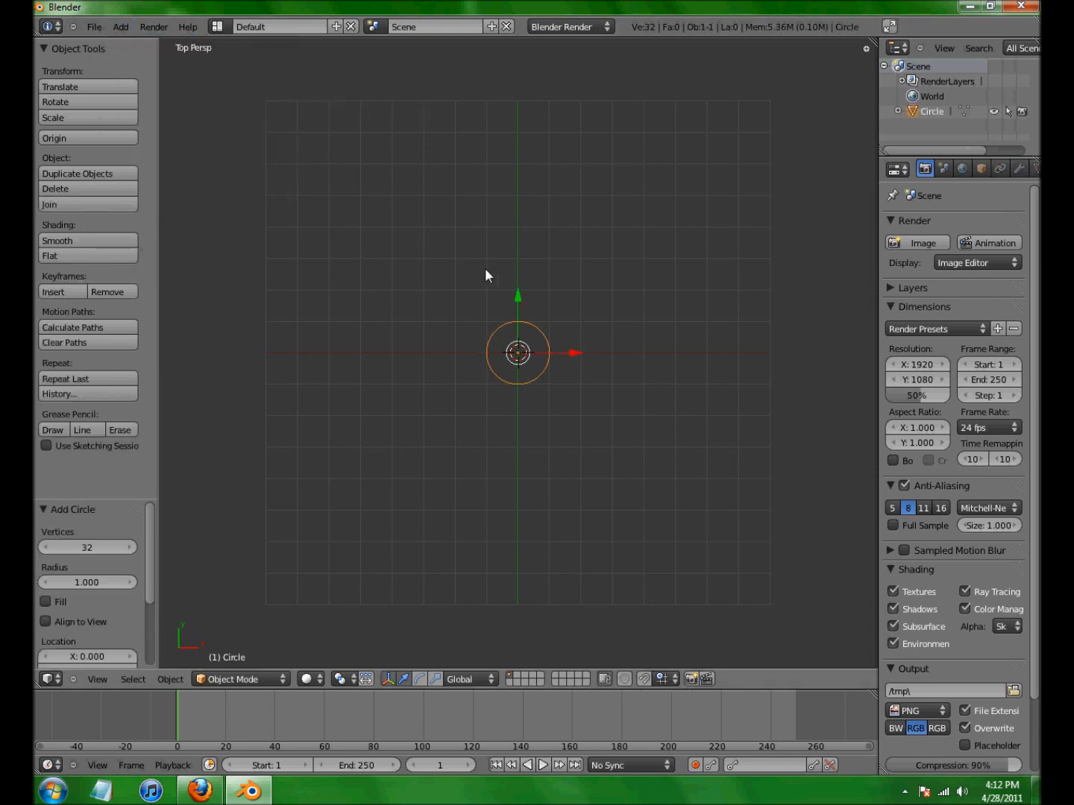
- Hide the 3D transform manipulator, return to the top view, and delete the circle
middle_drag(631, 507, 415, 389)
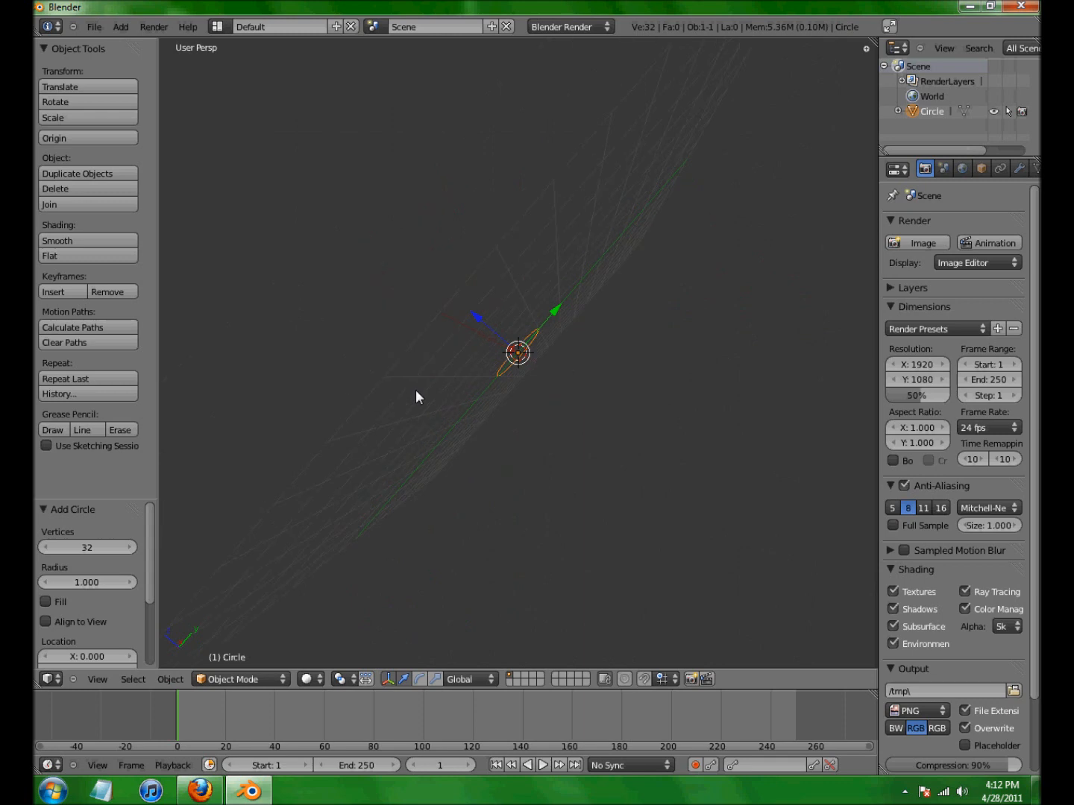
key(ctrl+space)
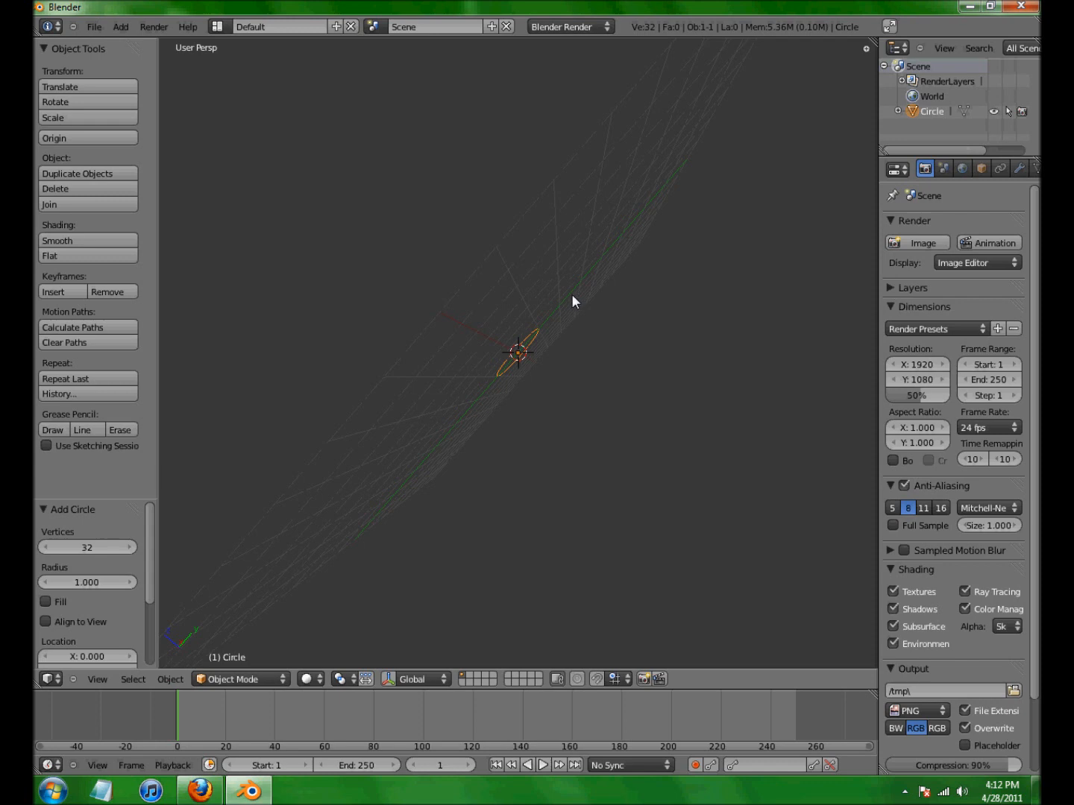
middle_drag(542, 203, 398, 376)
key(KP_7)
key(x)
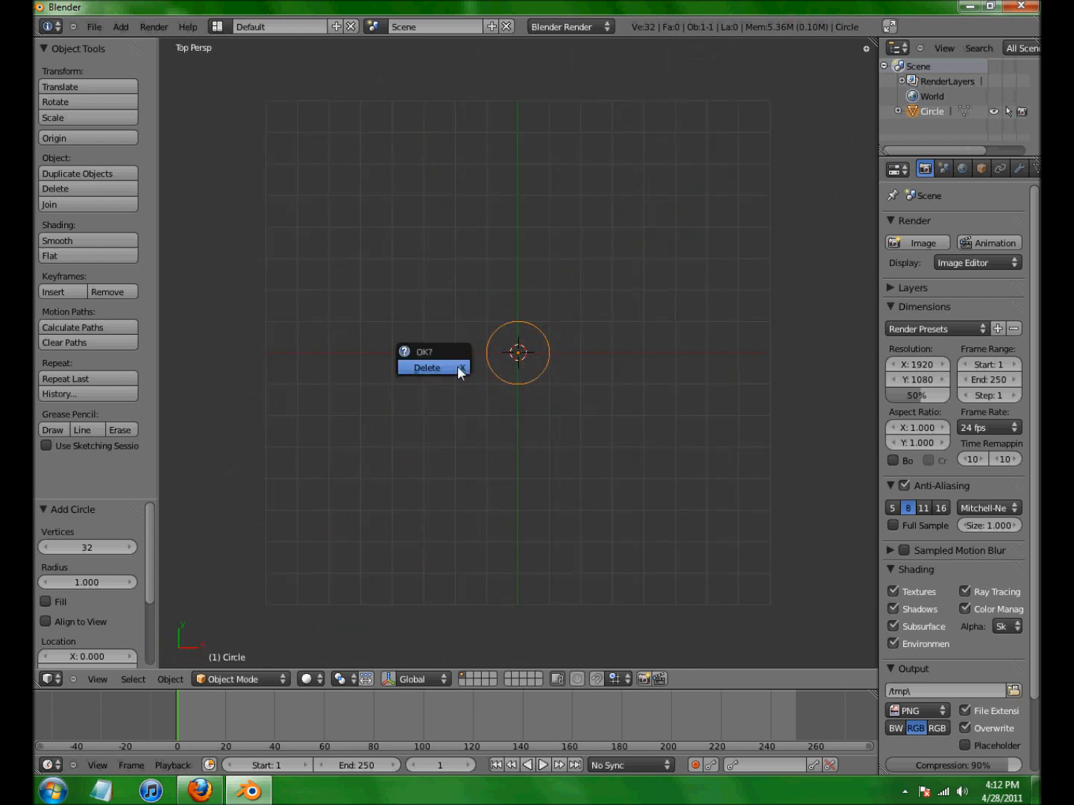
click(457, 366)
- Add a UV sphere mesh at the scene origin
click(119, 27)
mouse_move(161, 43)
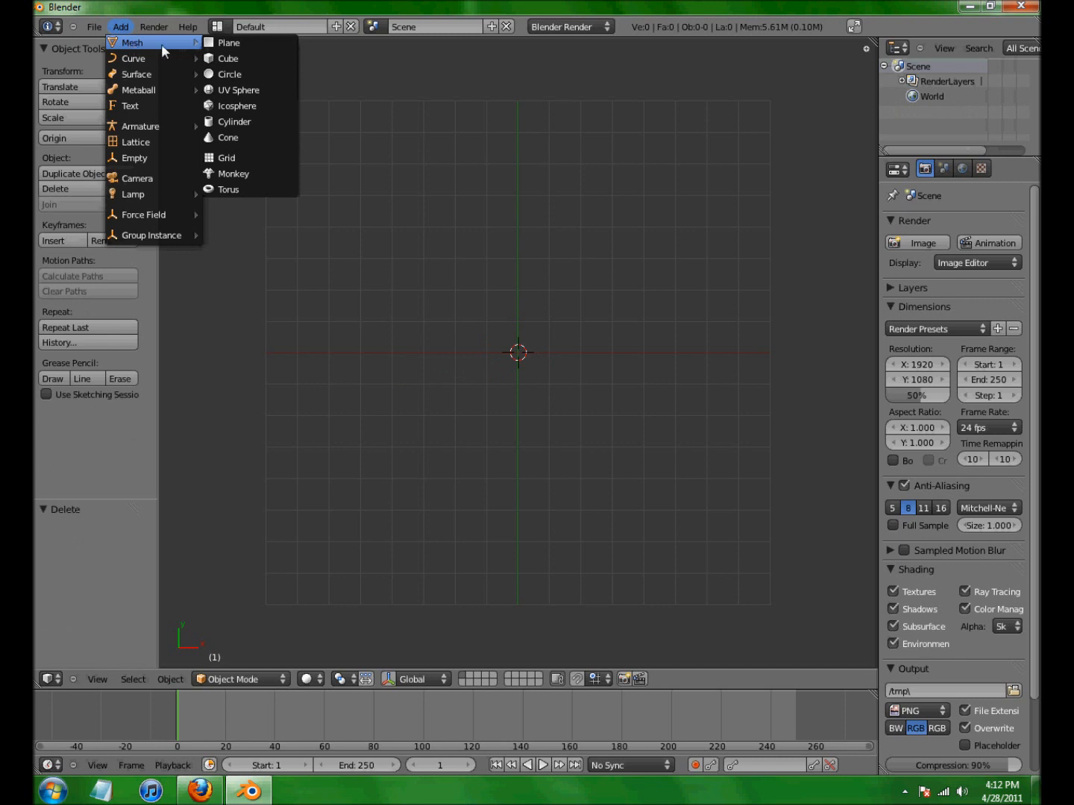
click(244, 91)
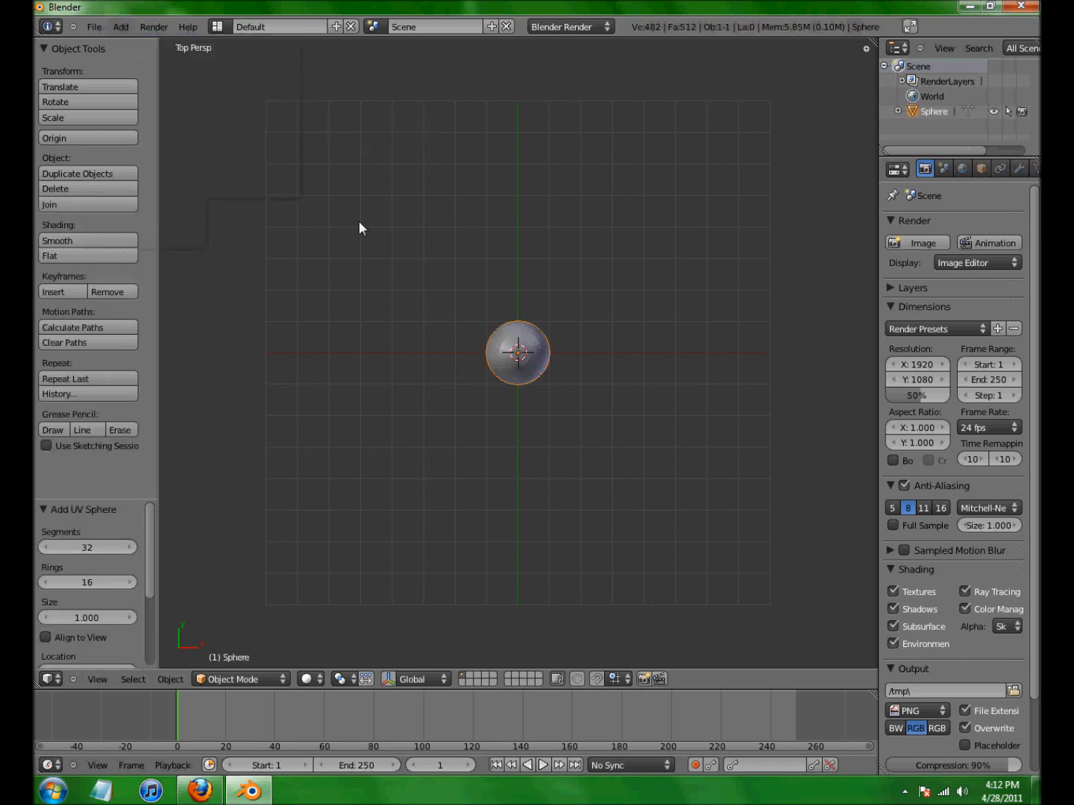
middle_drag(716, 269, 697, 193)
key(KP_7)
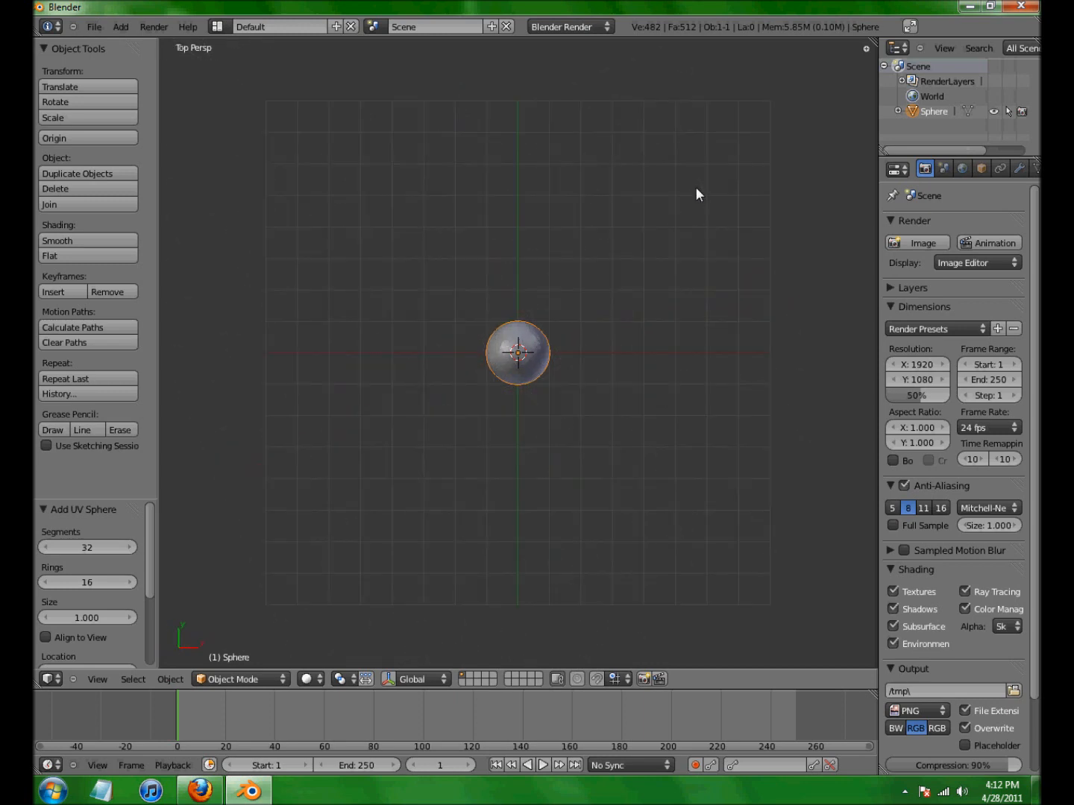
- Apply smooth shading to the UV sphere and toggle the tool shelf's visibility, leaving it shown
middle_drag(592, 451, 493, 387)
scroll(493, 389, up, 8)
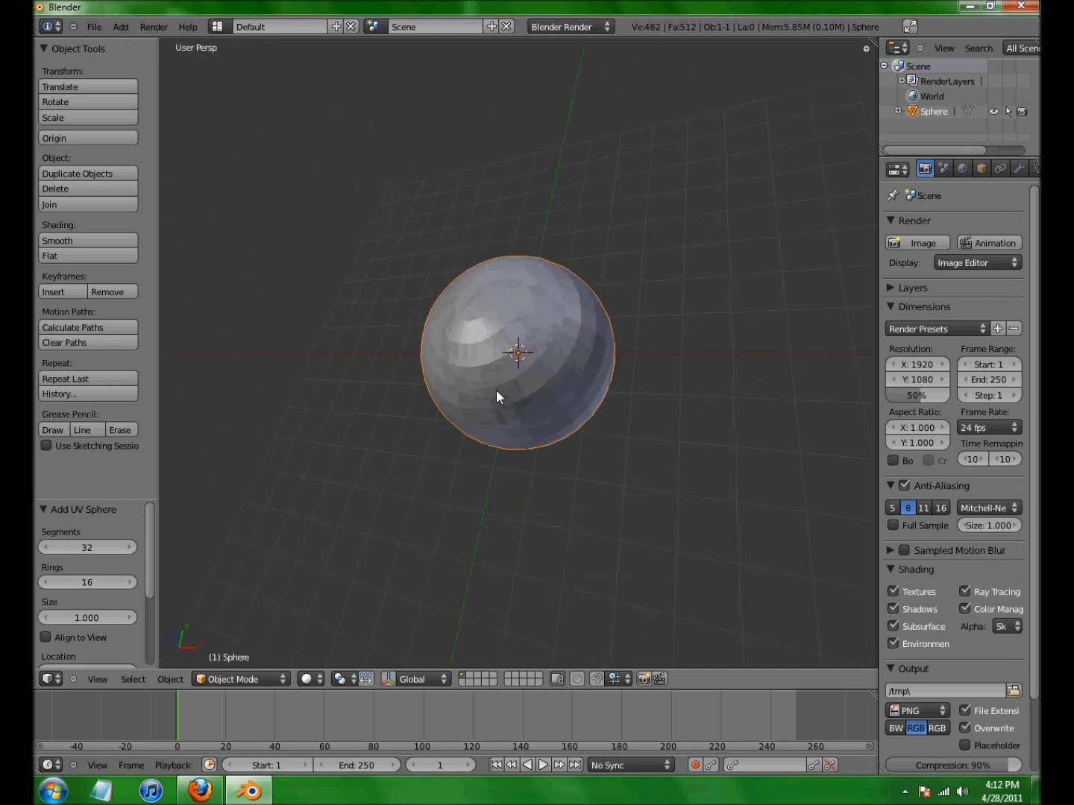
scroll(503, 403, up, 2)
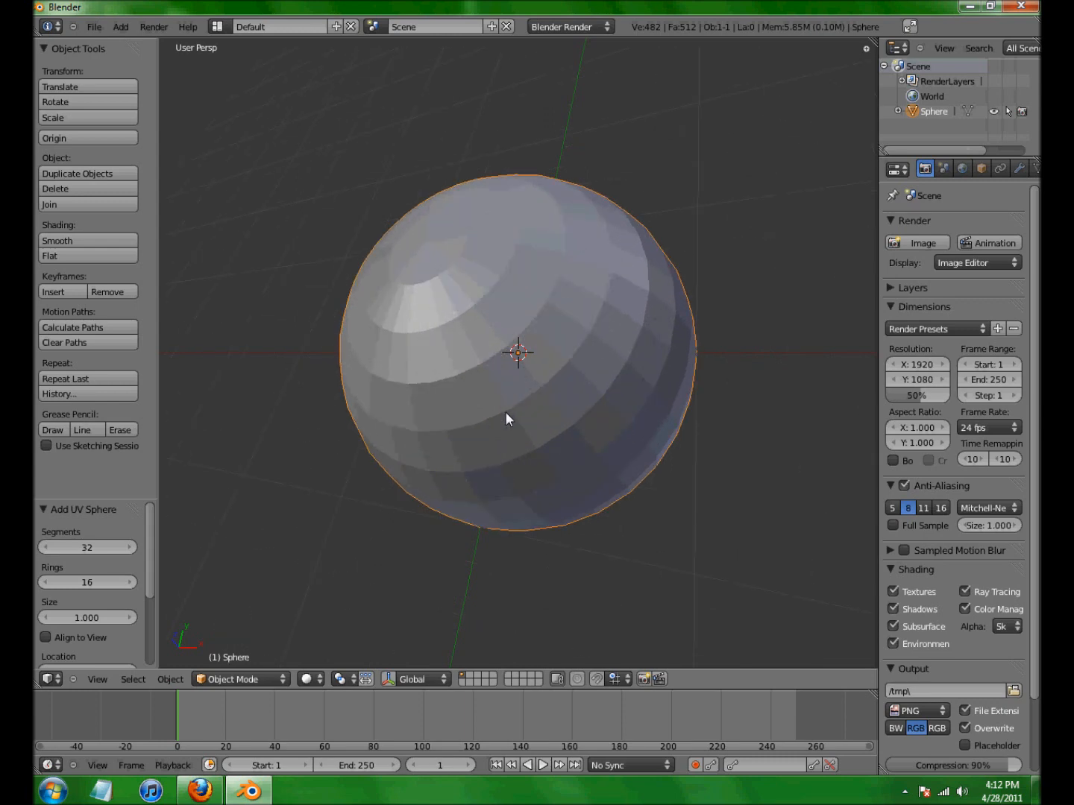
click(77, 239)
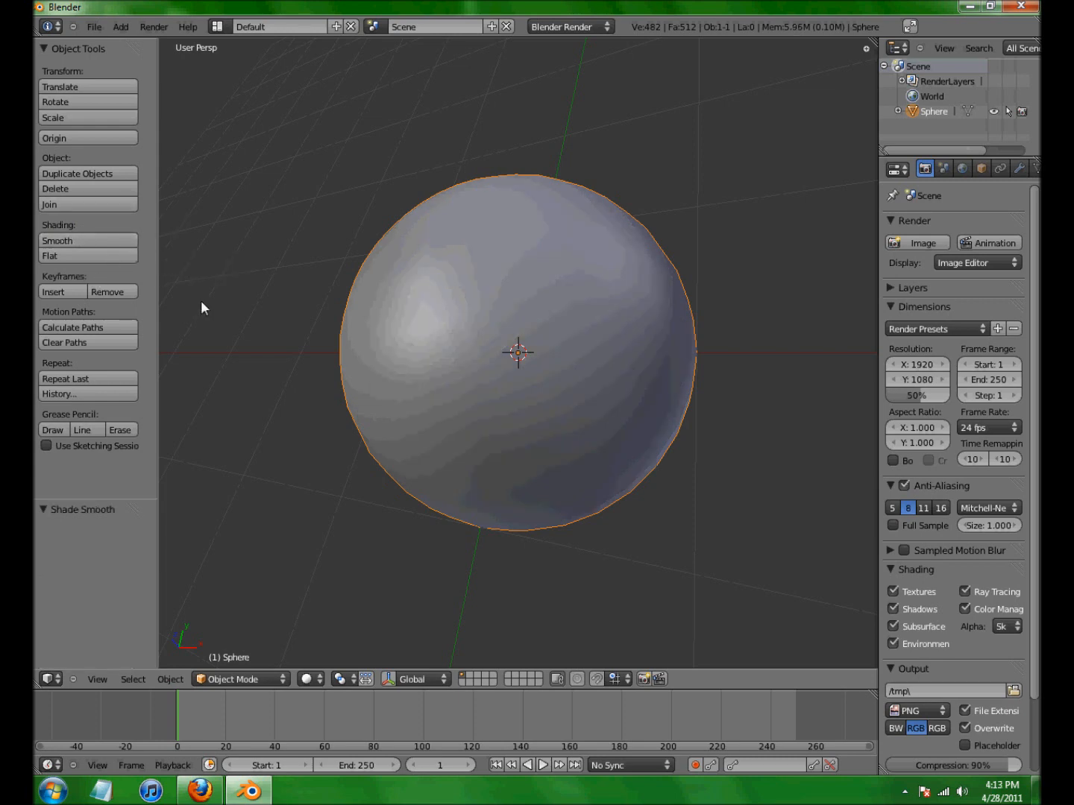
key(t)
key(t)
key(t)
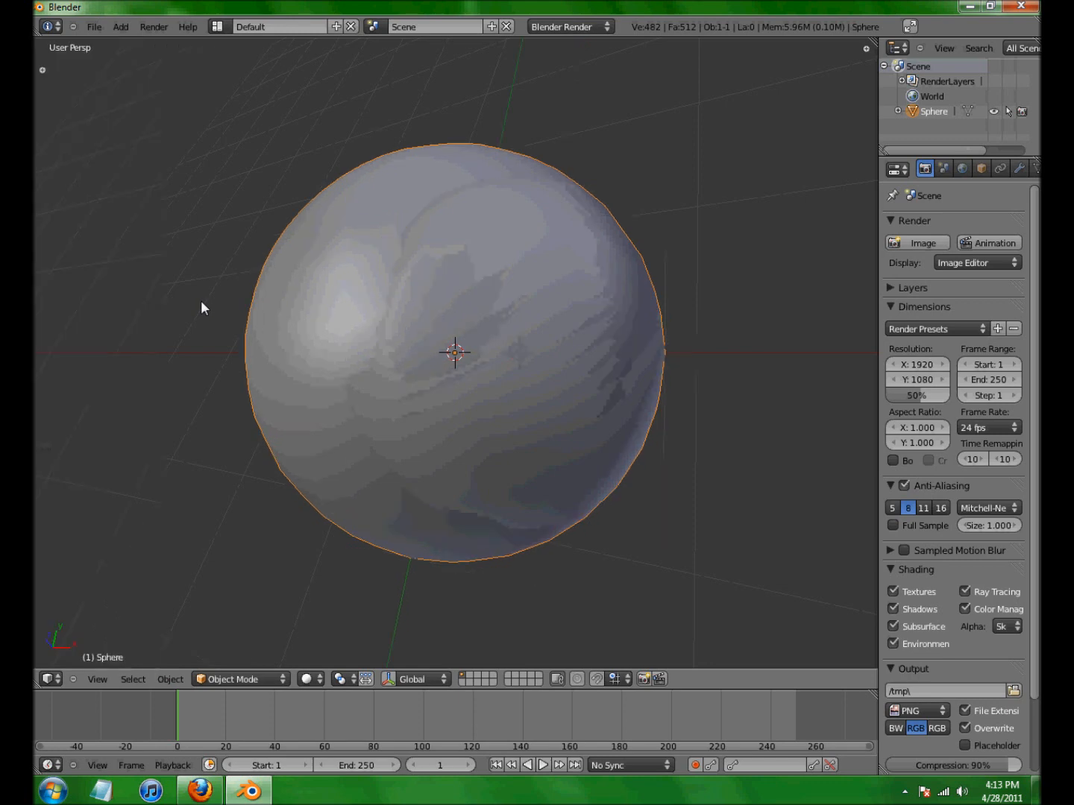
key(t)
key(t)
key(t)
- Delete the smooth-shaded UV sphere in the top view
key(KP_7)
scroll(455, 240, down, 8)
key(x)
click(455, 240)
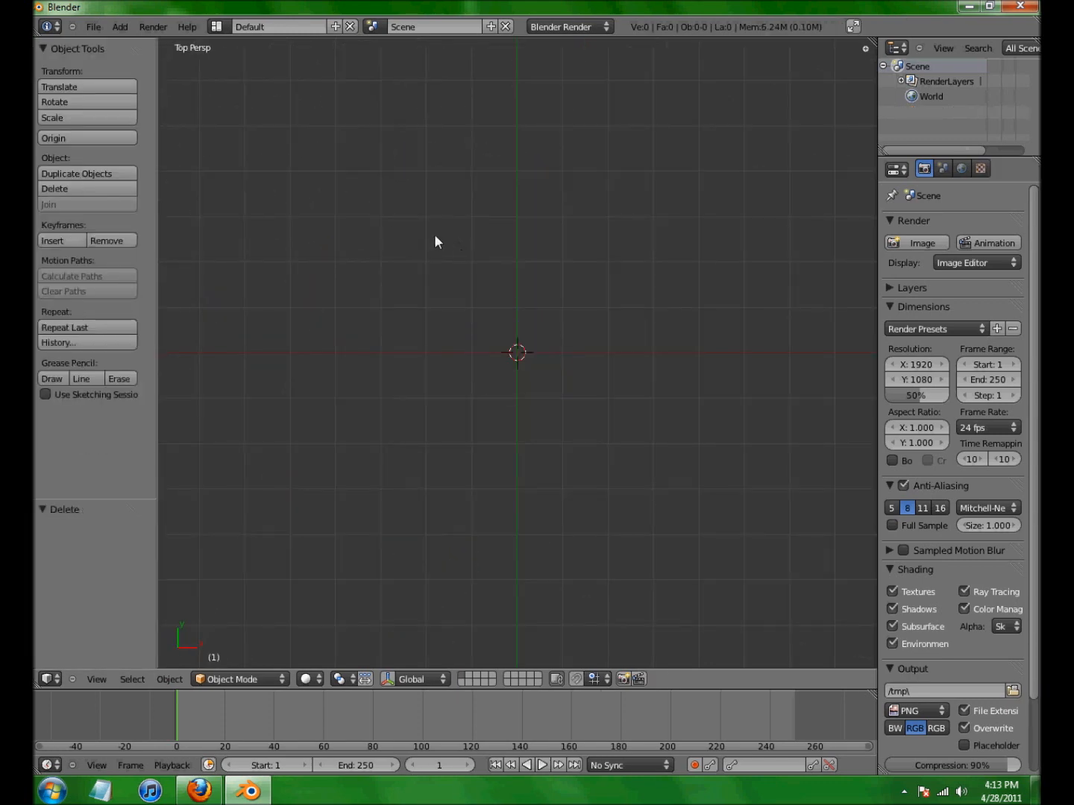
- Add an icosphere mesh at the scene origin and inspect its faceted surface from several angles
click(120, 27)
mouse_move(151, 45)
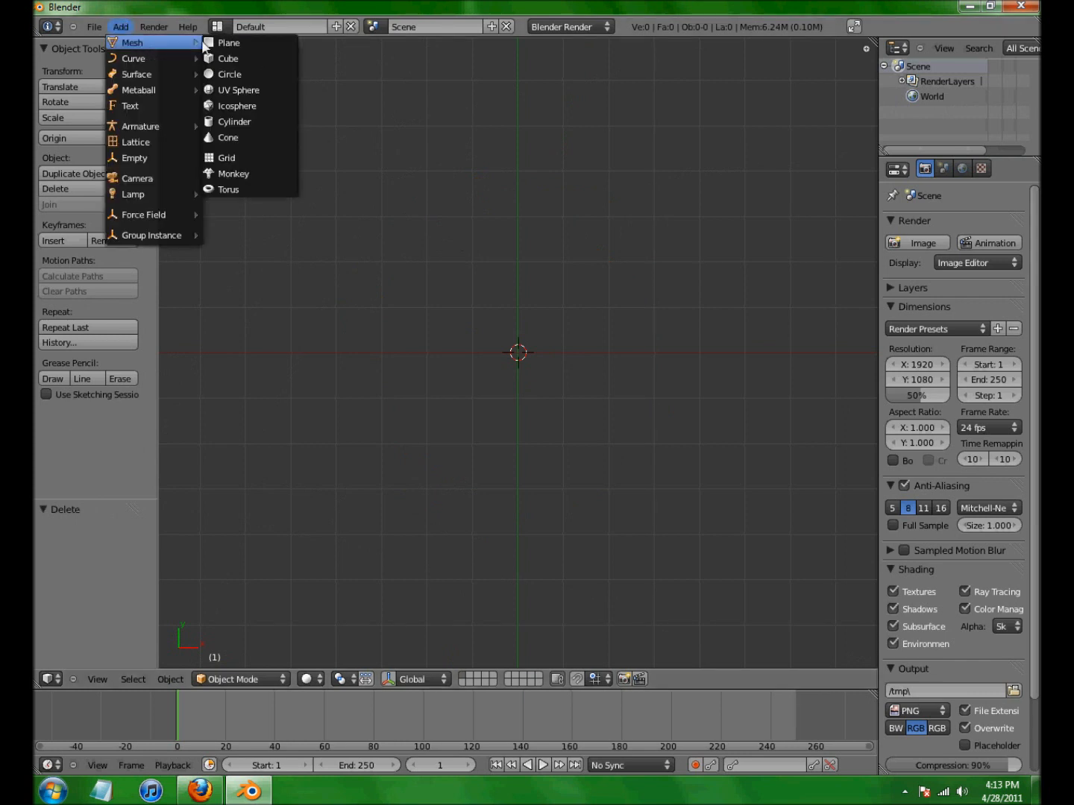
click(247, 104)
scroll(400, 258, up, 5)
middle_drag(399, 259, 559, 570)
middle_drag(464, 595, 479, 359)
middle_drag(550, 400, 572, 310)
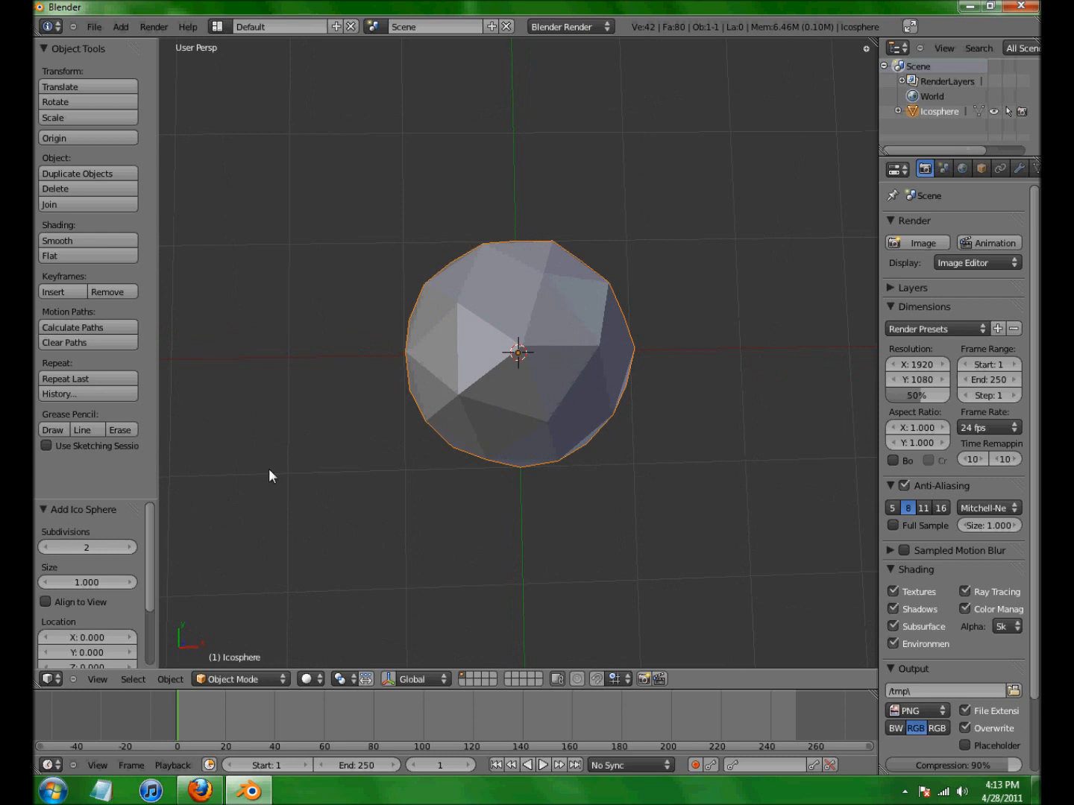
- Raise the icosphere's subdivisions to 3, then reduce them to 0 and inspect the coarse shape from an angle
click(131, 547)
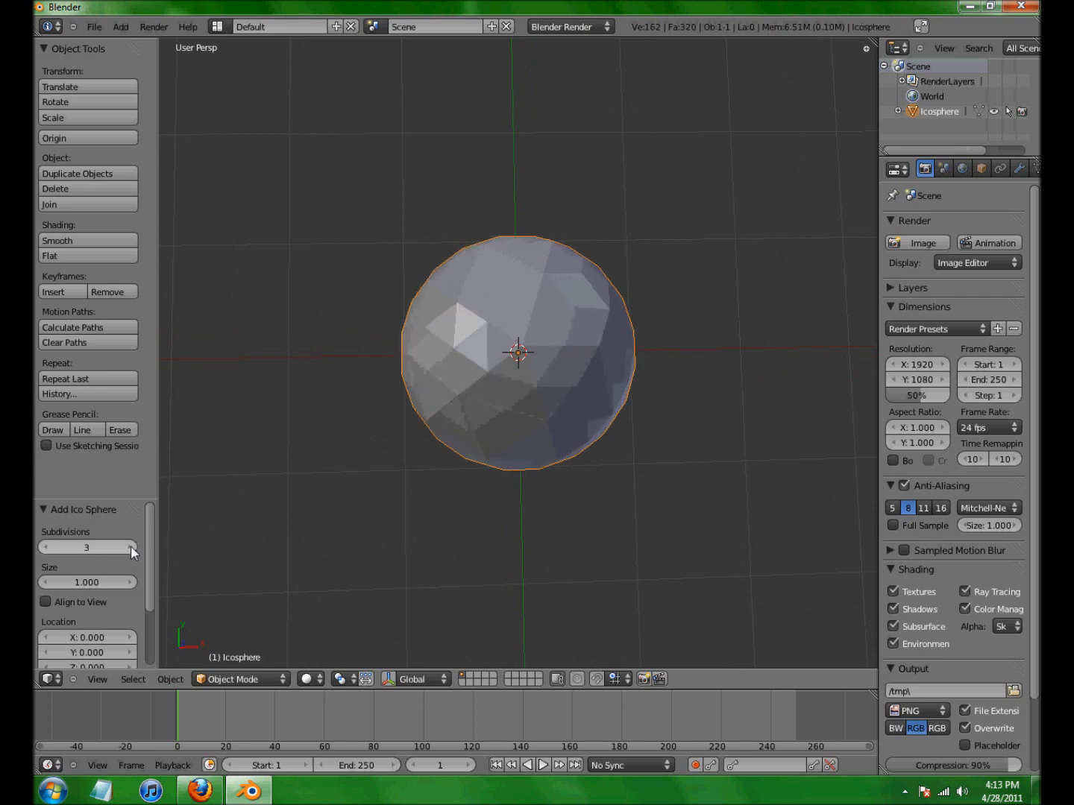
click(47, 548)
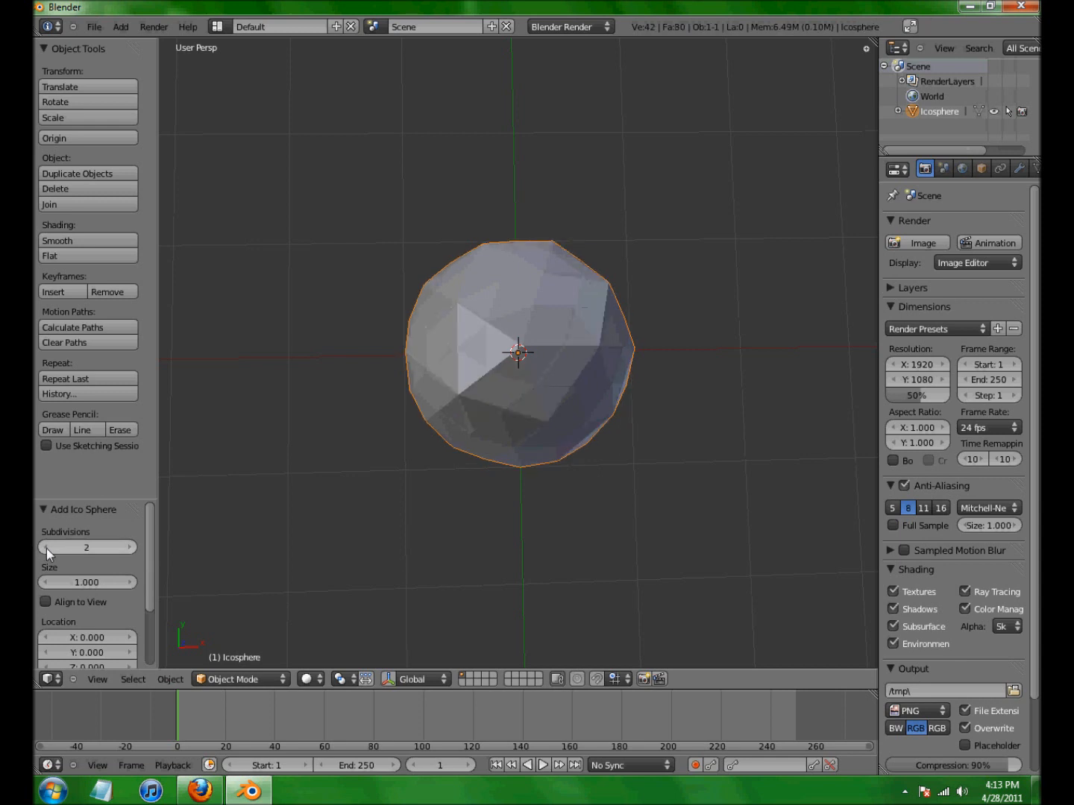
click(46, 547)
click(47, 548)
middle_drag(245, 500, 326, 477)
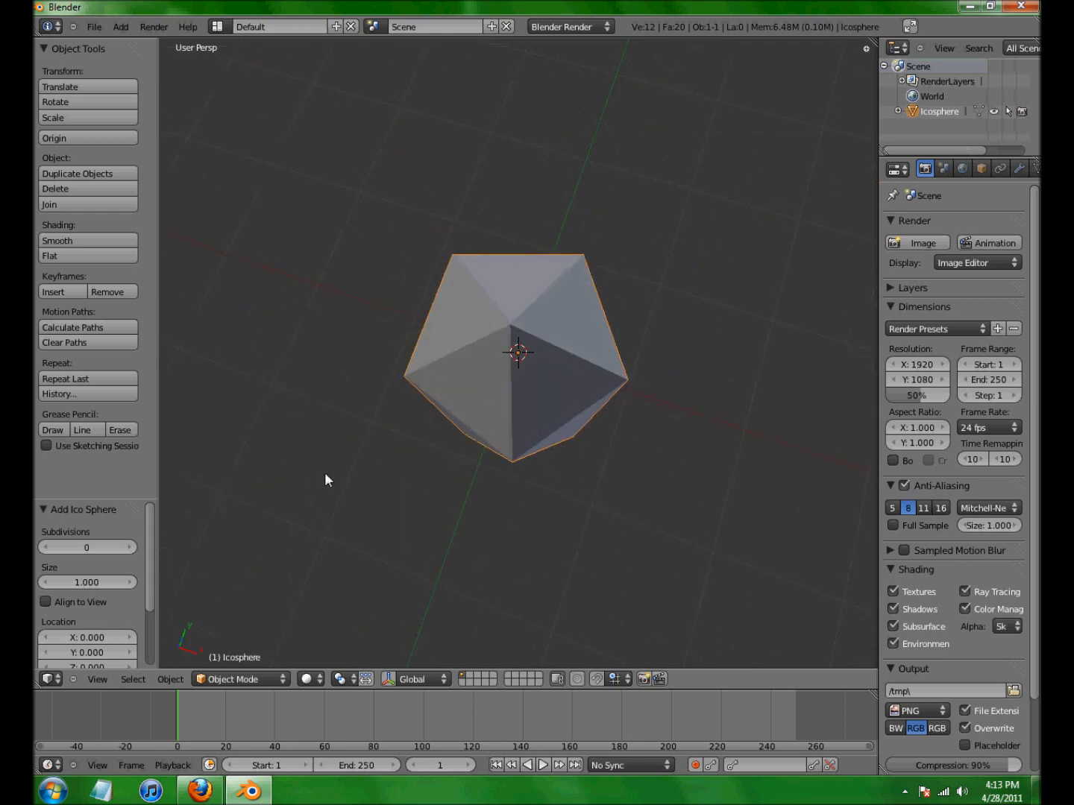
- Increase the icosphere's subdivisions one level at a time up to 5 in the top view
key(KP_7)
click(132, 548)
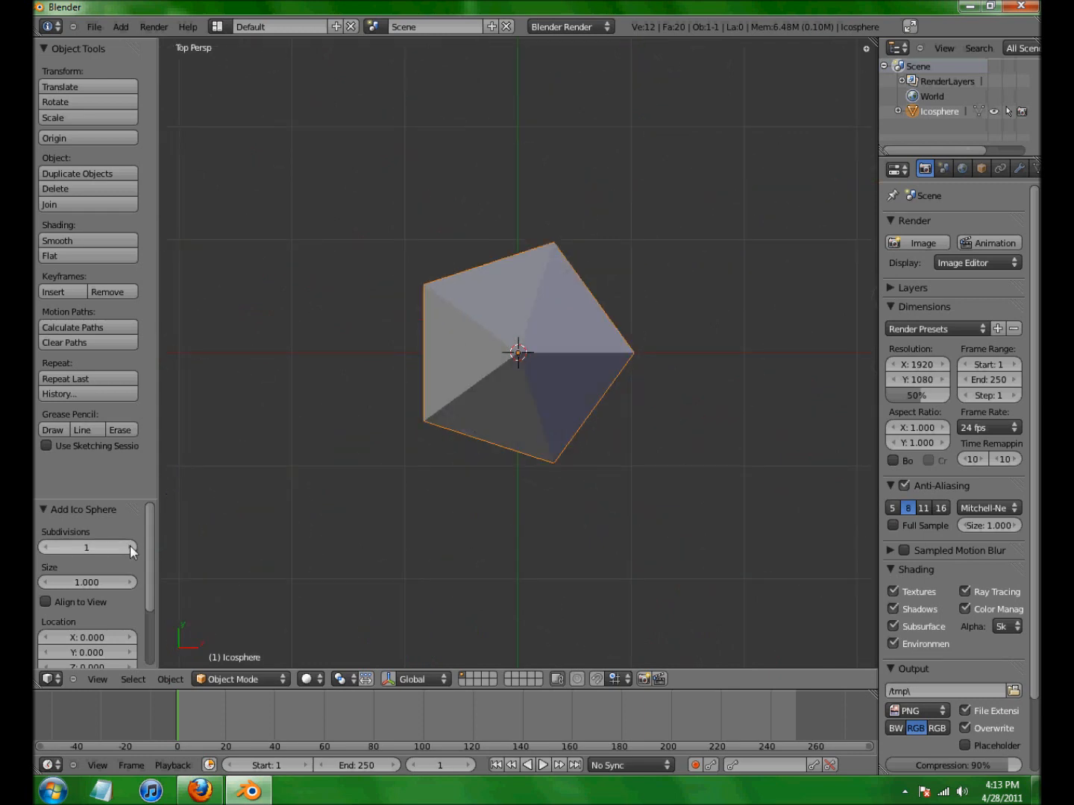
click(130, 548)
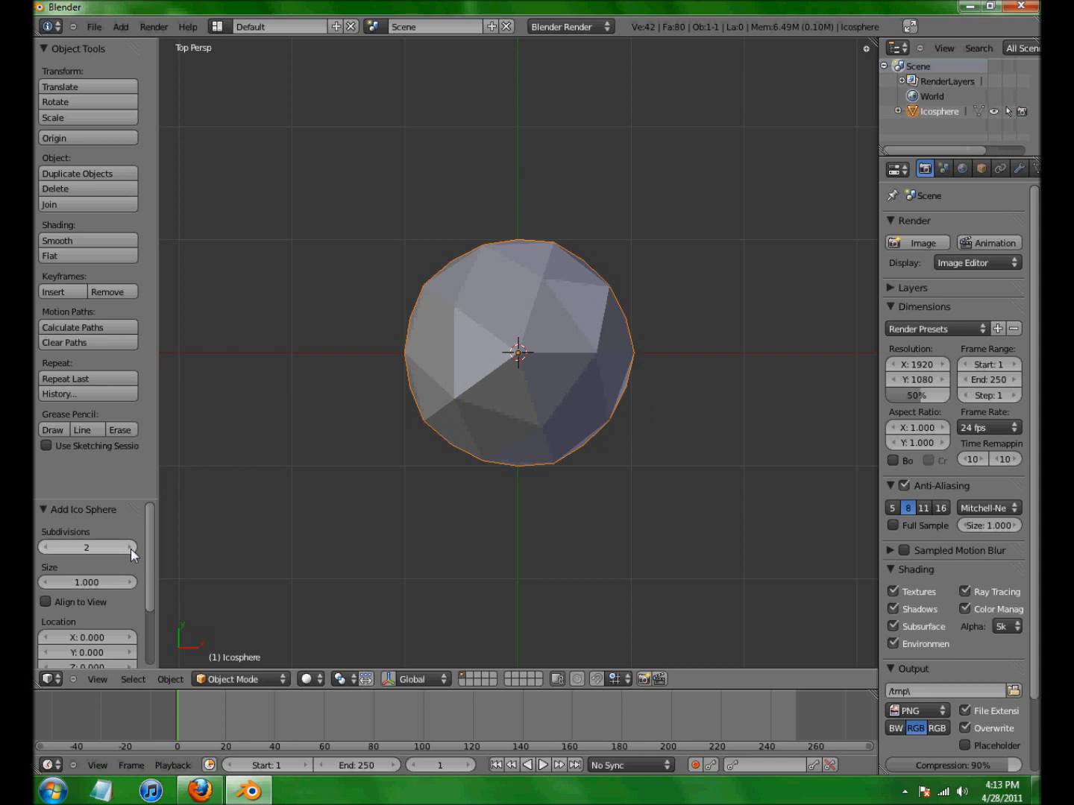
click(131, 547)
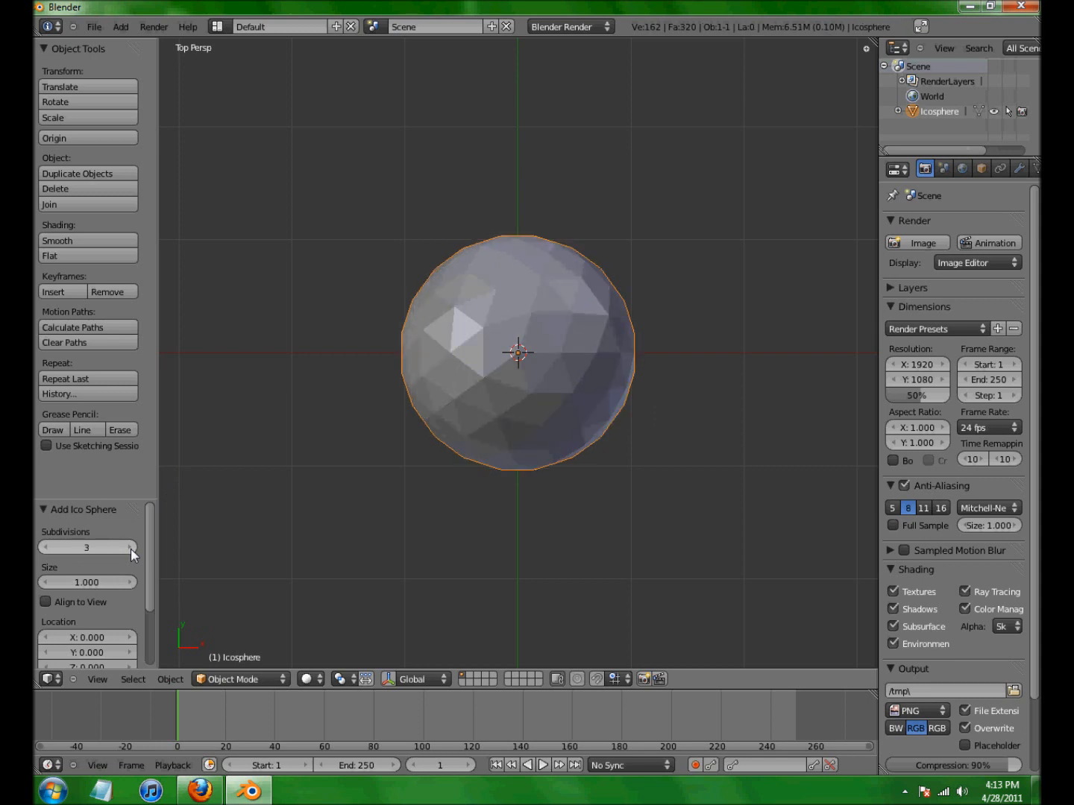
click(132, 547)
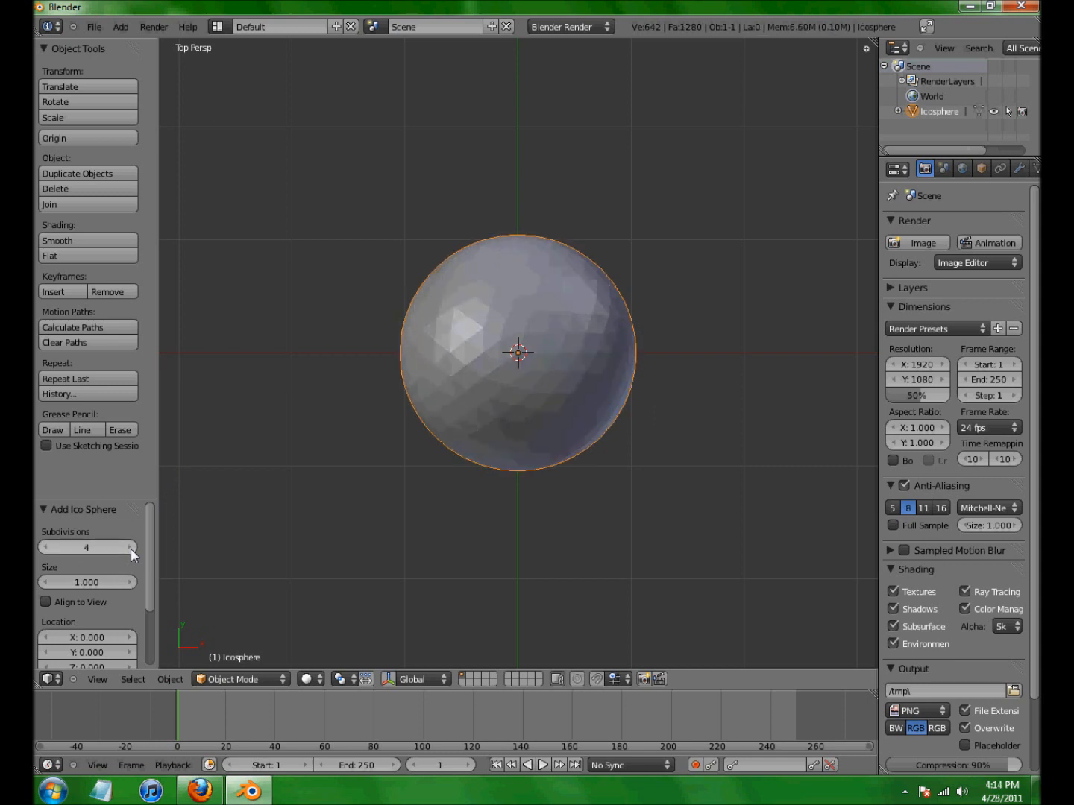
click(131, 548)
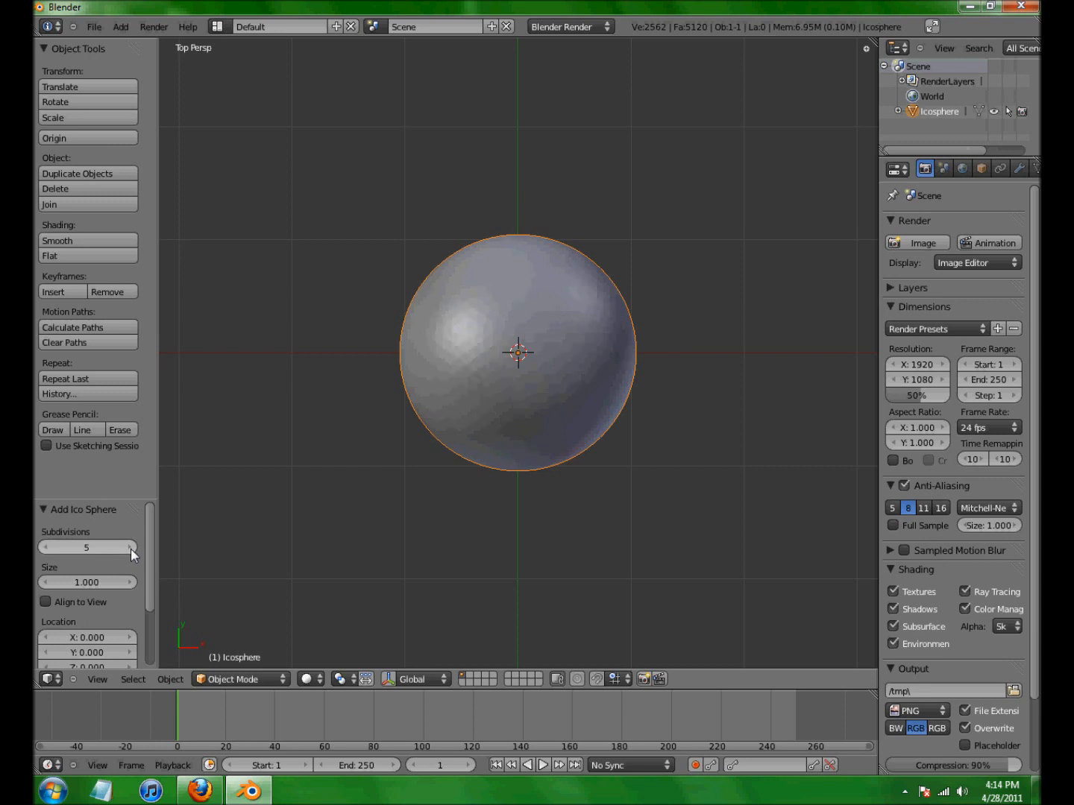
- Lower the icosphere's subdivisions to 3 and delete the icosphere from the scene
click(46, 547)
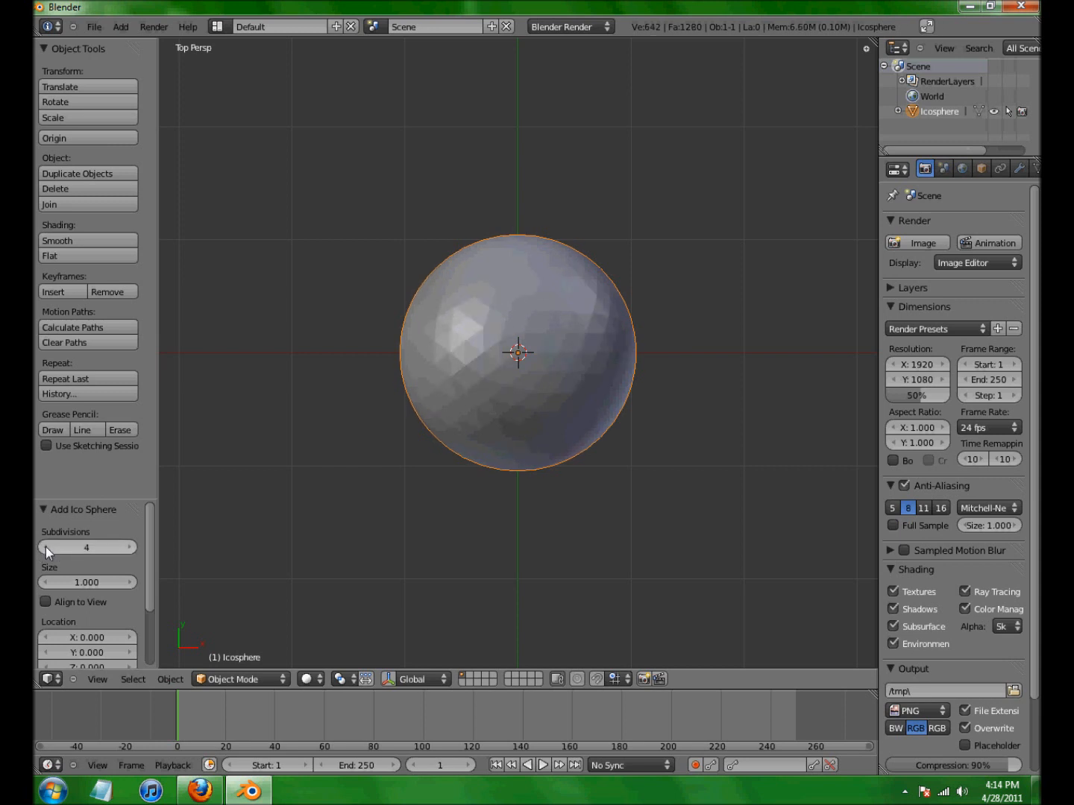
click(45, 547)
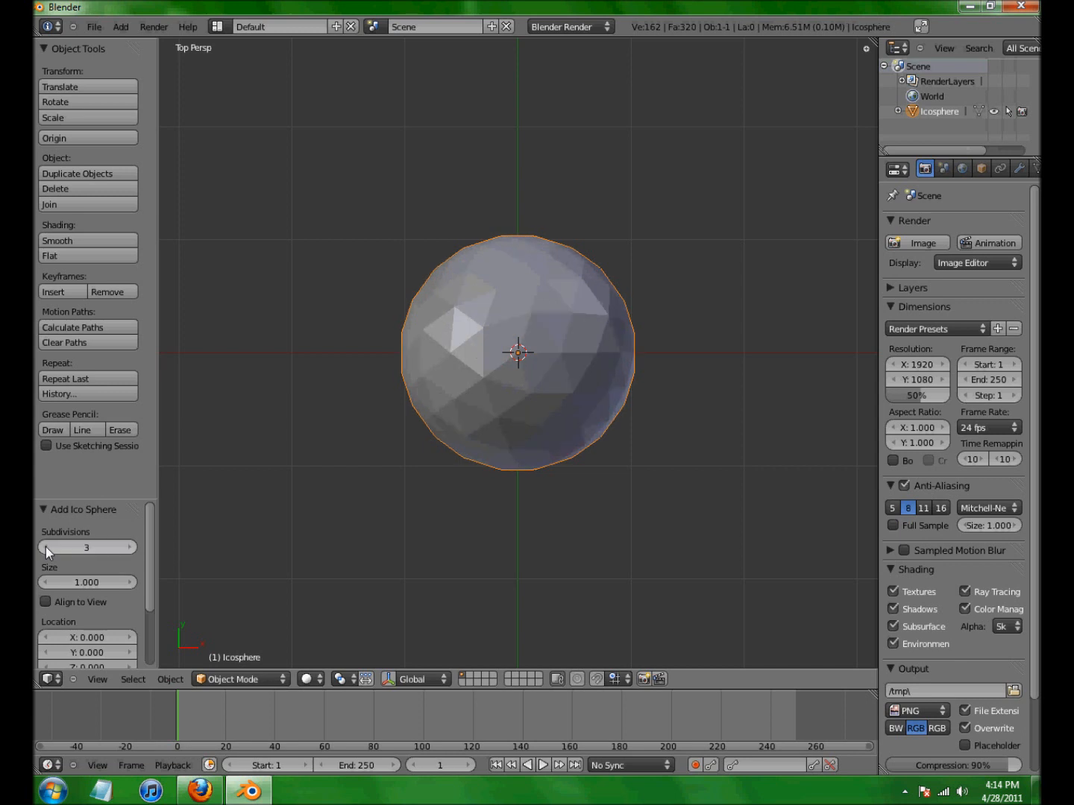
key(x)
click(386, 426)
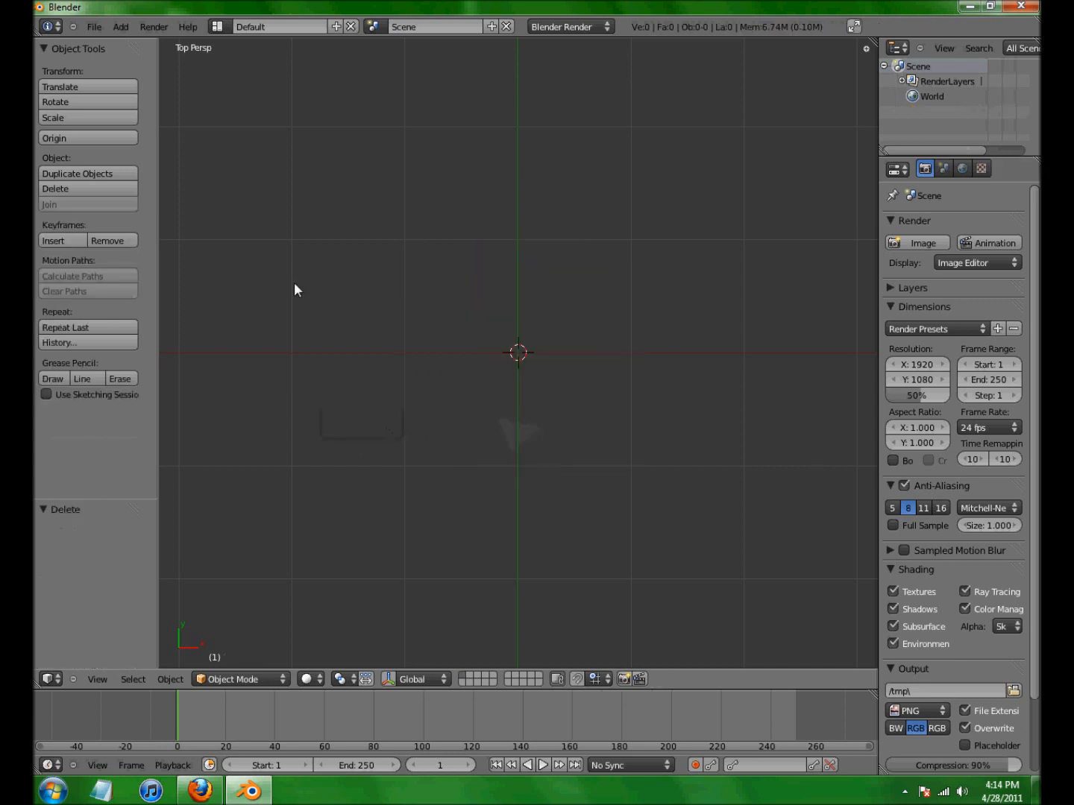
- Add a cylinder mesh at the scene origin and inspect its sides and capped end from several angles
click(126, 26)
mouse_move(157, 42)
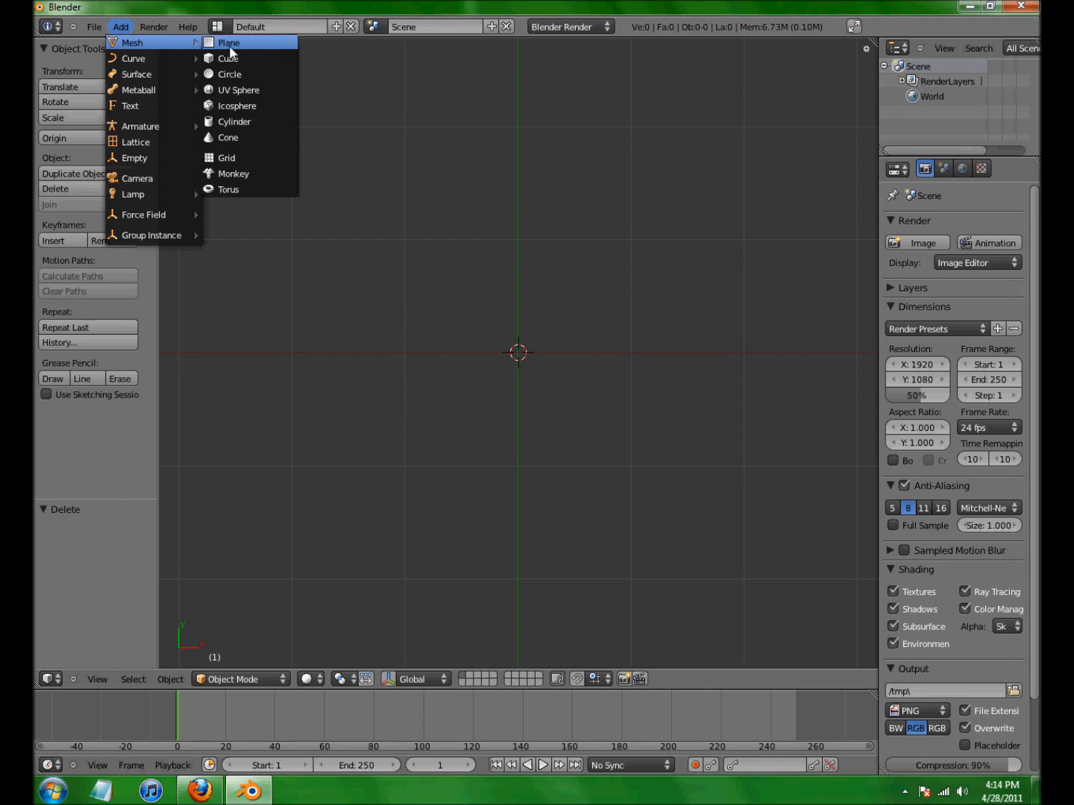
click(265, 117)
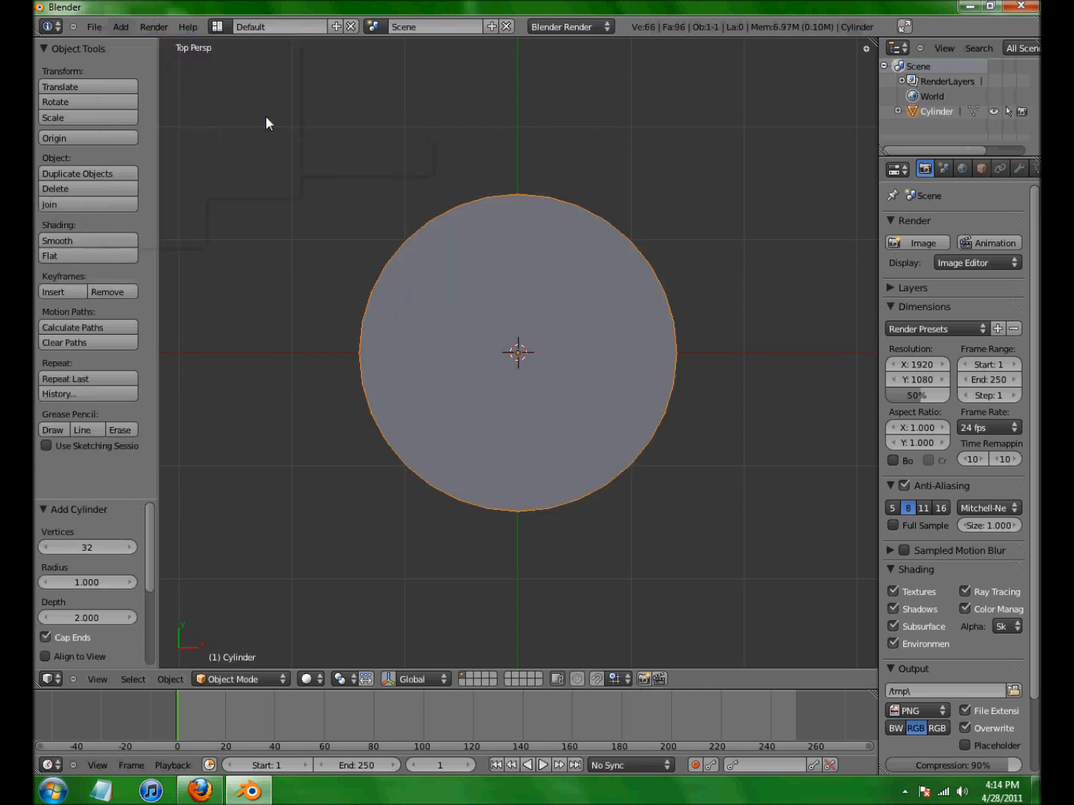
scroll(564, 496, down, 5)
middle_drag(564, 496, 364, 386)
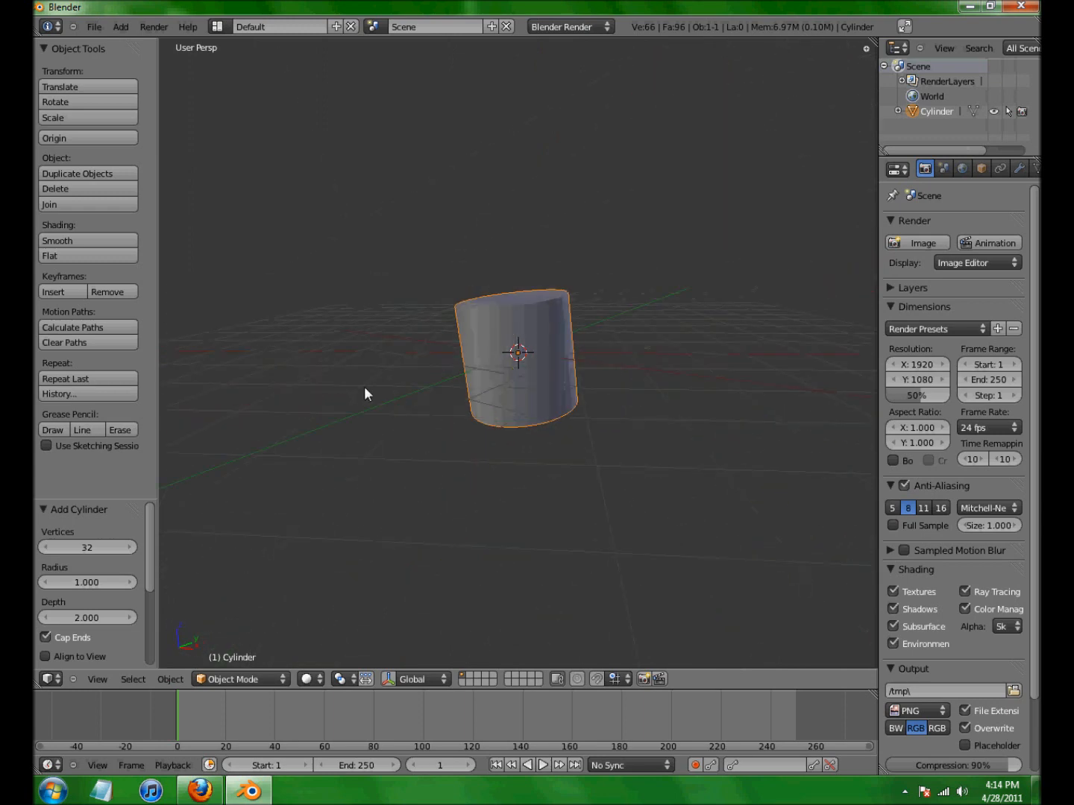
scroll(440, 393, up, 4)
middle_drag(570, 416, 590, 422)
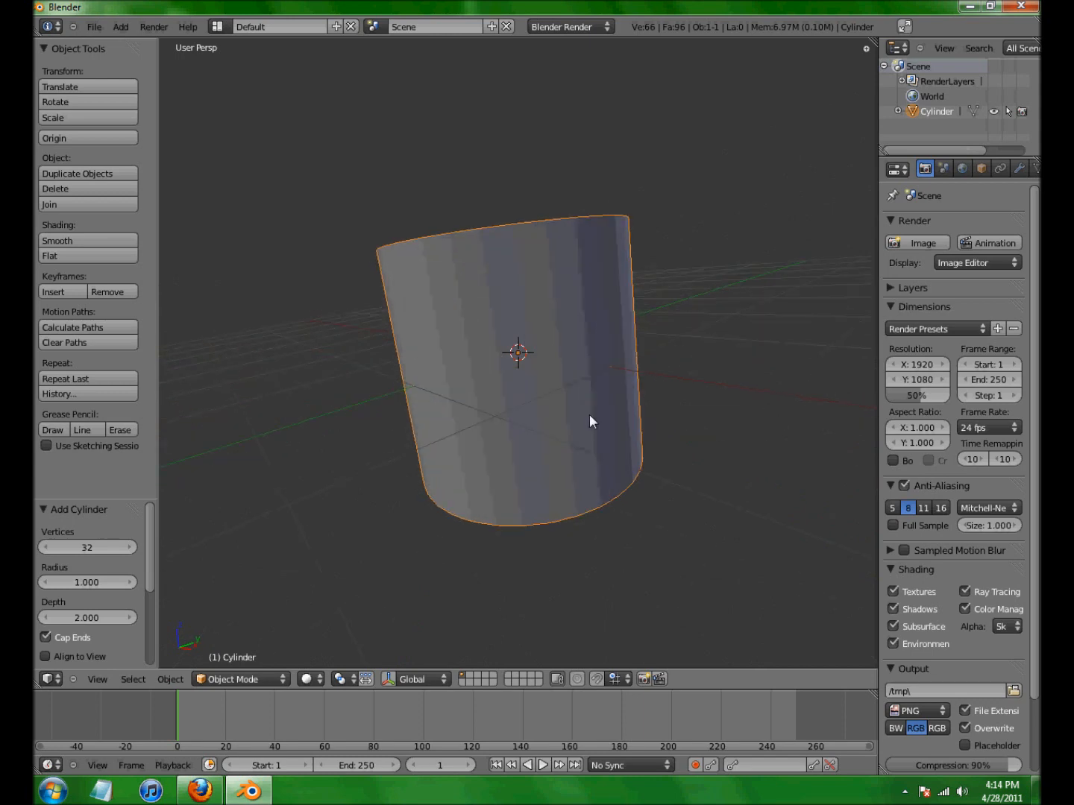
key(KP_5)
key(KP_5)
middle_drag(589, 415, 581, 571)
- Delete the cylinder and return to the top view
key(x)
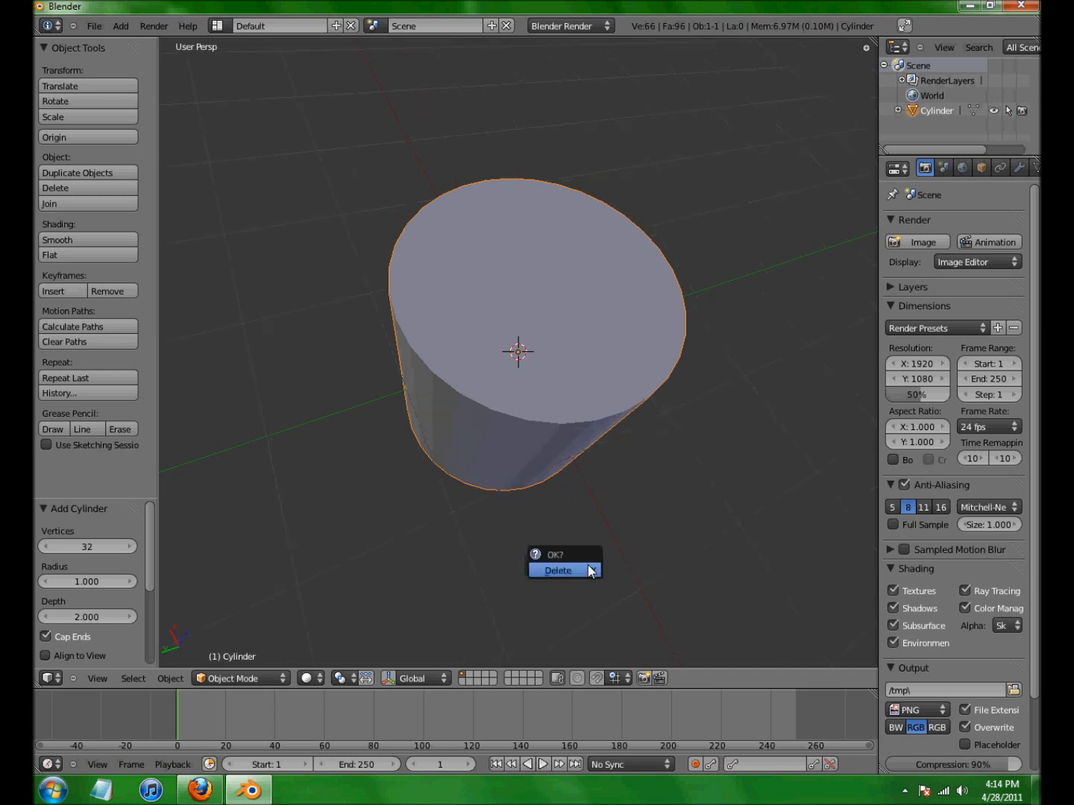
click(588, 568)
key(KP_7)
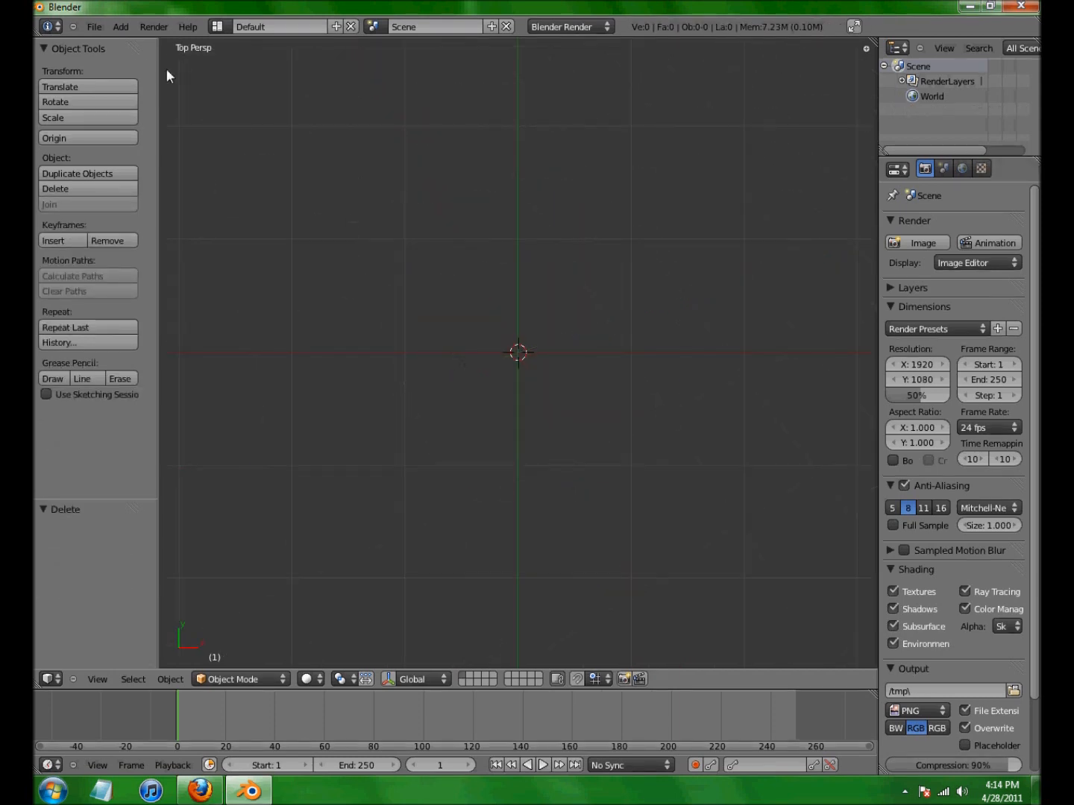
- Add a cone mesh at the scene origin and inspect its tip and base from several angles
click(122, 27)
mouse_move(149, 43)
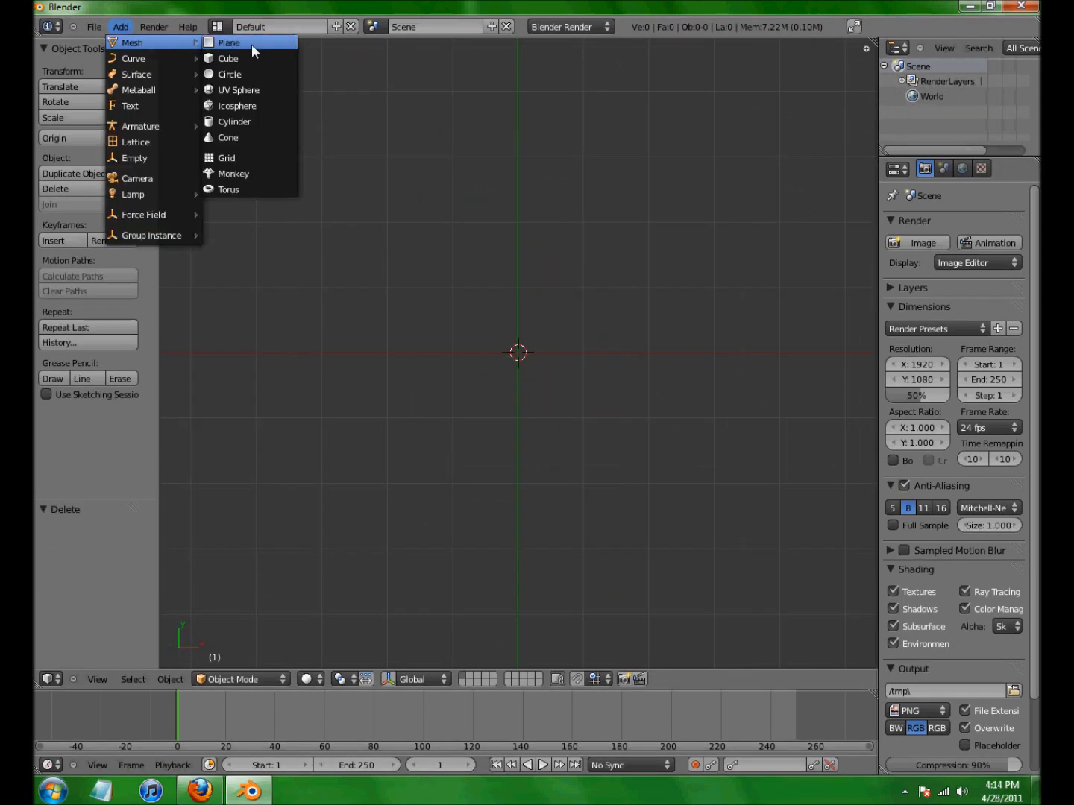
click(256, 136)
middle_drag(563, 472, 589, 171)
scroll(622, 269, up, 4)
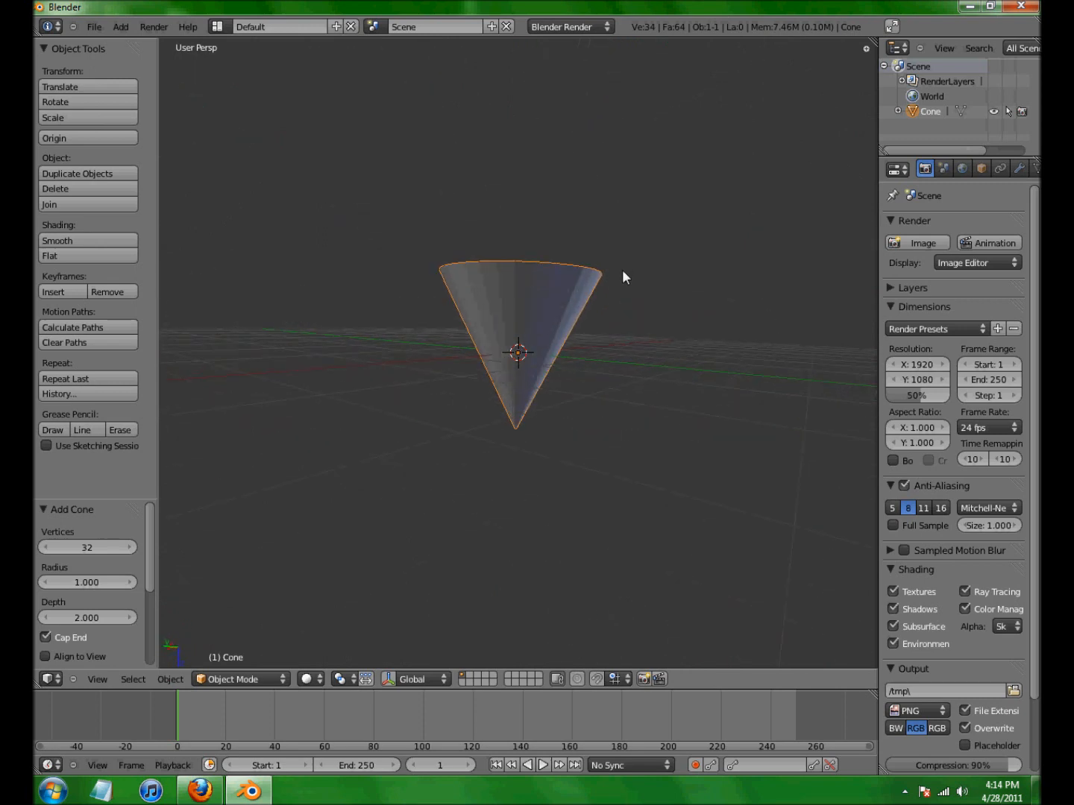
scroll(623, 270, down, 5)
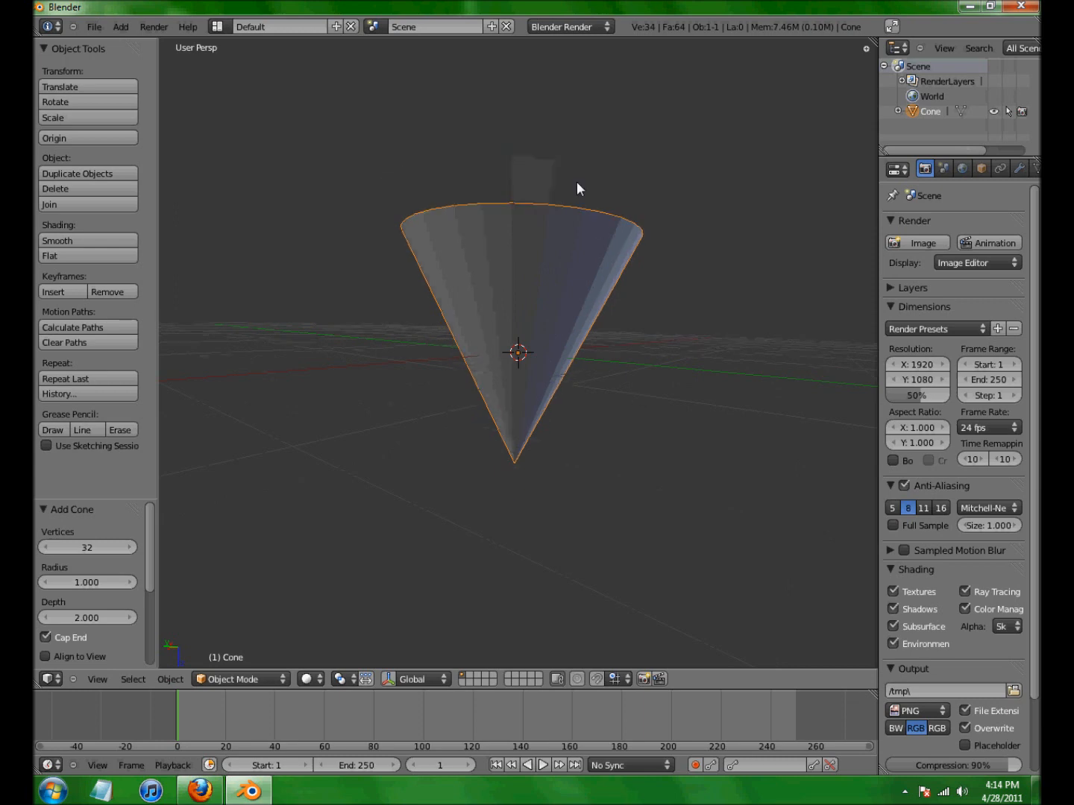
middle_drag(455, 111, 733, 265)
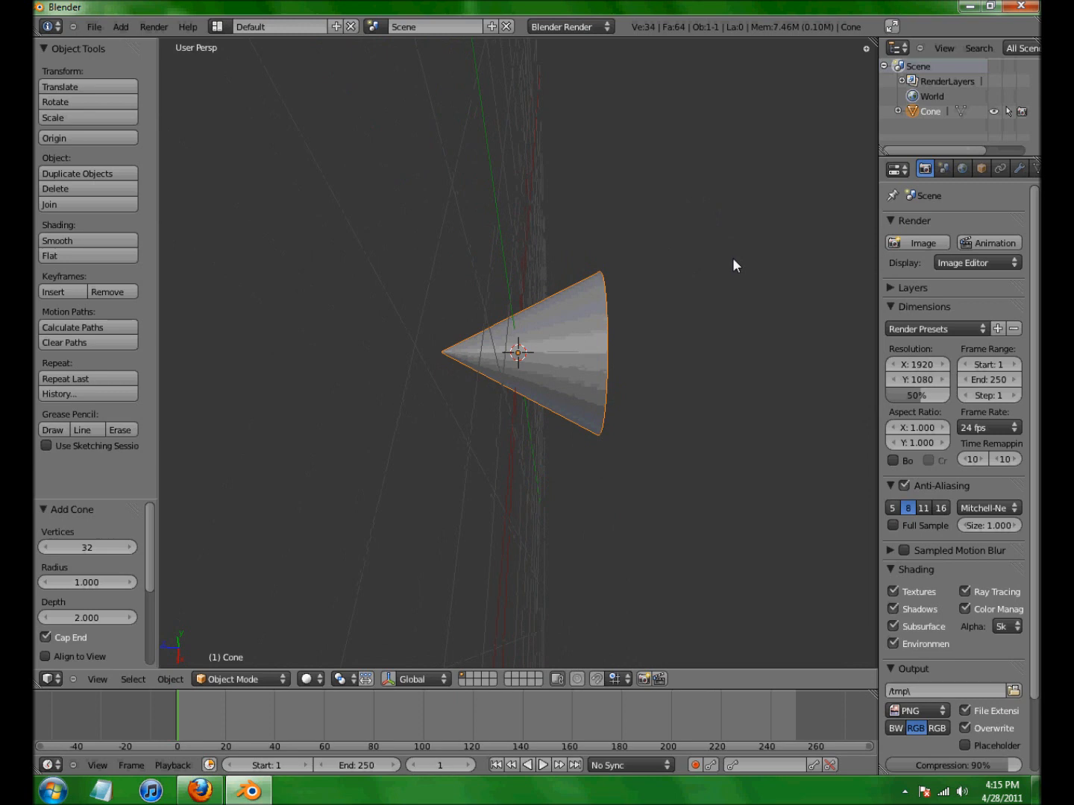
middle_drag(722, 353, 613, 284)
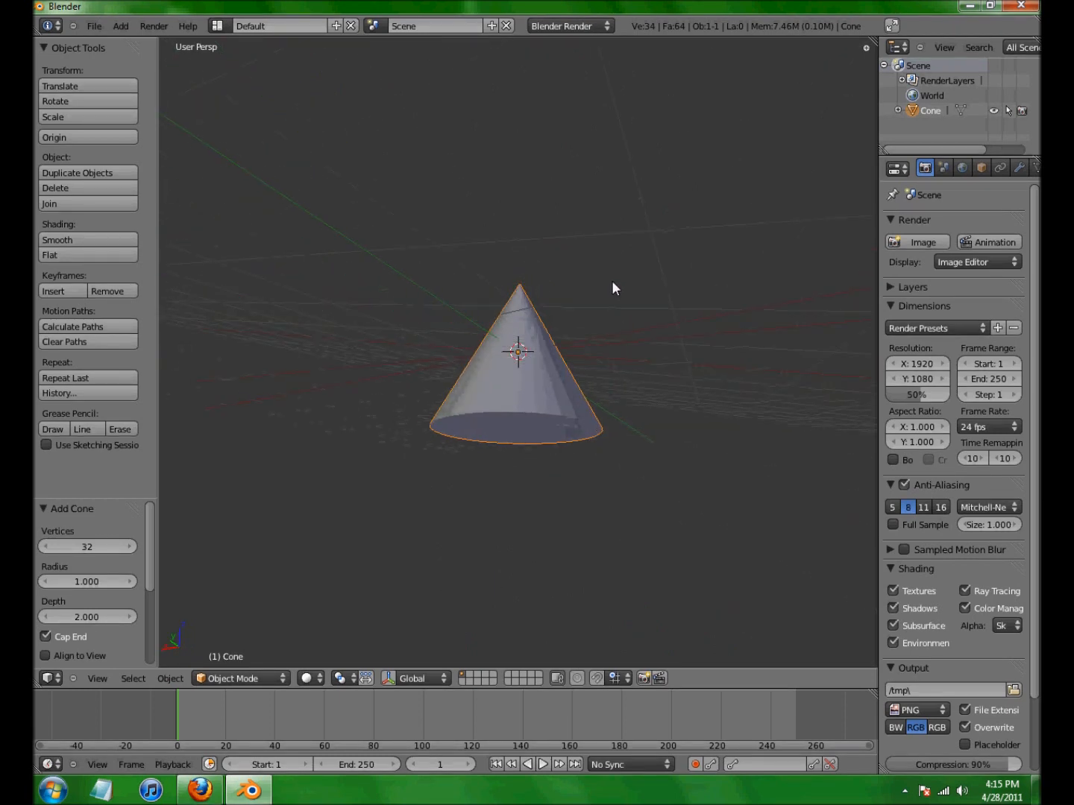
- Delete the cone and return to the top view
key(x)
click(349, 292)
key(KP_7)
- Add a monkey head mesh at the scene origin
click(124, 29)
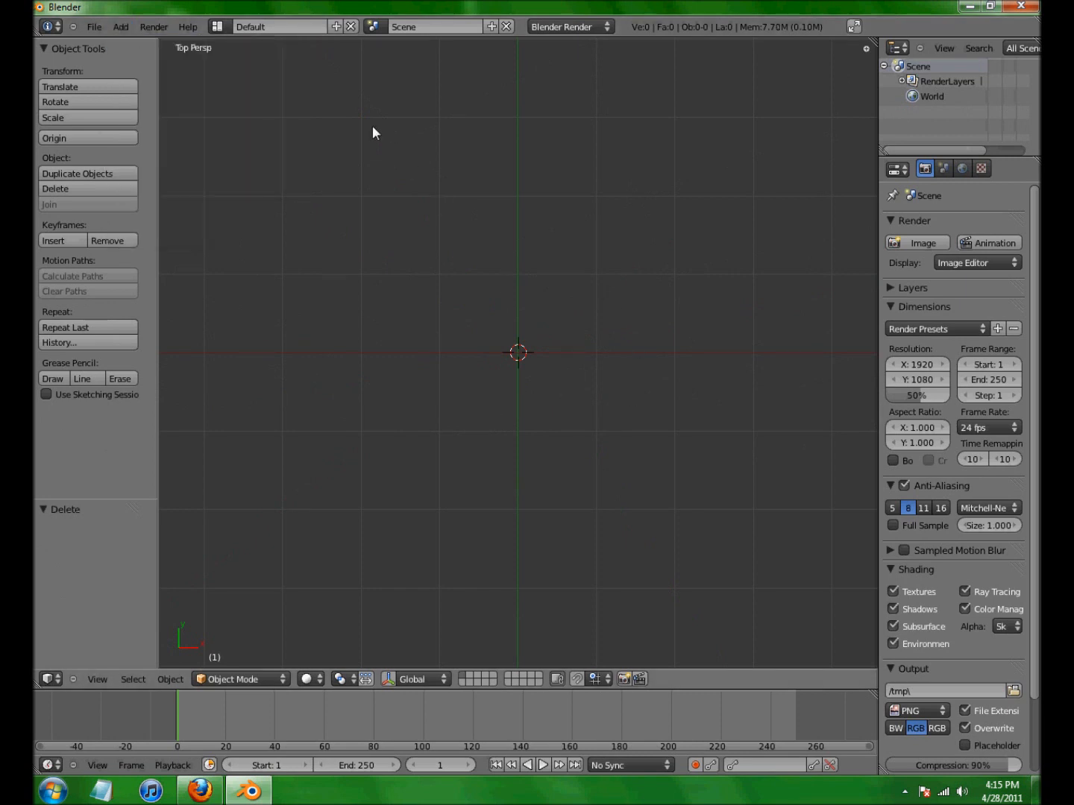
click(121, 27)
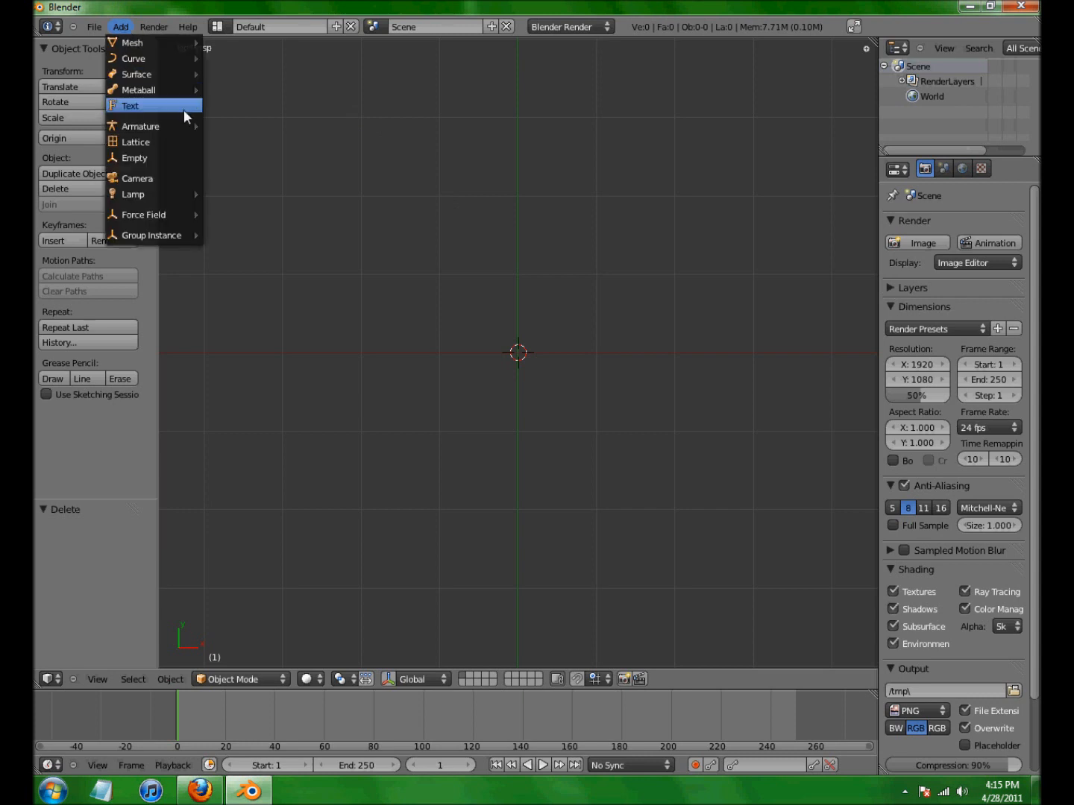
mouse_move(175, 43)
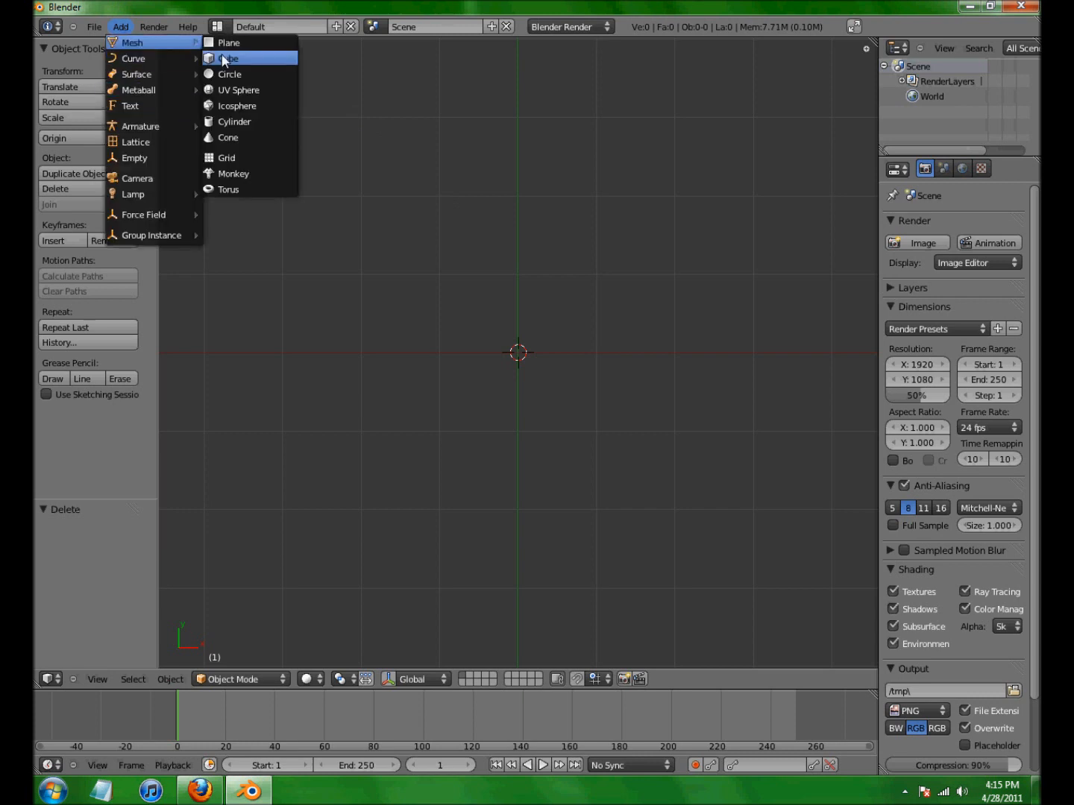
click(256, 177)
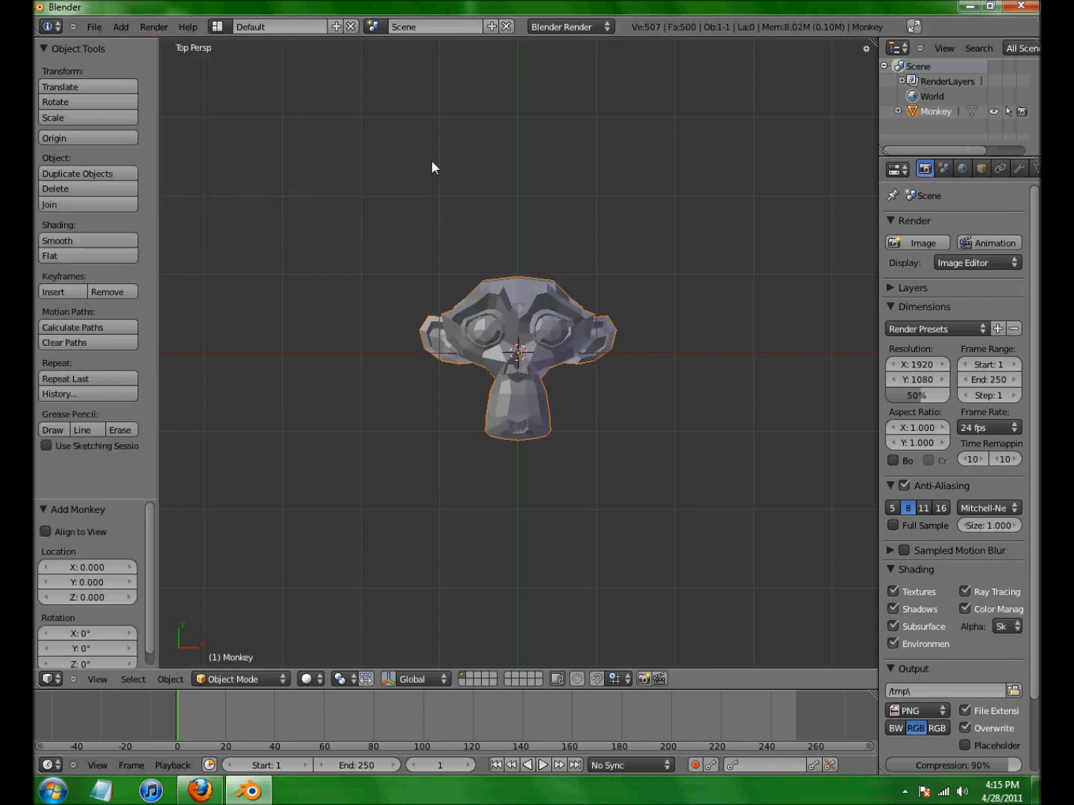
- Compare the monkey head in perspective and orthographic projection from above and from an angle, ending in the orthographic top view
scroll(431, 159, up, 10)
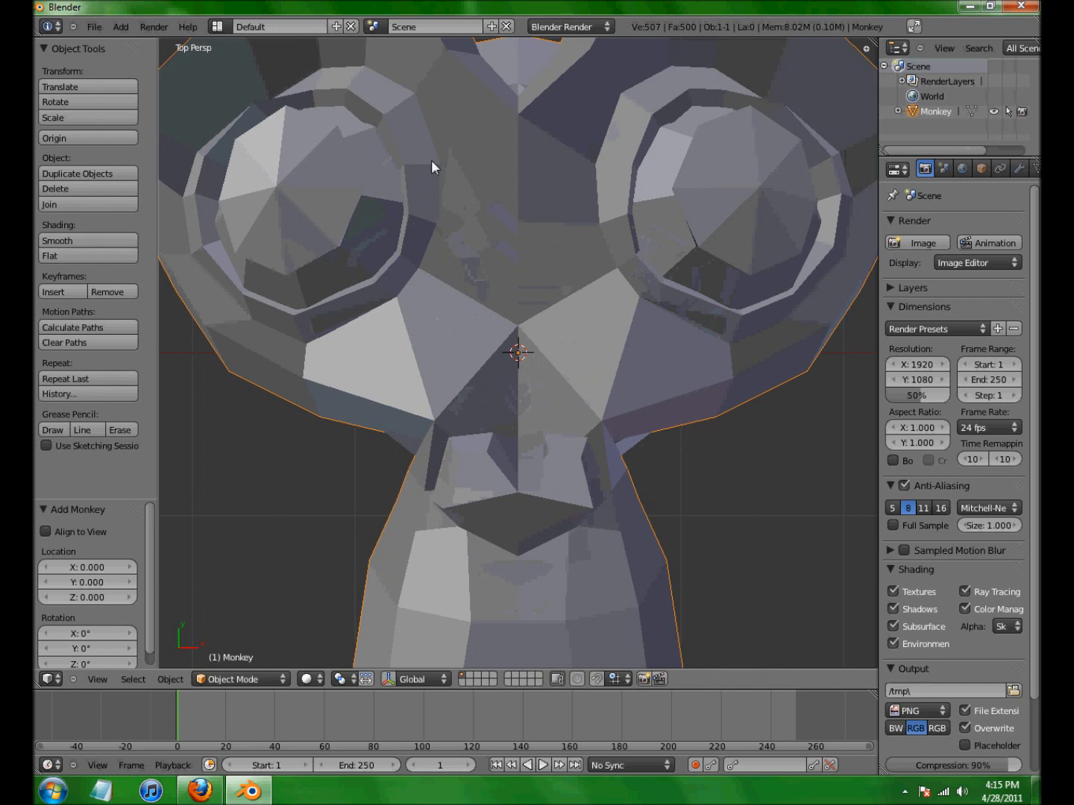
scroll(431, 159, down, 6)
key(KP_5)
key(KP_5)
key(KP_5)
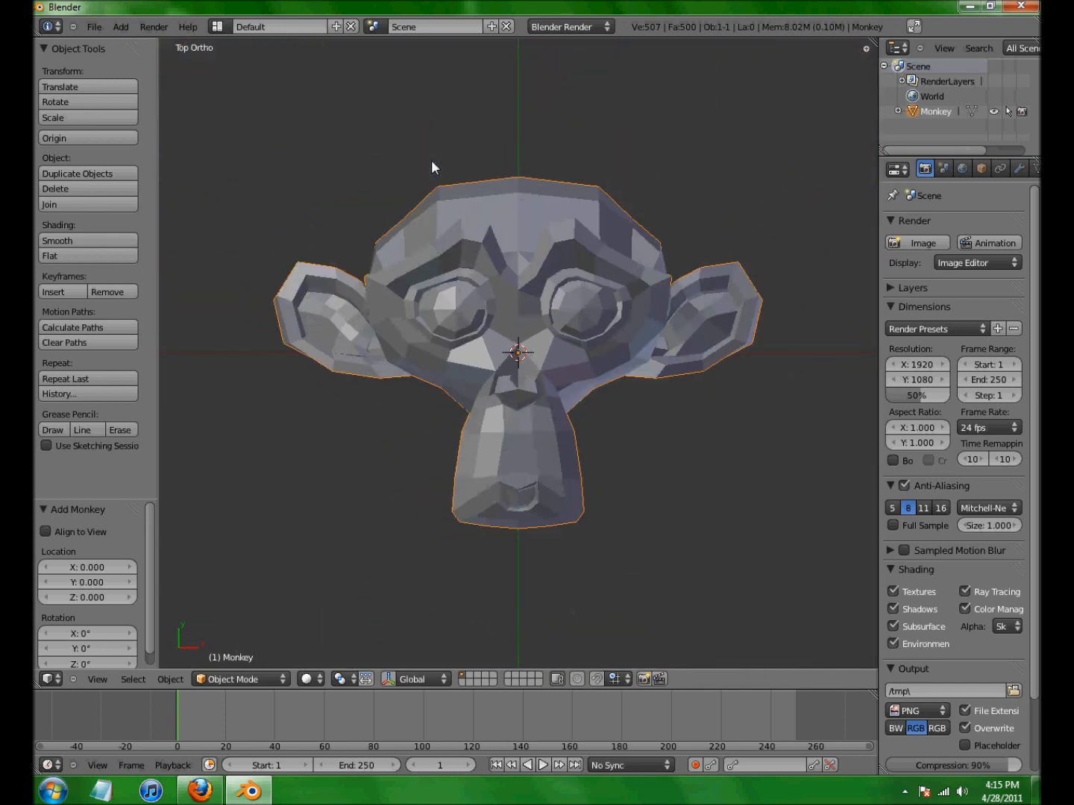
key(KP_5)
scroll(464, 205, down, 2)
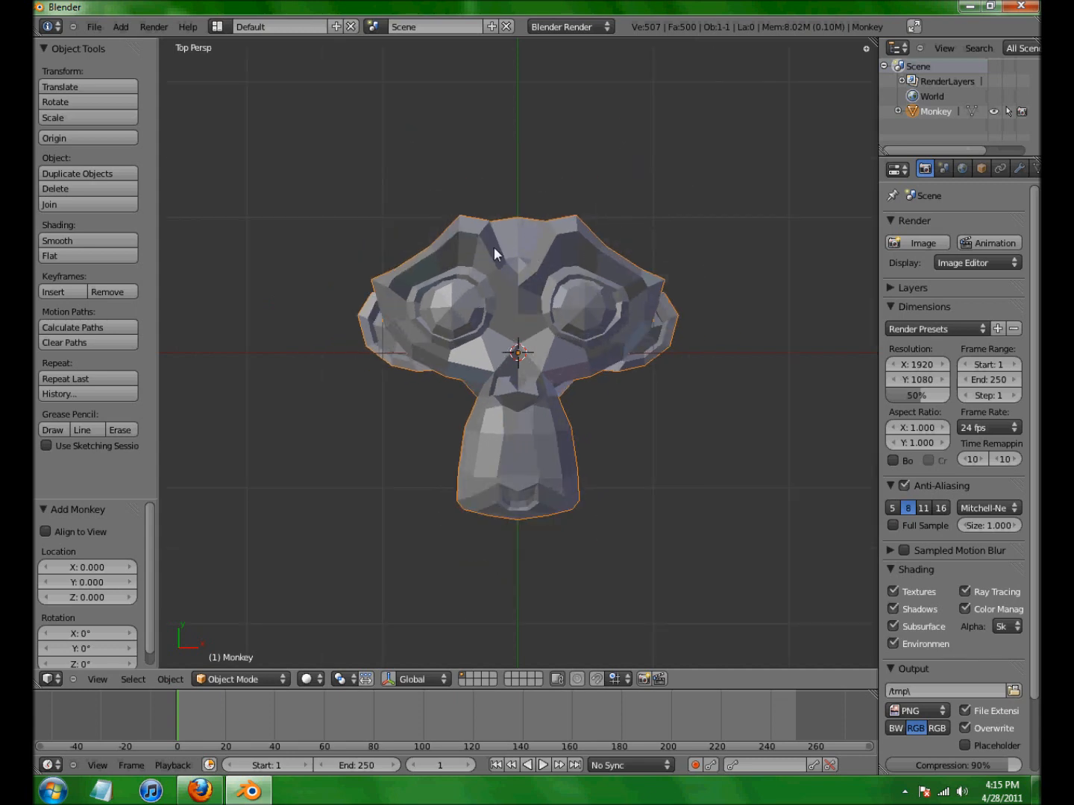
key(KP_5)
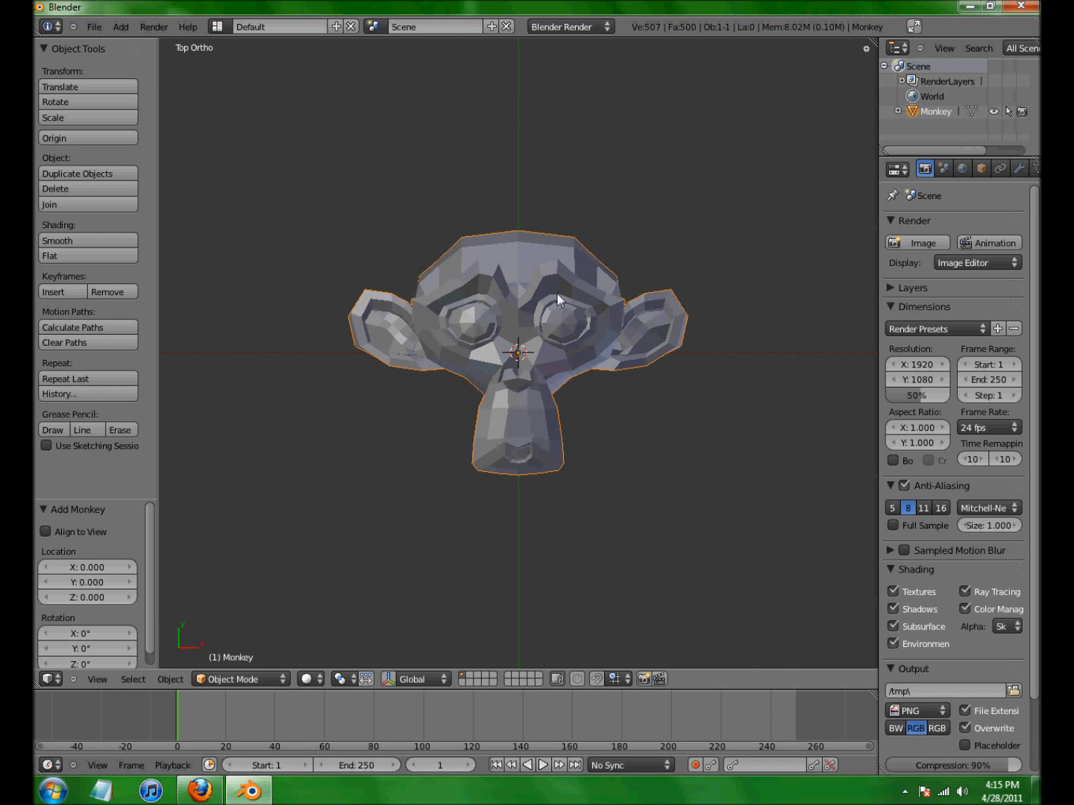
middle_drag(694, 239, 582, 301)
key(KP_7)
- Apply smooth shading to the monkey head and inspect its surface close up
click(76, 239)
scroll(623, 306, up, 3)
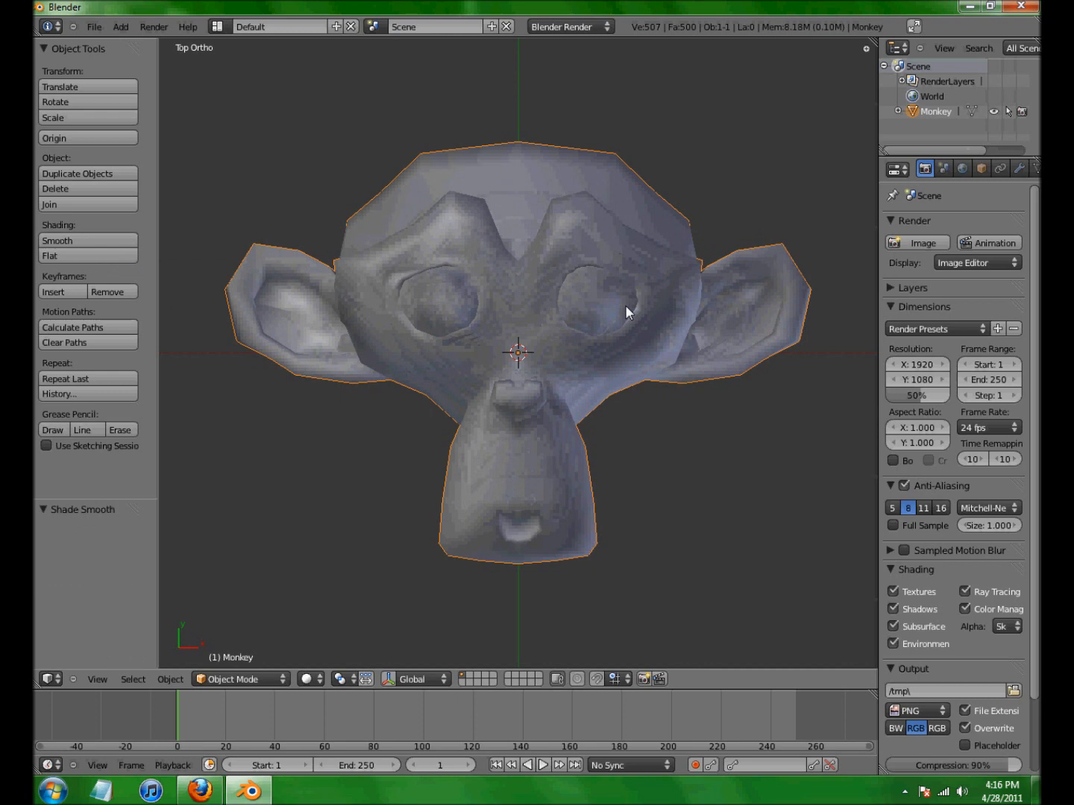
mouse_move(667, 413)
middle_down()
mouse_move(507, 308)
mouse_move(414, 291)
mouse_move(369, 333)
mouse_move(463, 445)
mouse_move(388, 403)
middle_up()
- Apply flat shading to the monkey head and inspect its facets, ending in the top view
click(63, 256)
mouse_move(758, 308)
middle_down()
mouse_move(759, 294)
mouse_move(618, 299)
mouse_move(716, 385)
middle_up()
key(KP_7)
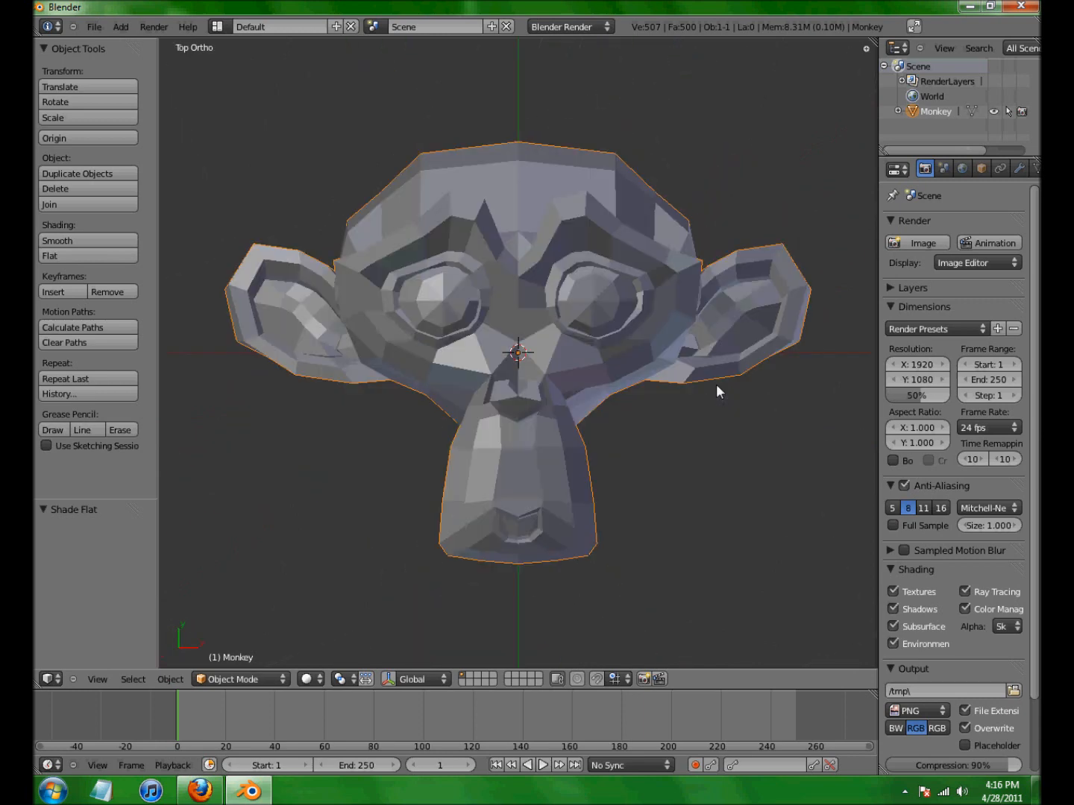
- Delete the flat-shaded monkey head from the scene
scroll(716, 384, down, 1)
key(x)
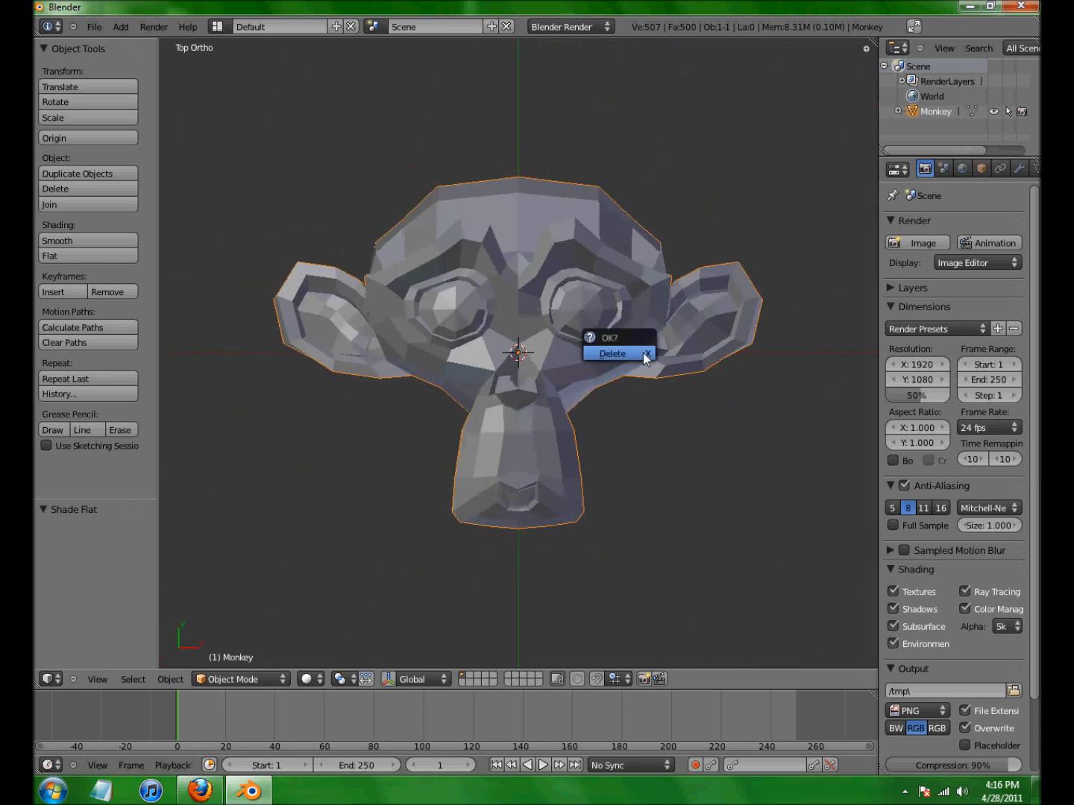
click(641, 353)
- Add a torus mesh at the scene centre and inspect it by zooming out and back in
click(120, 26)
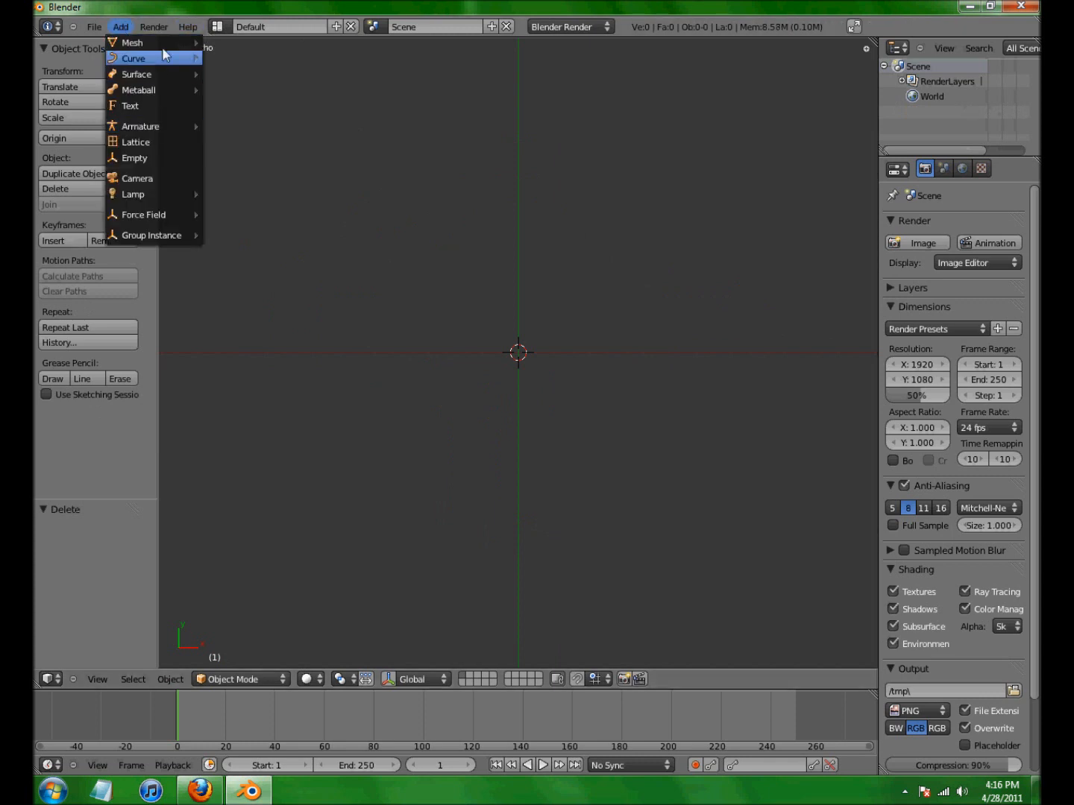
mouse_move(167, 43)
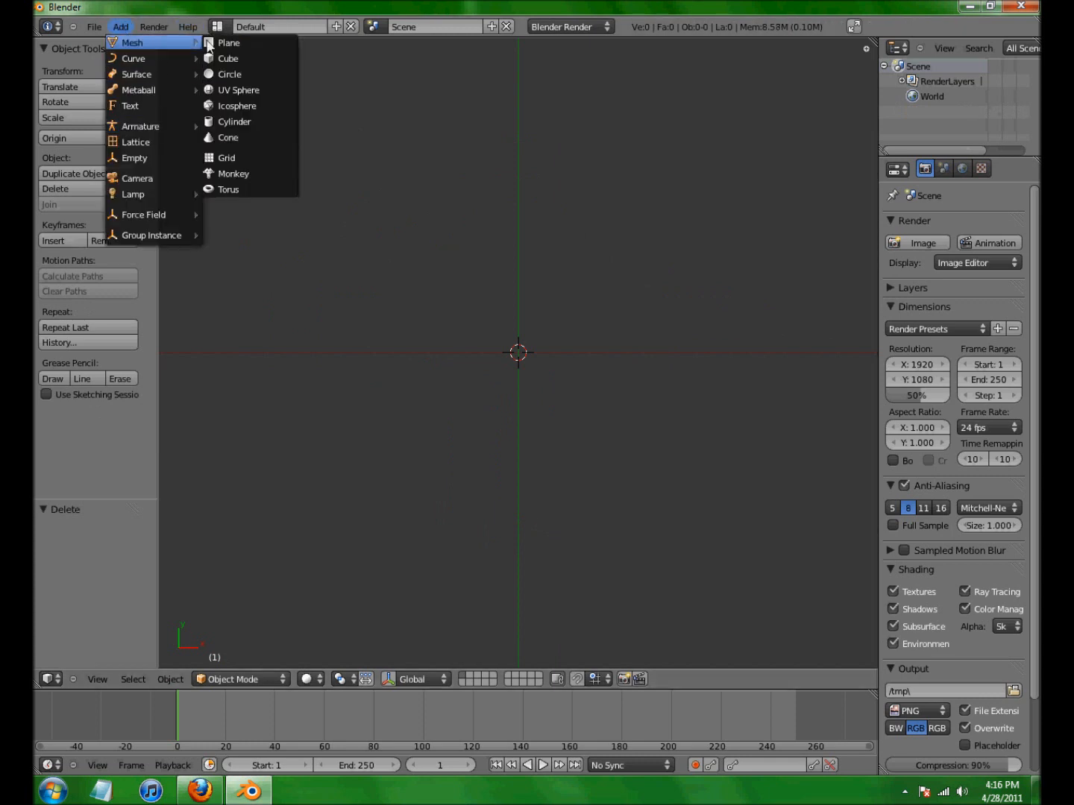
click(249, 188)
scroll(544, 322, down, 4)
scroll(545, 323, up, 4)
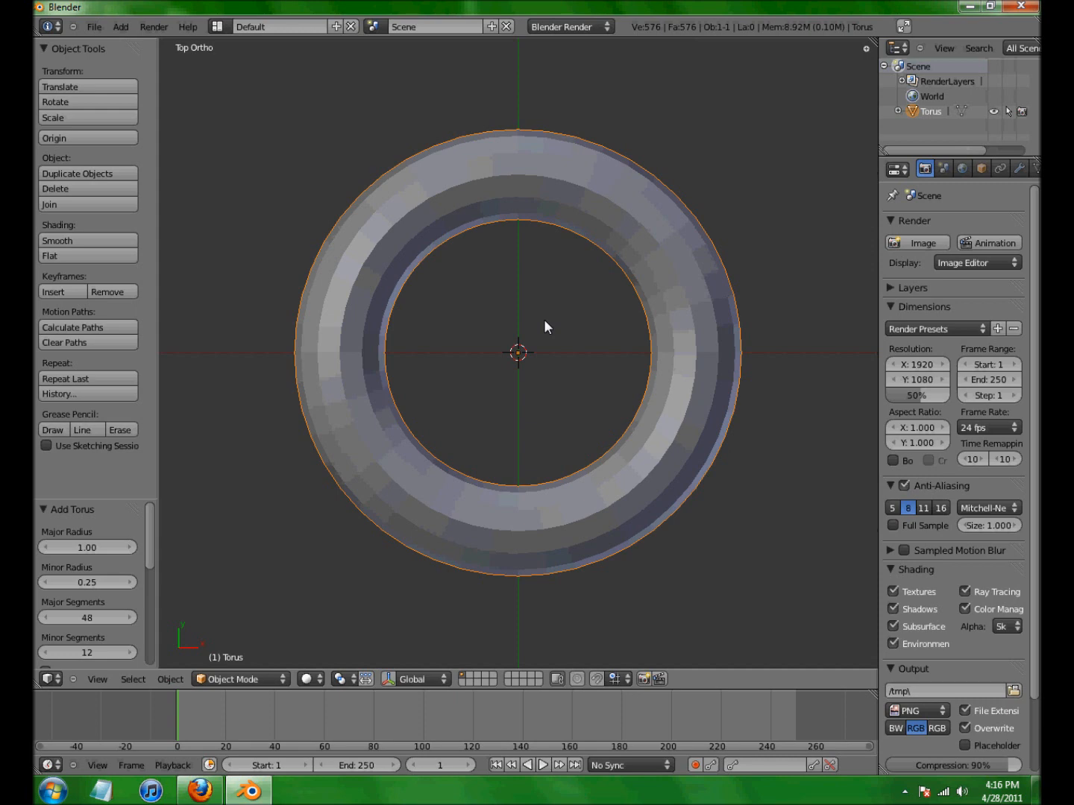
key(s)
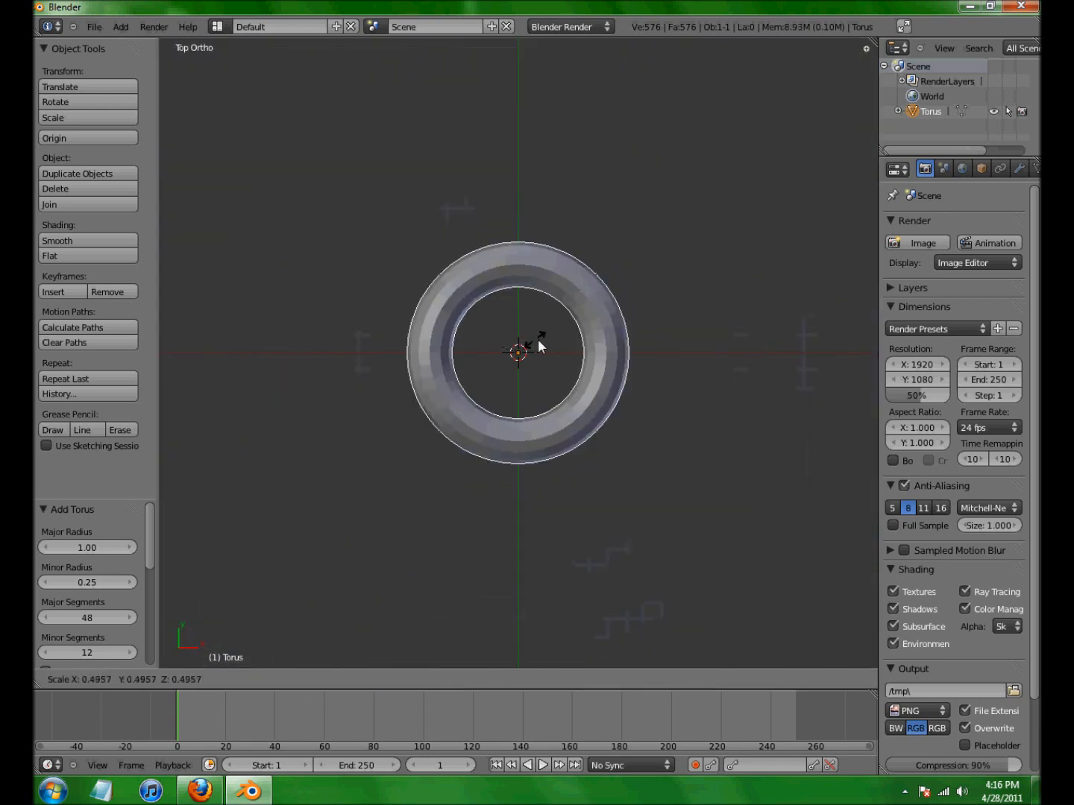
right_click(535, 339)
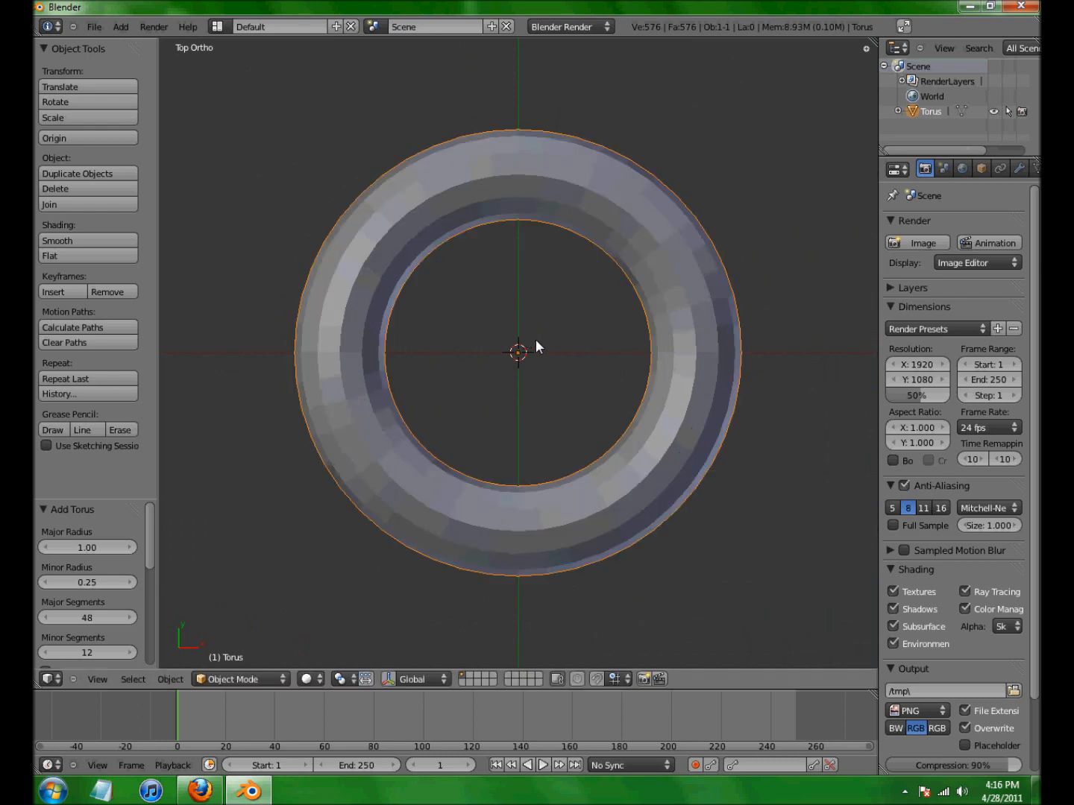
key(s)
key(x)
right_click(542, 346)
- Delete the torus from the scene
key(x)
click(358, 164)
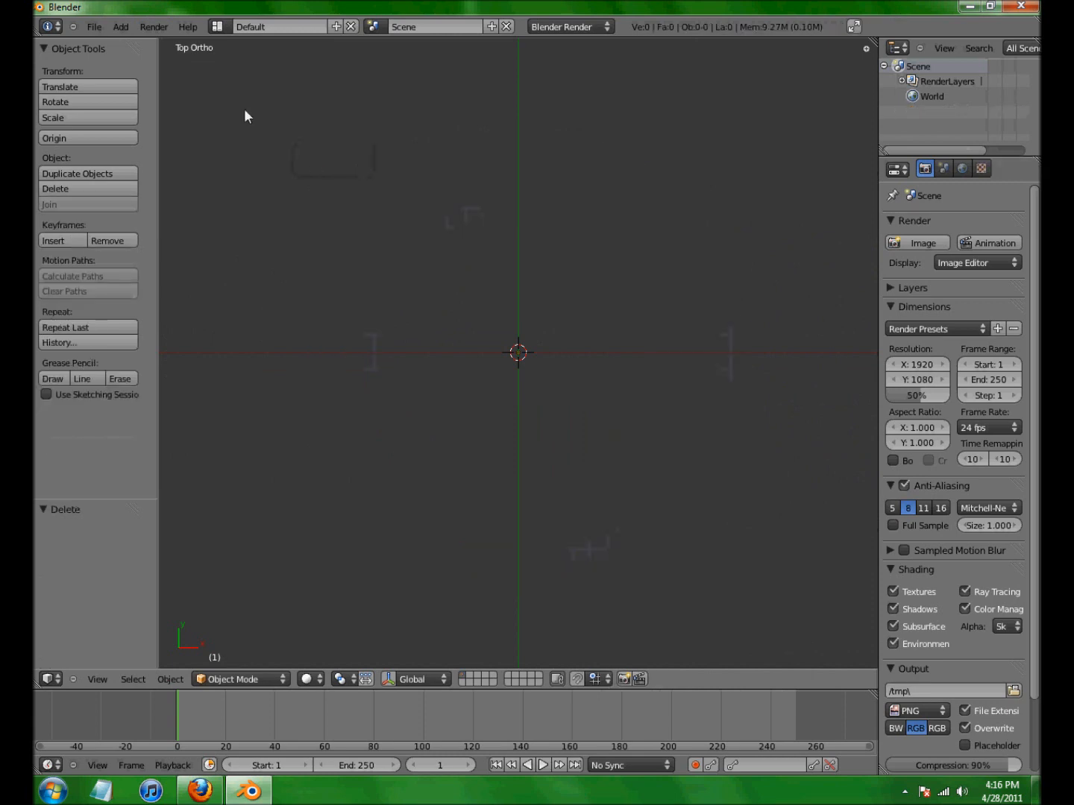
- Add a ball metaball at the scene centre and inspect it from an angle, ending in the top view
click(120, 27)
mouse_move(125, 45)
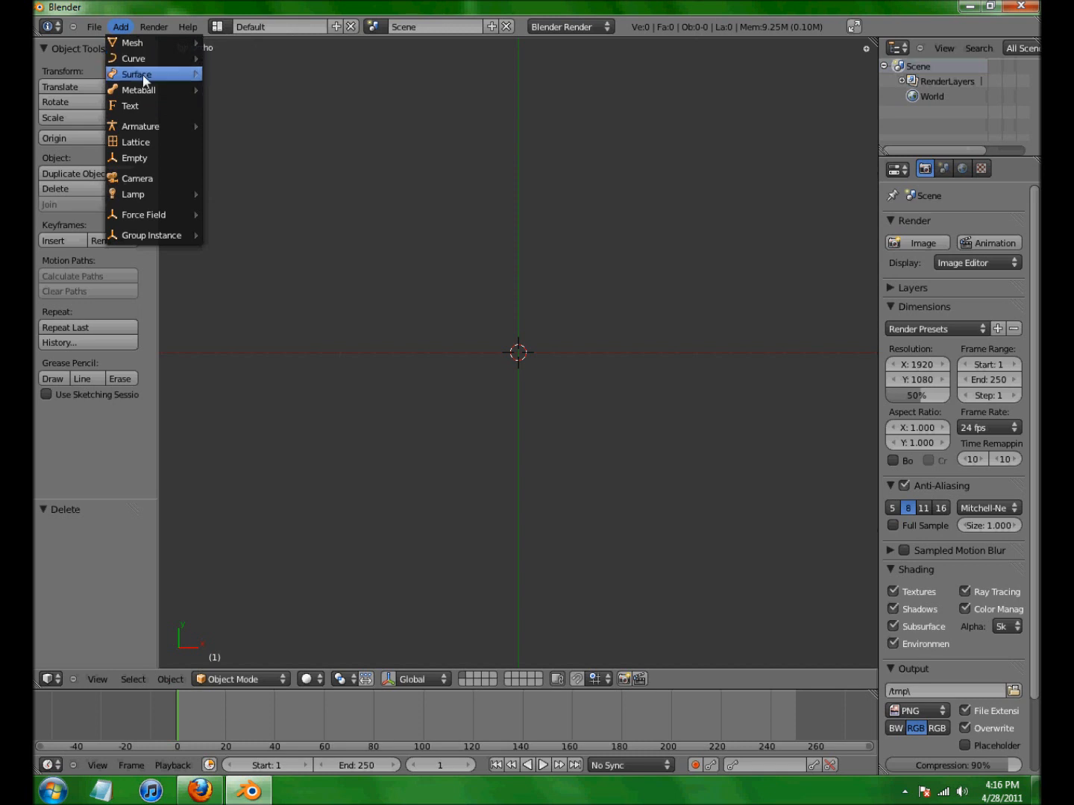
mouse_move(171, 90)
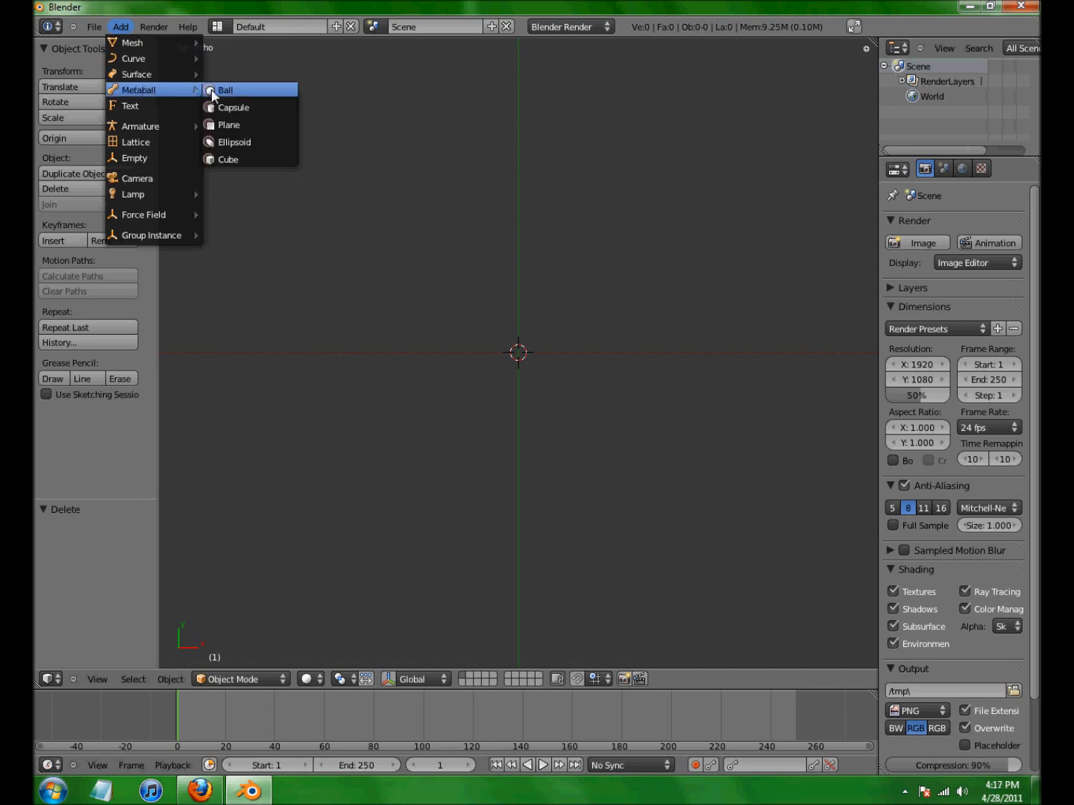
click(267, 93)
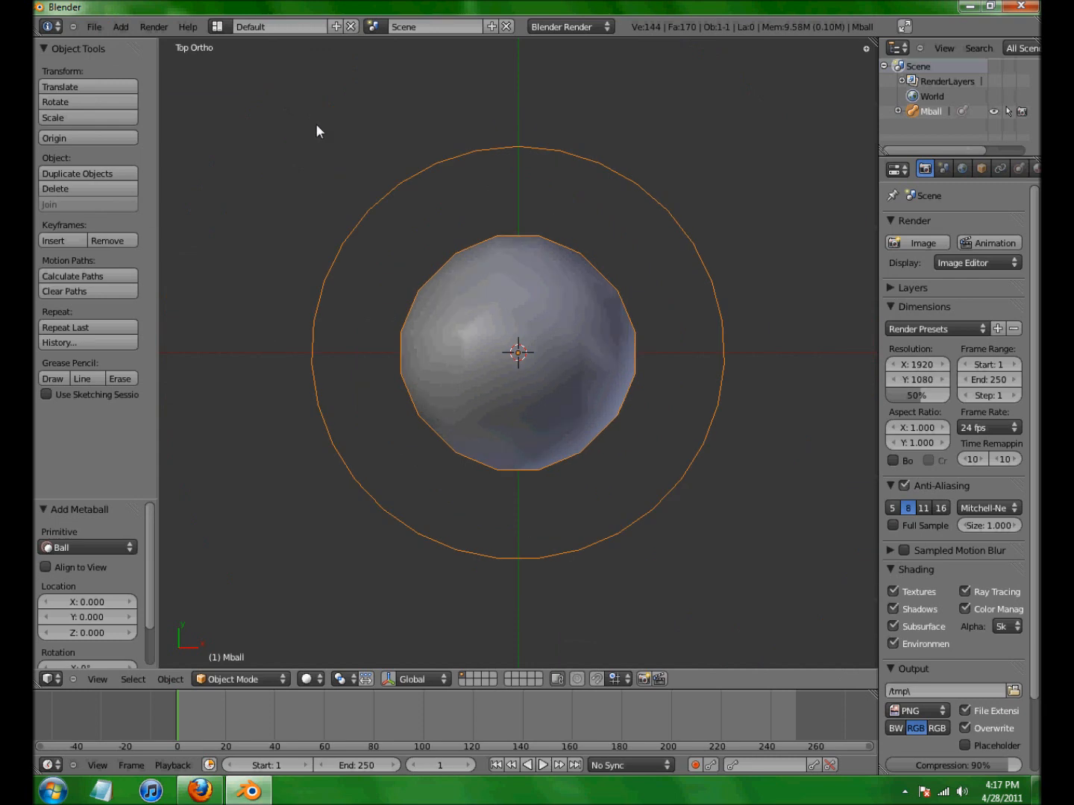
scroll(547, 187, up, 2)
mouse_move(645, 265)
middle_down()
mouse_move(551, 228)
mouse_move(419, 211)
mouse_move(372, 348)
mouse_move(501, 421)
mouse_move(635, 272)
mouse_move(441, 181)
mouse_move(196, 199)
middle_up()
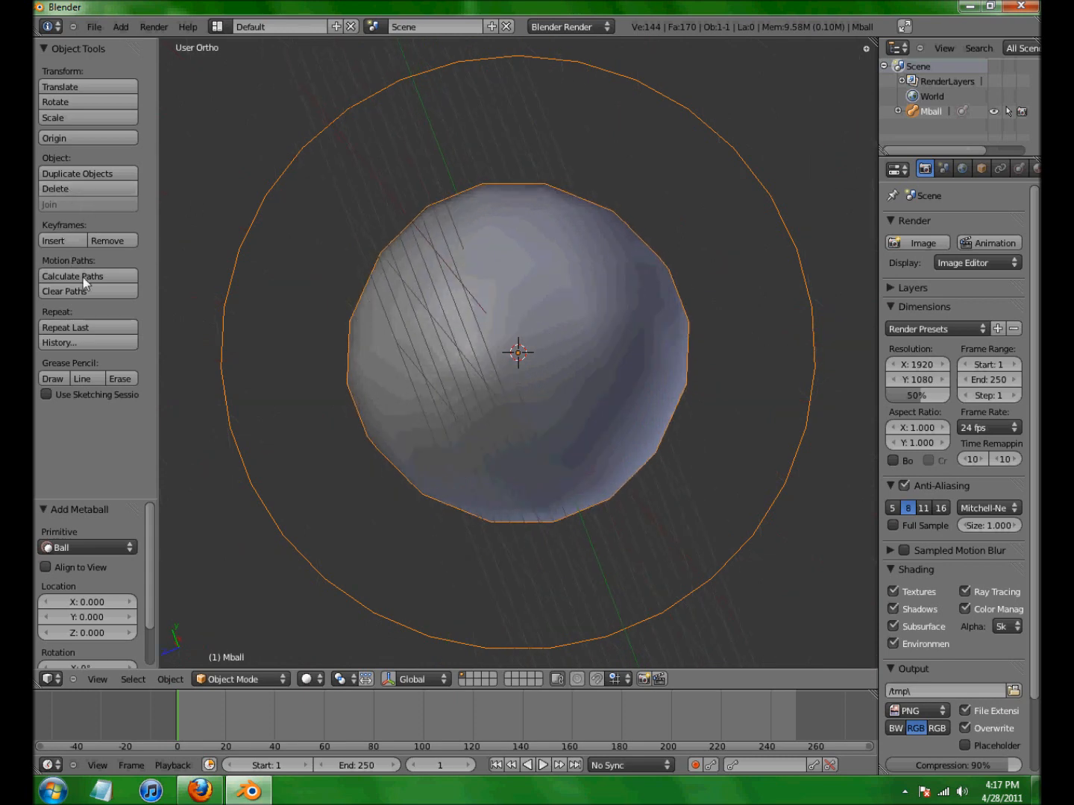
key(KP_7)
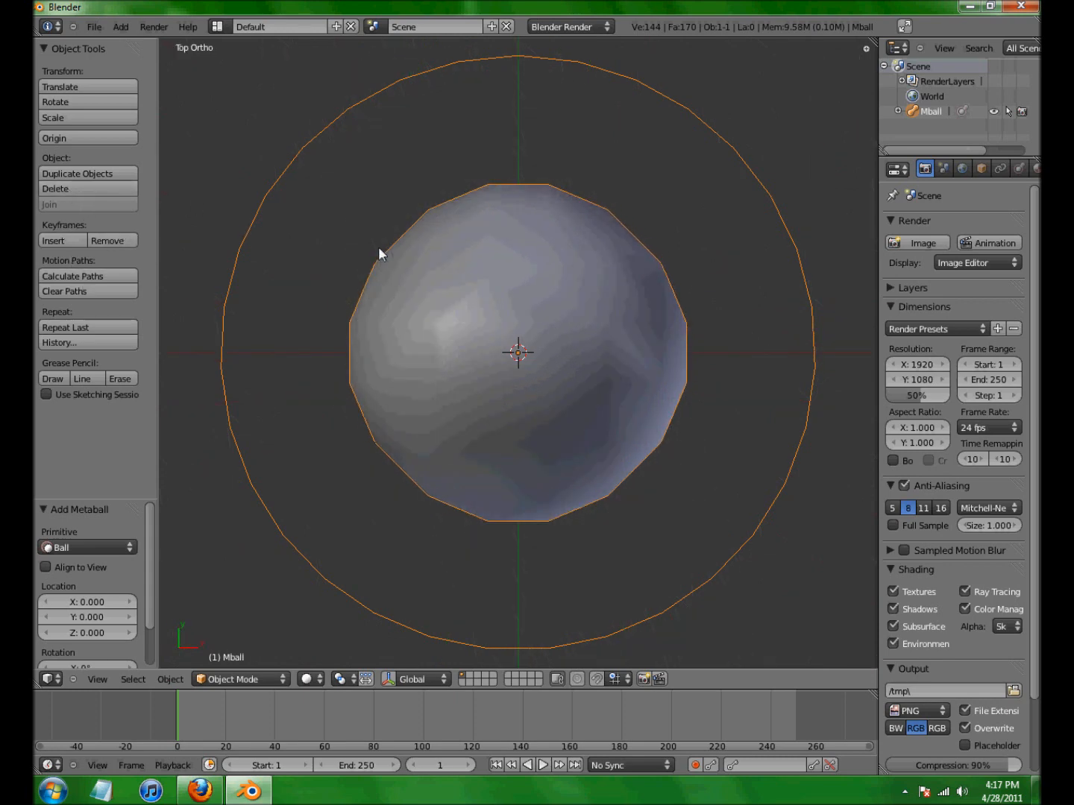
scroll(378, 247, down, 4)
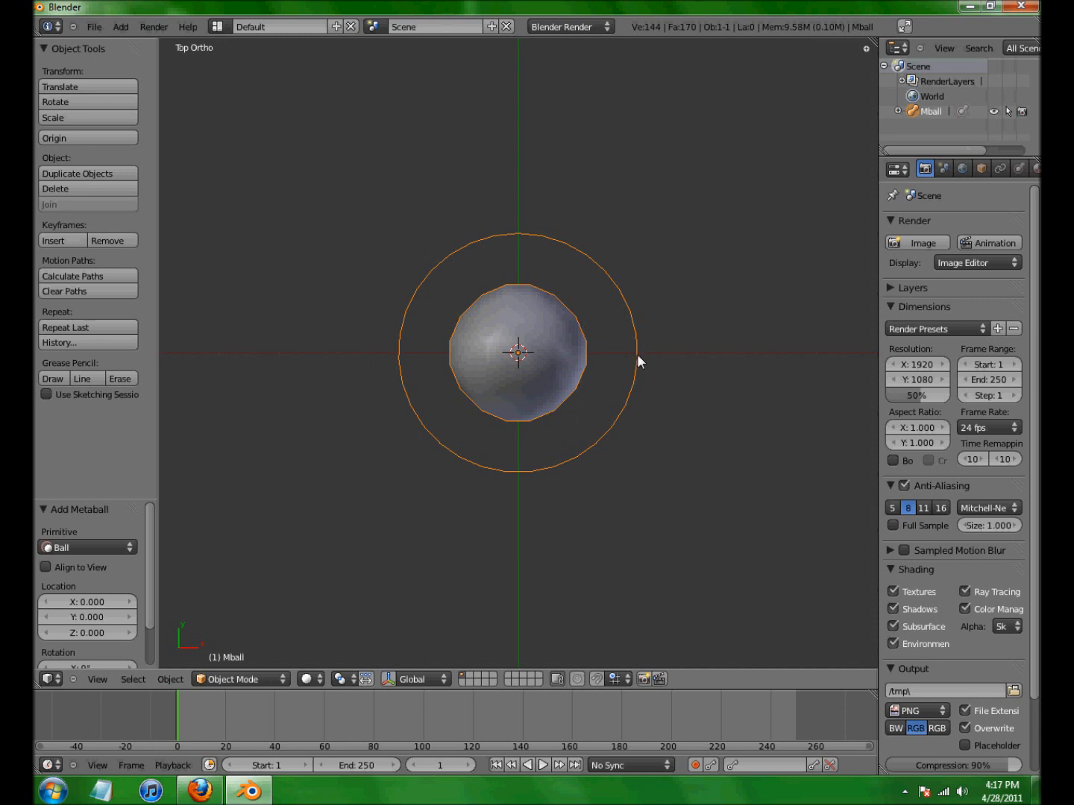
- Try adding a cube metaball overlapping the ball at about X 1.545, Y 0.343, and undo the addition
click(610, 332)
click(120, 28)
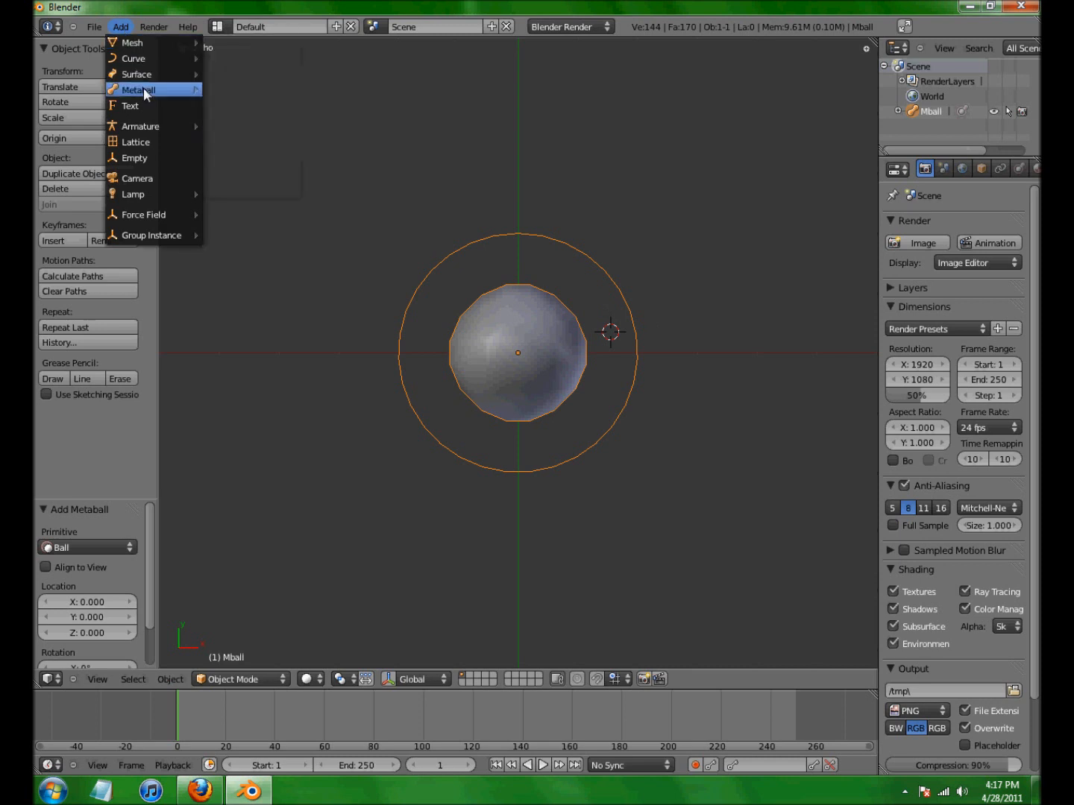
mouse_move(144, 90)
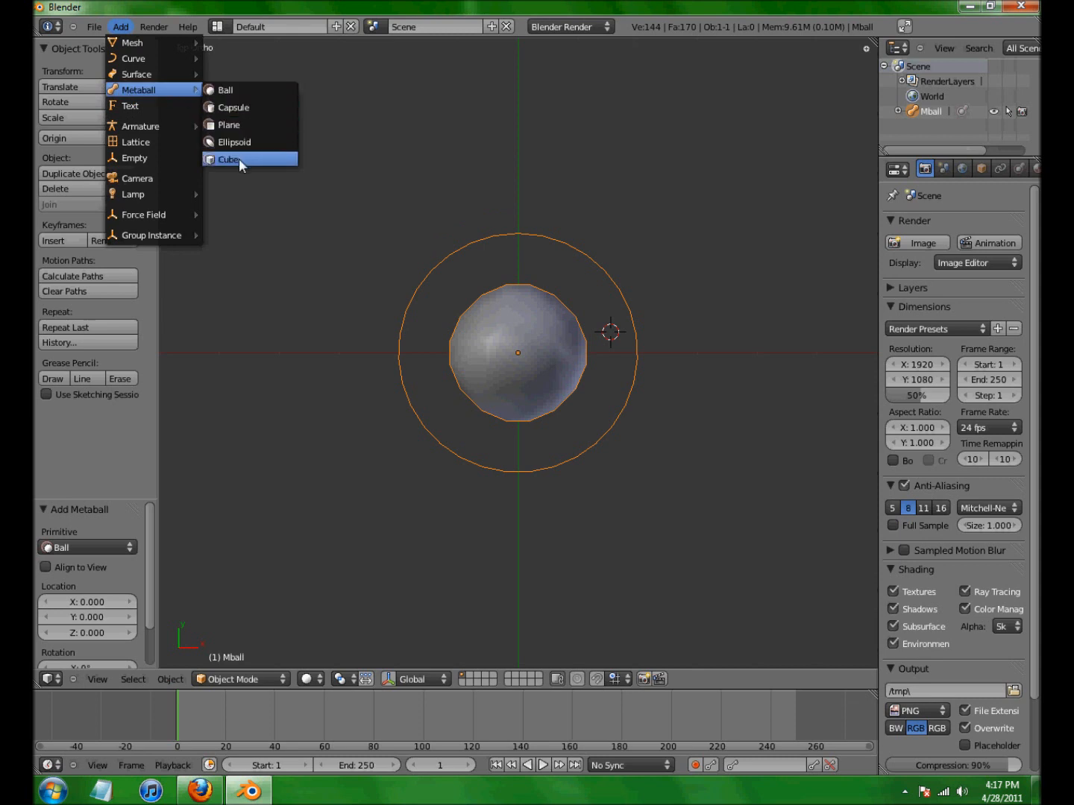
click(238, 158)
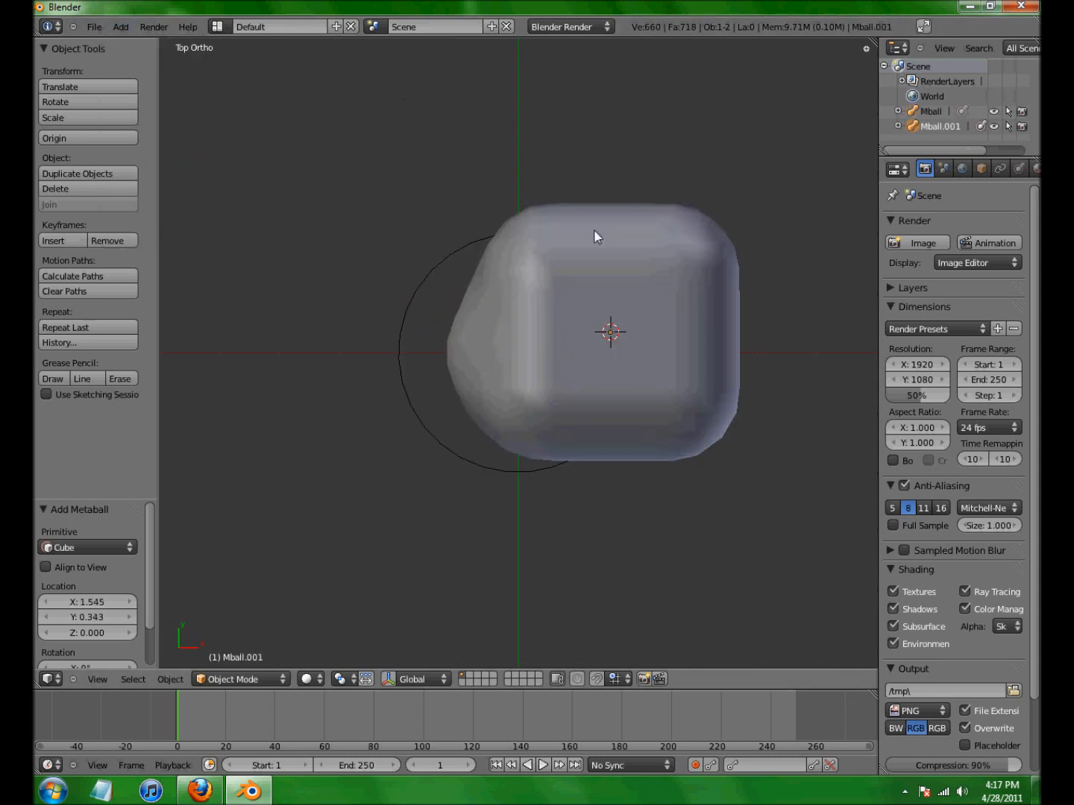
middle_drag(562, 255, 677, 318)
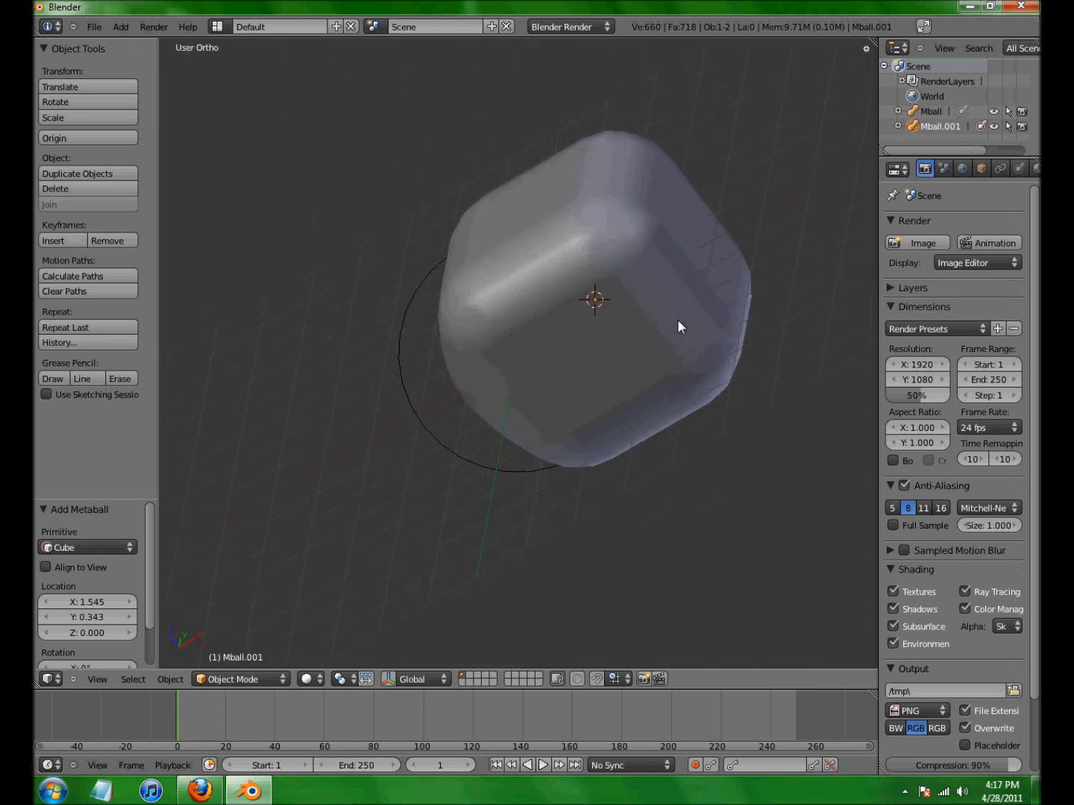
key(ctrl+z)
key(KP_7)
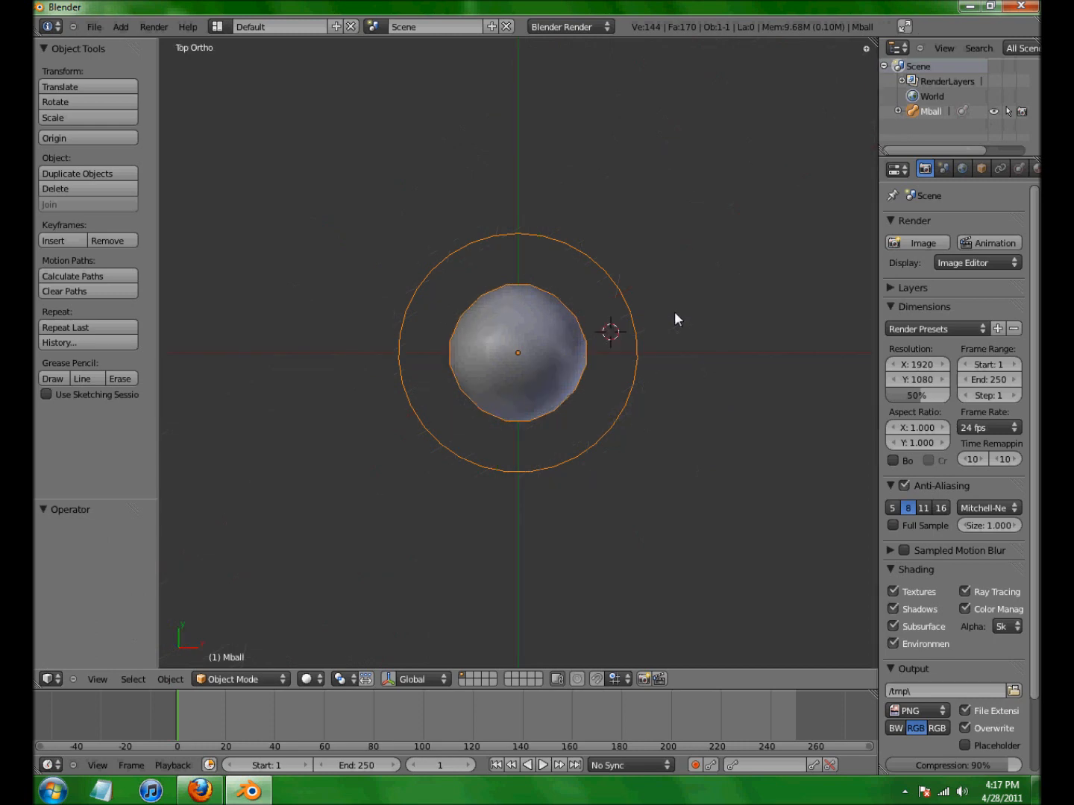
- Add a cube metaball farther from the ball, at about X 3.024, Y -0.251, and inspect how the two shapes blend
click(699, 366)
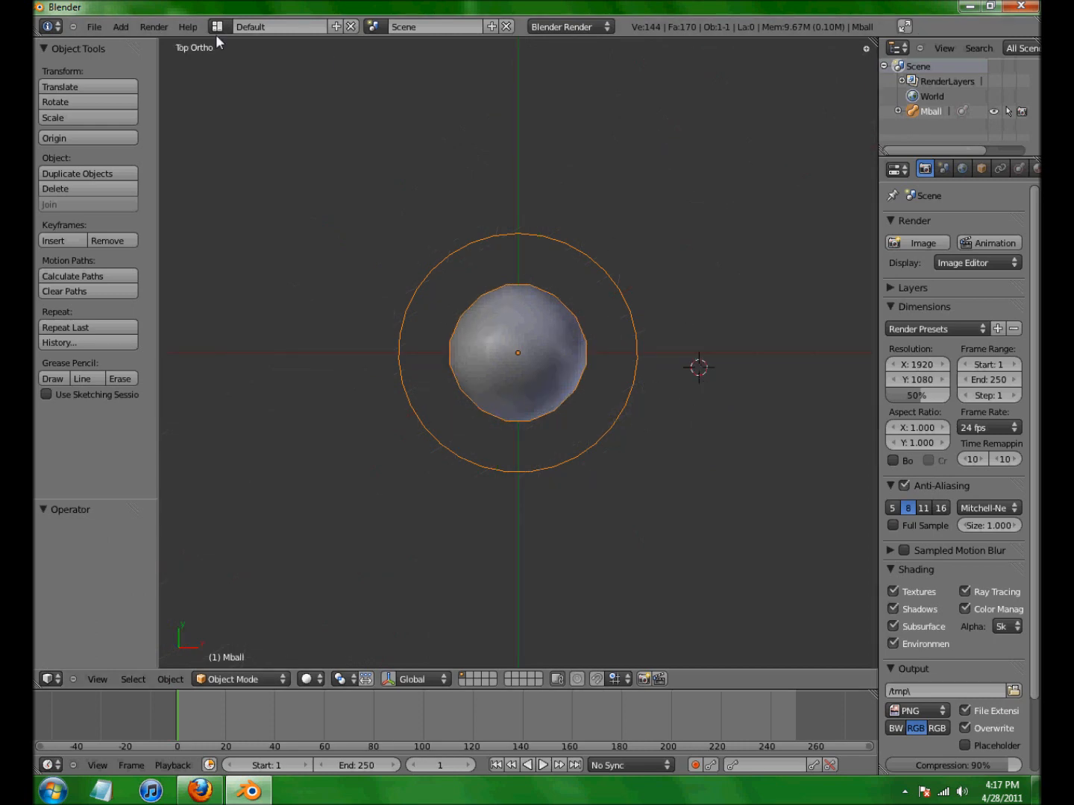
click(120, 27)
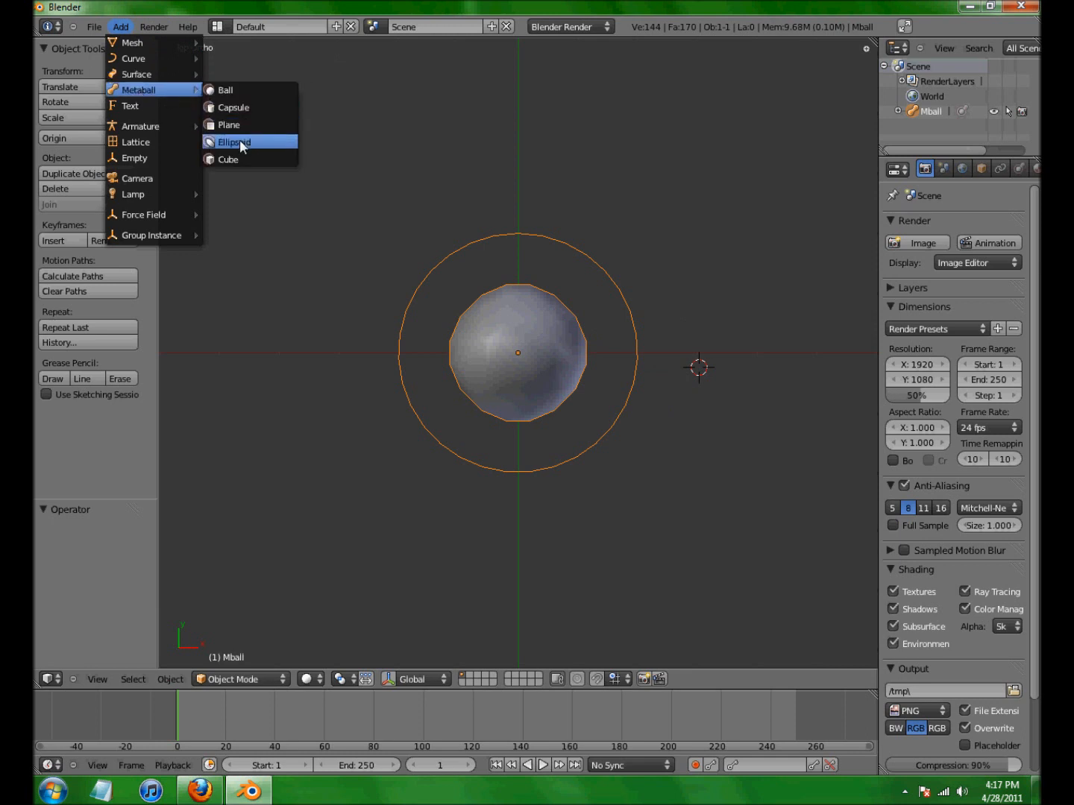
click(239, 159)
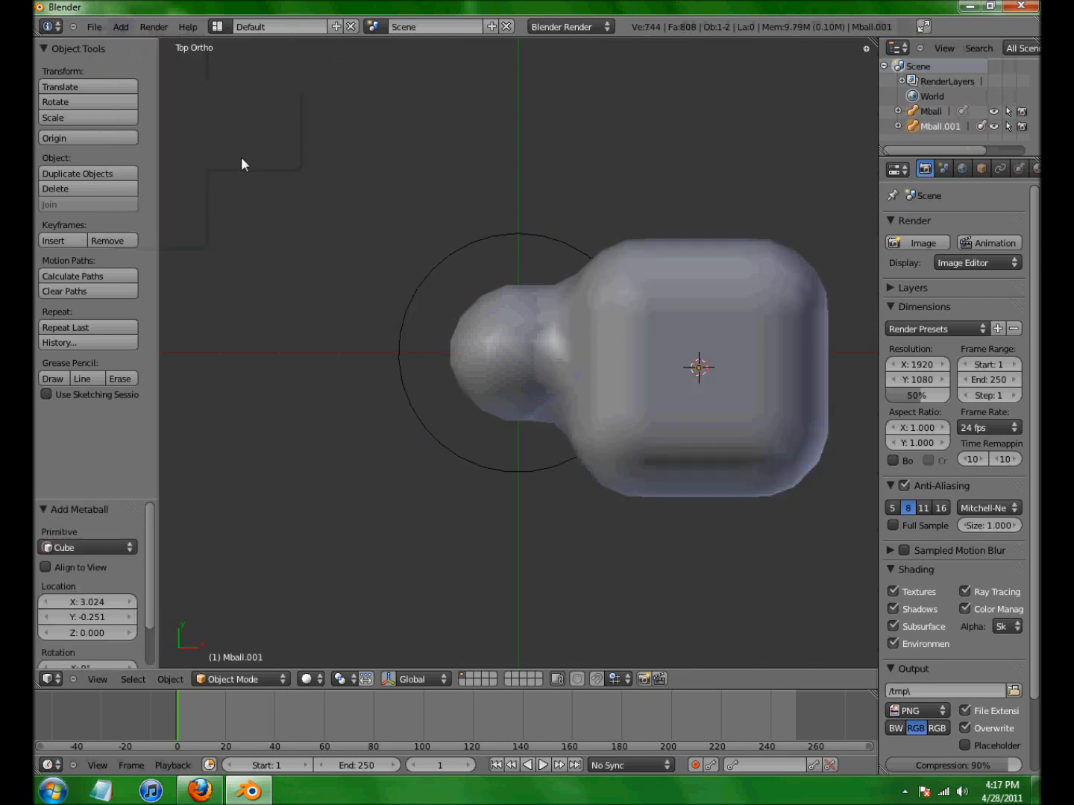
middle_drag(672, 516, 652, 443)
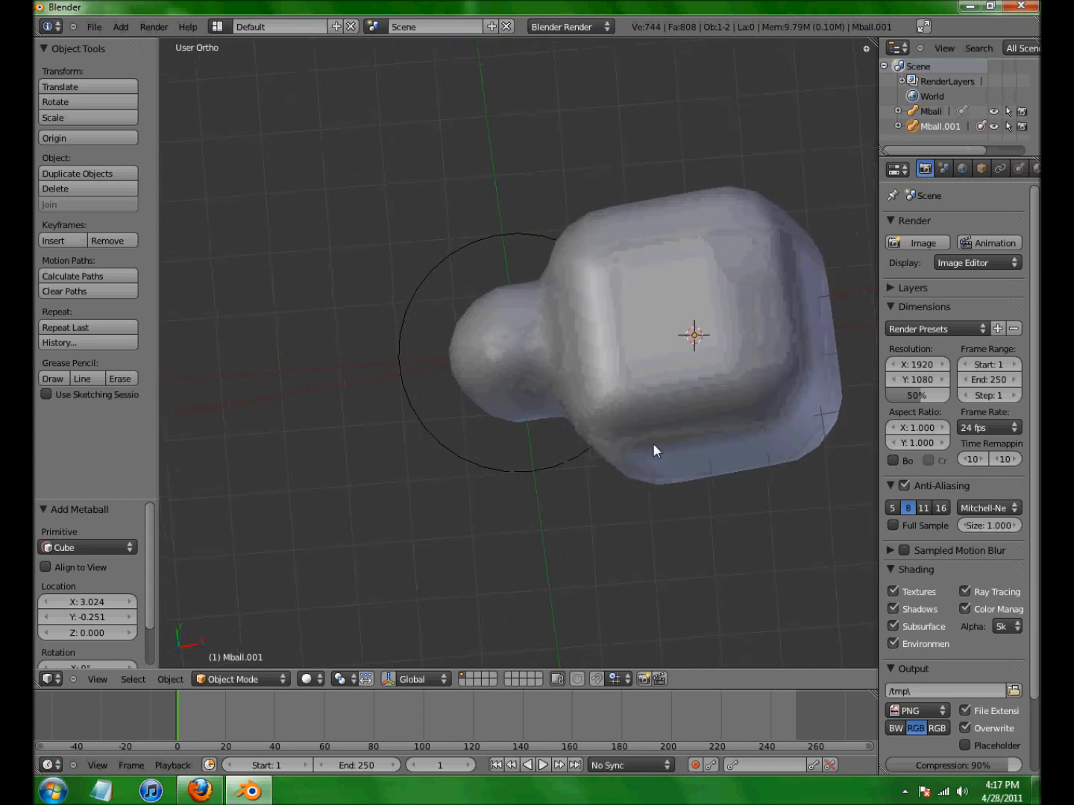
- Delete the original ball metaball at the scene centre
right_click(684, 374)
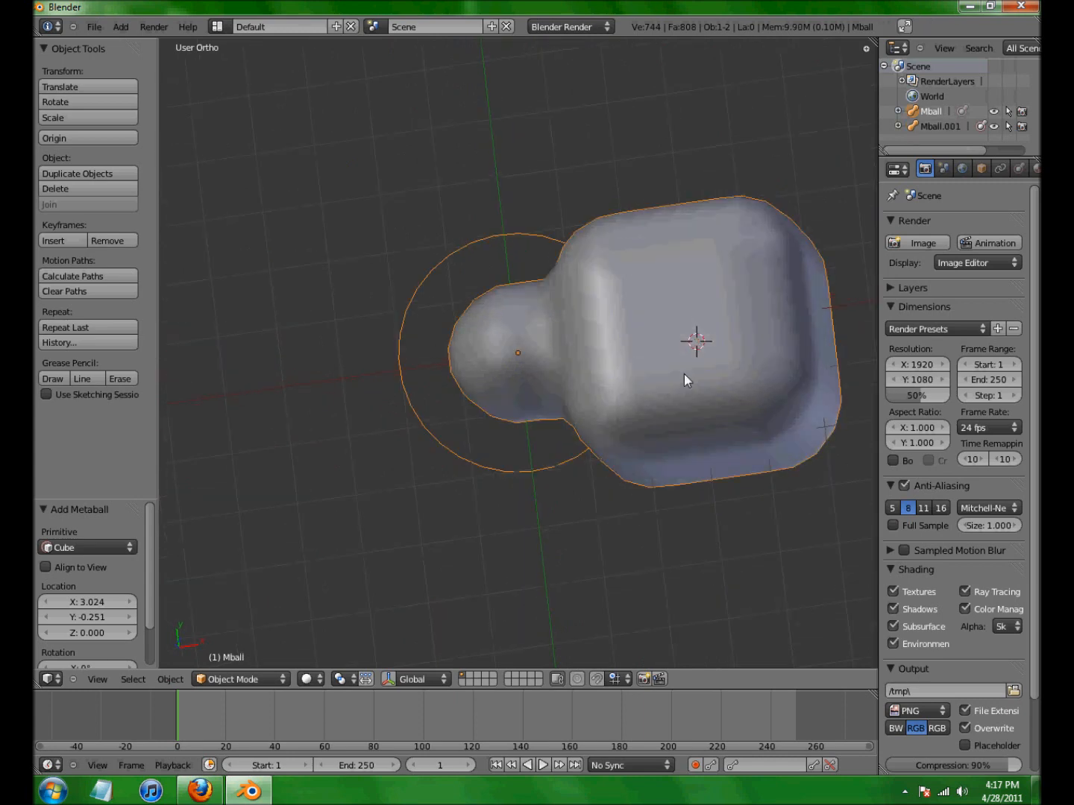
key(x)
click(684, 373)
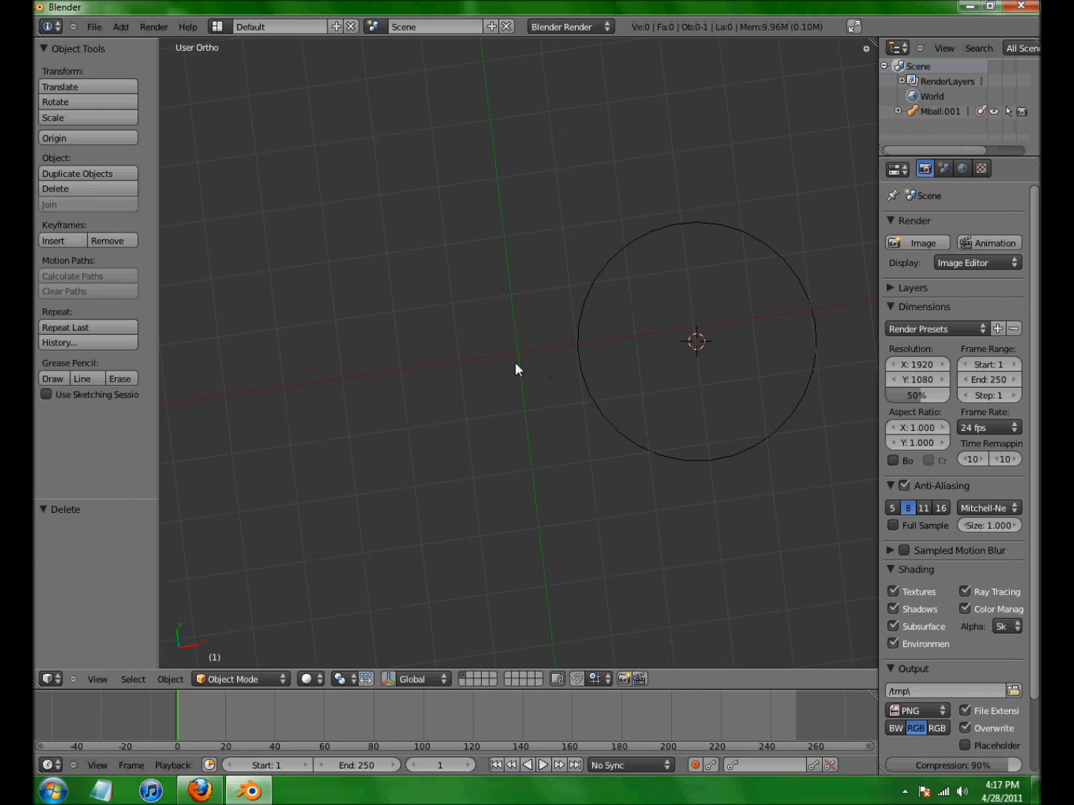
- Place the 3D cursor near the scene centre and snap it to the grid in the top view
click(517, 355)
key(KP_7)
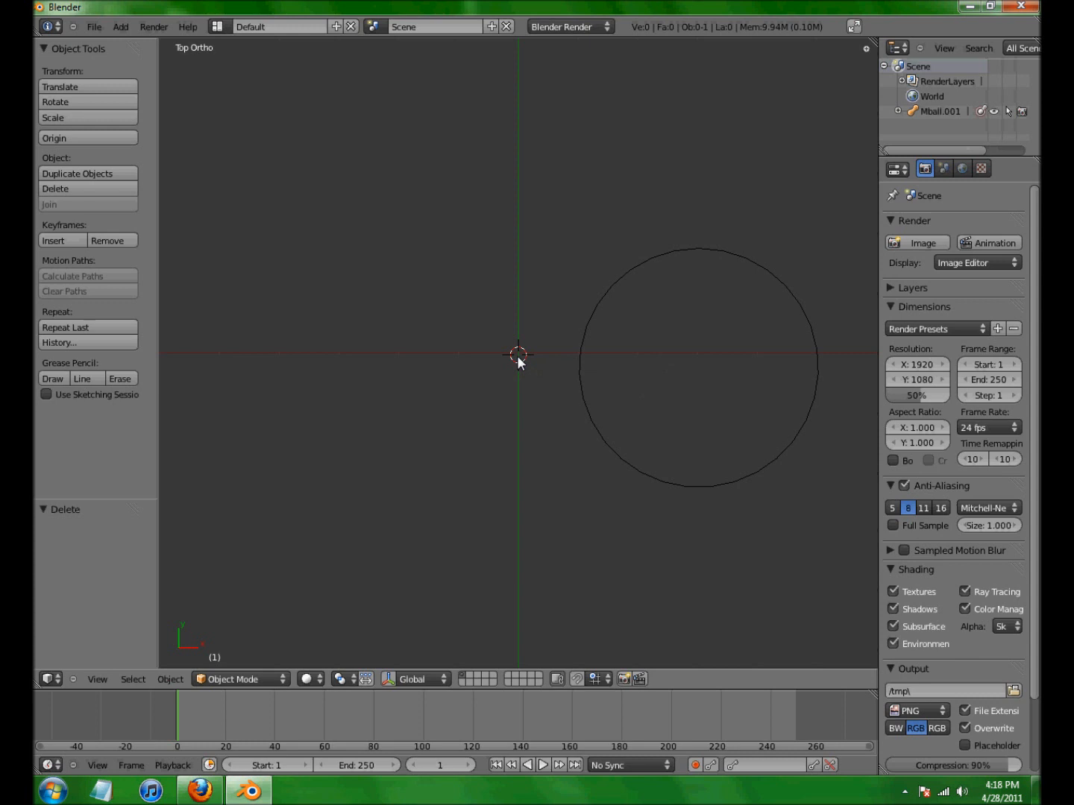
key(shift+s)
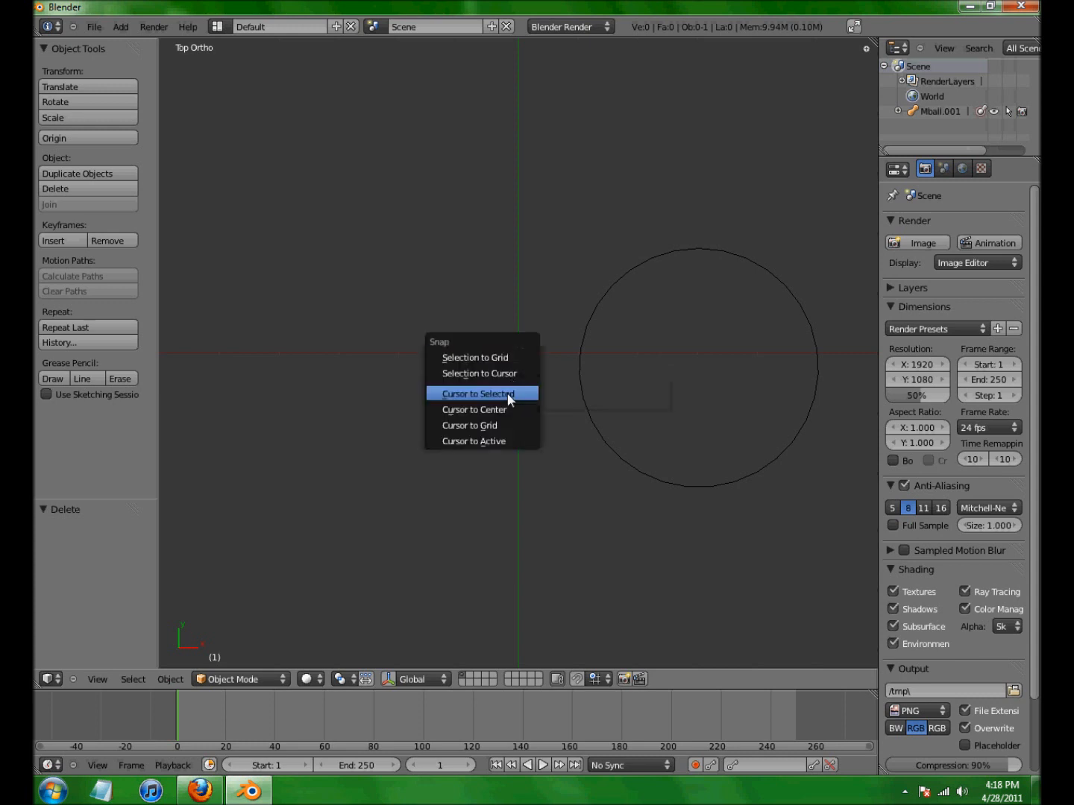
click(512, 427)
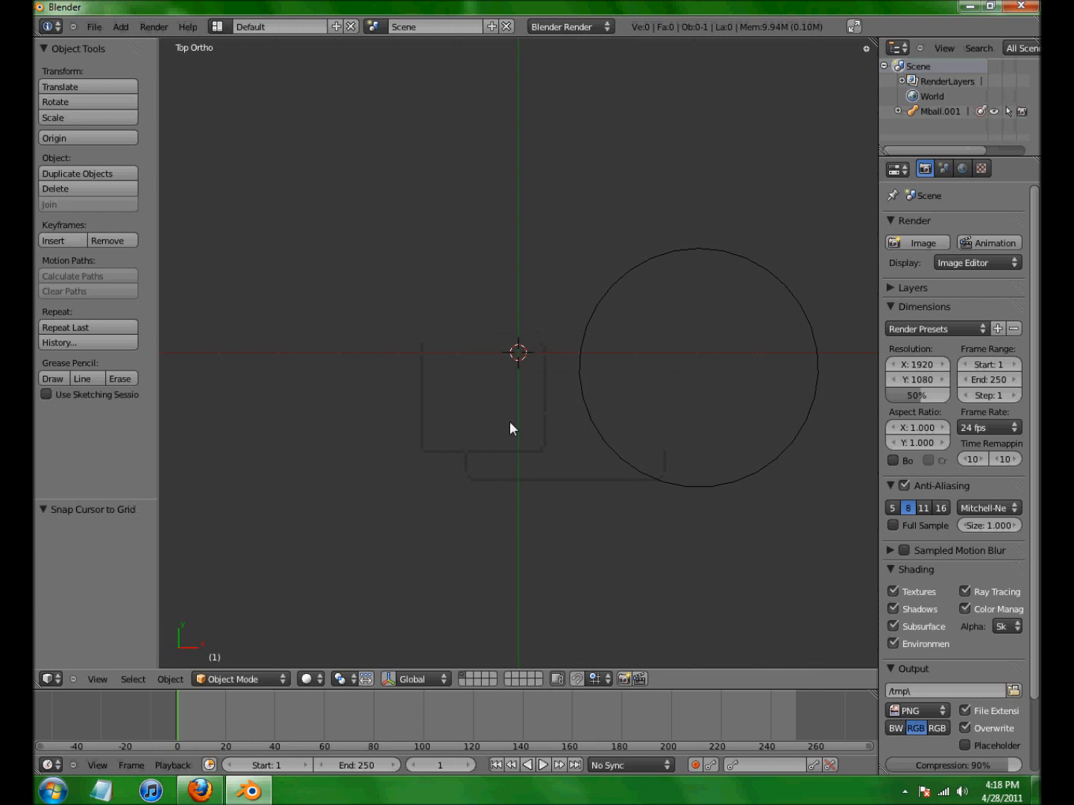
- Add a plane mesh at the 3D cursor
click(121, 26)
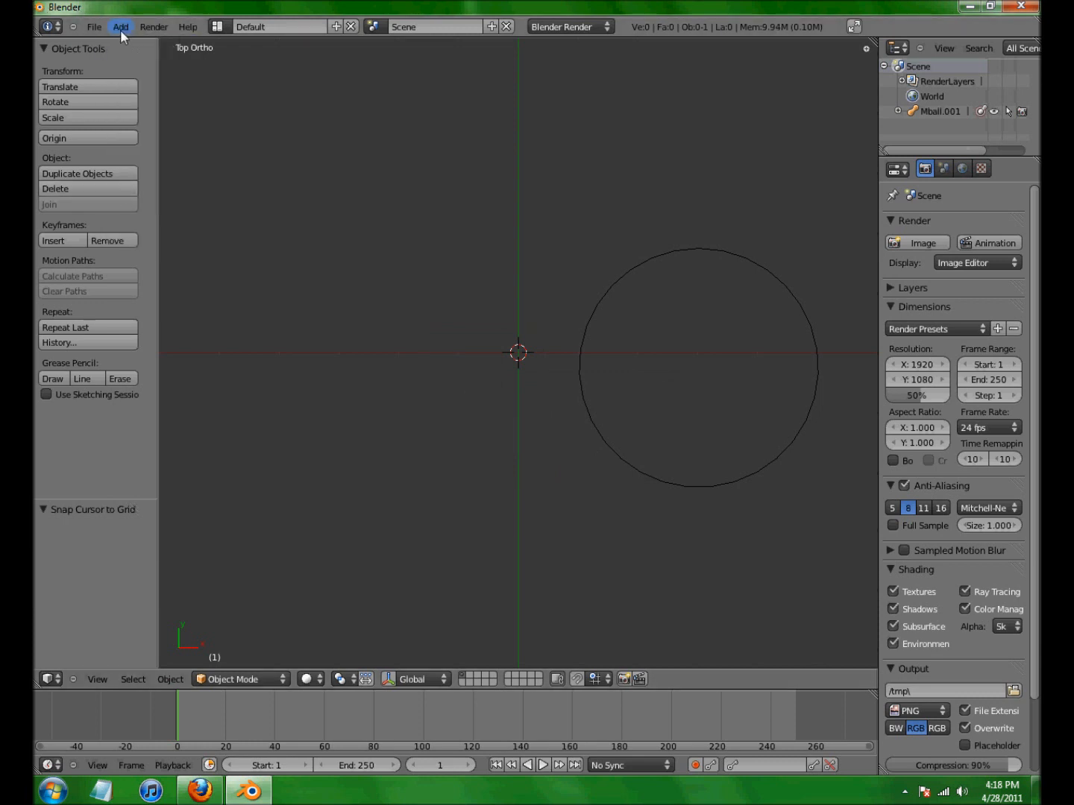
click(118, 28)
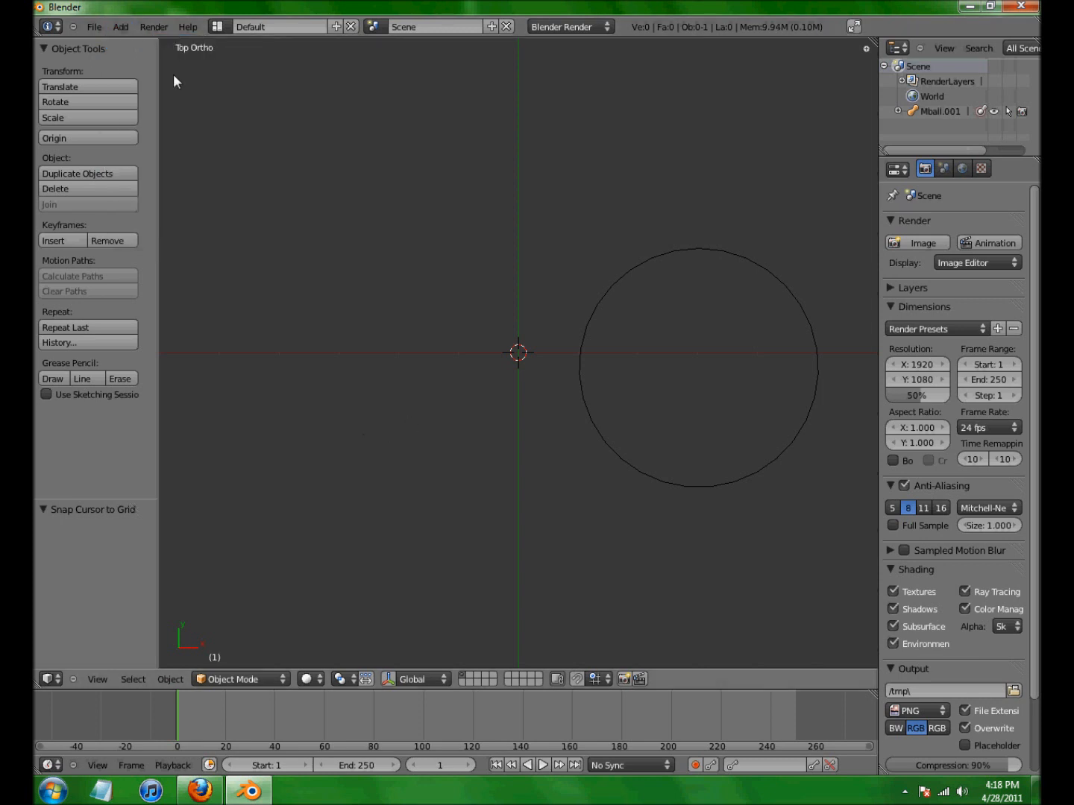
click(121, 27)
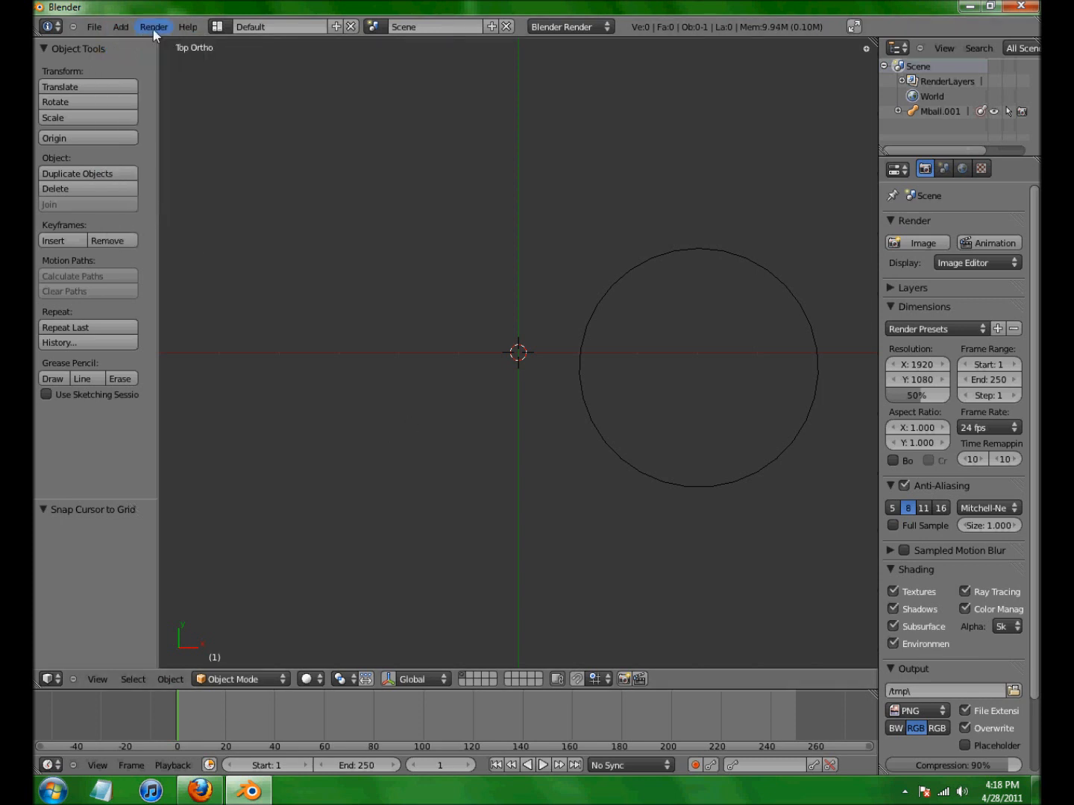
click(120, 26)
mouse_move(132, 42)
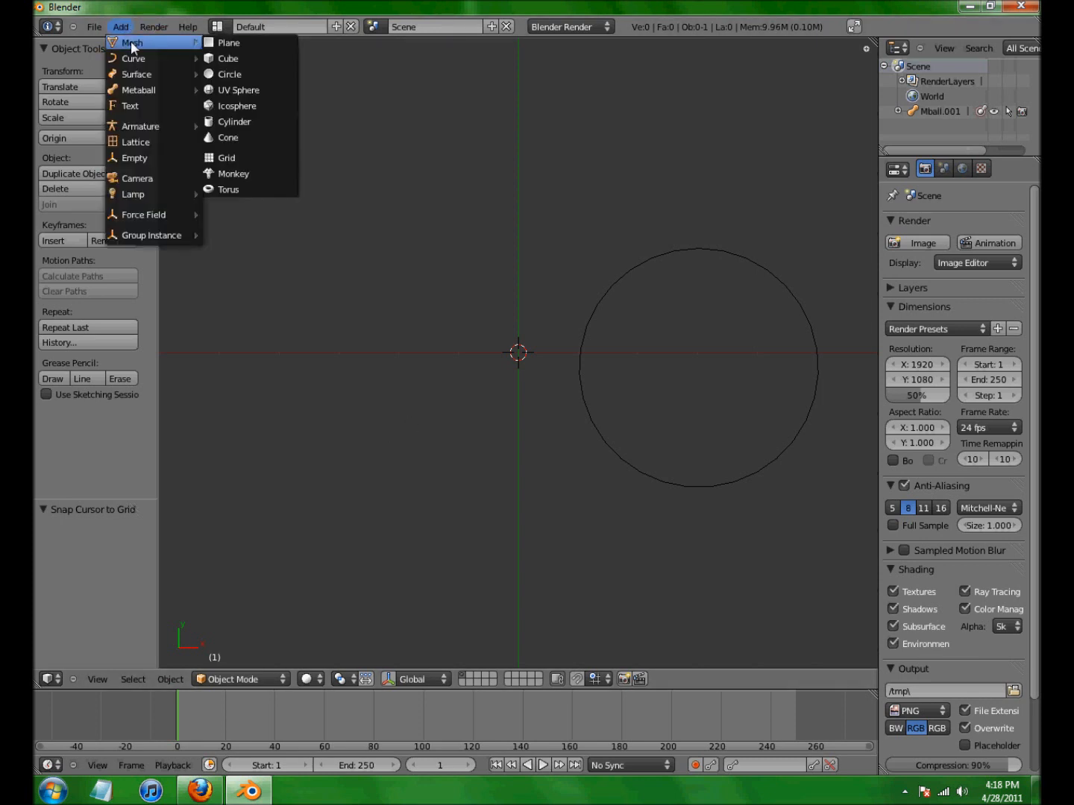
click(239, 41)
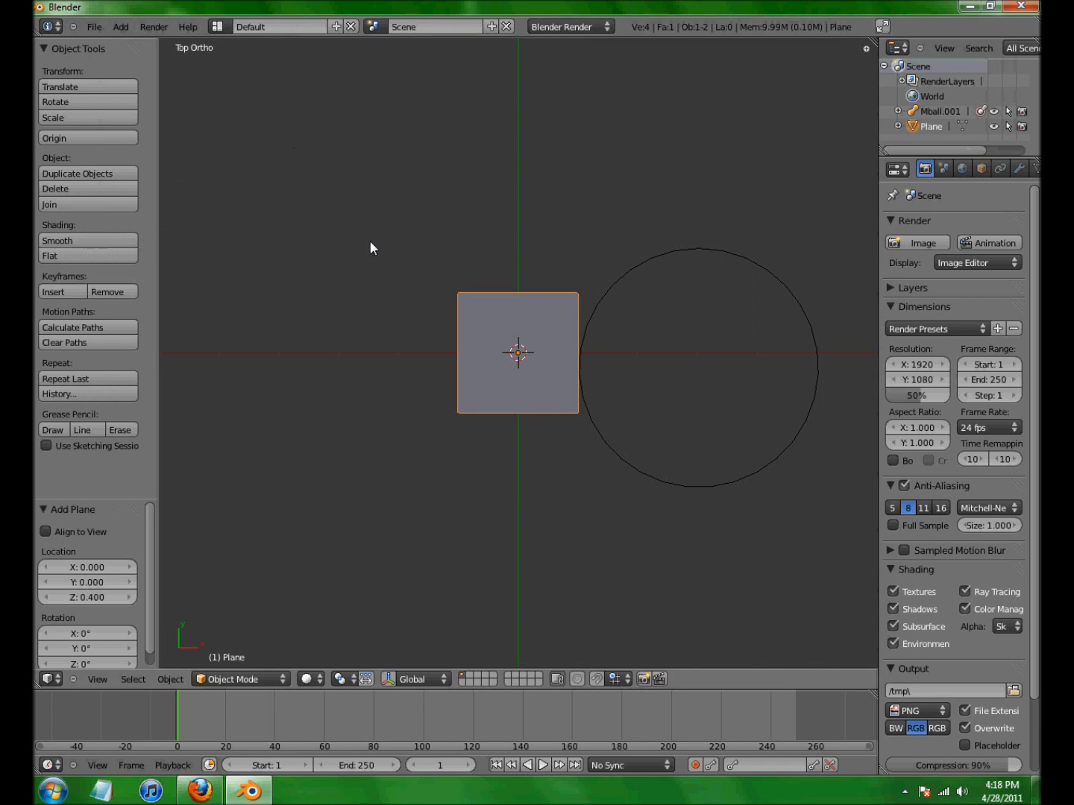
- Scale the plane uniformly by a factor of 5
key(s)
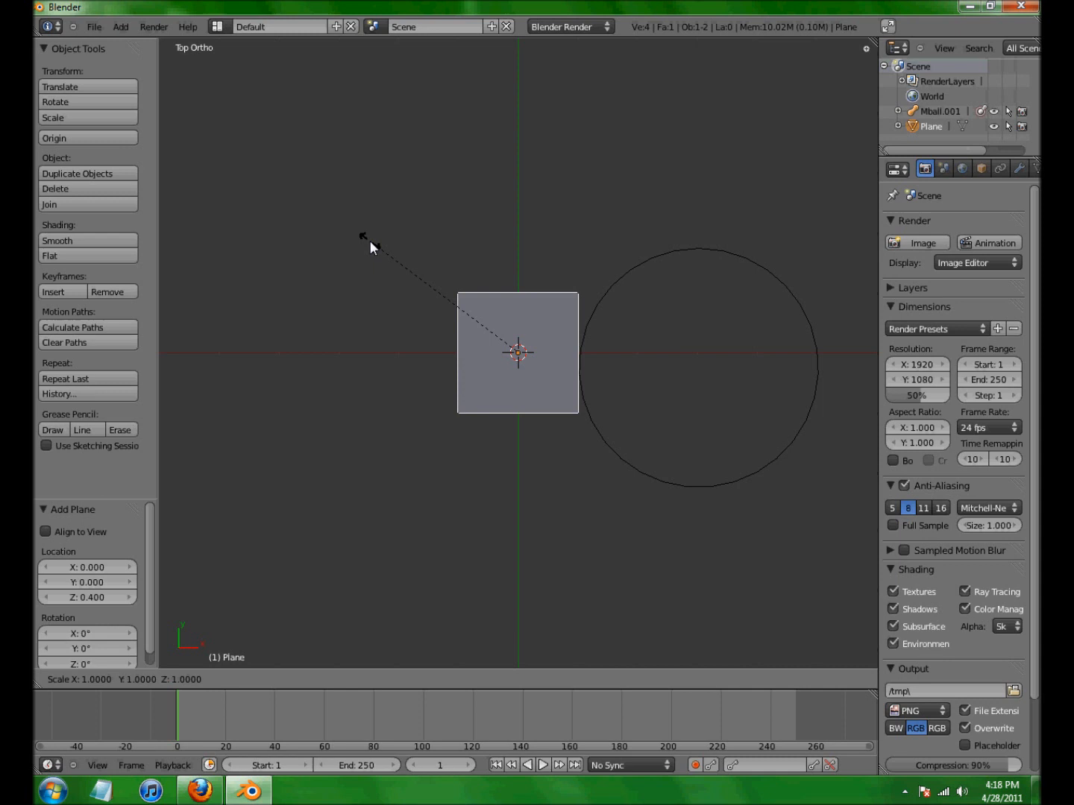
key(5)
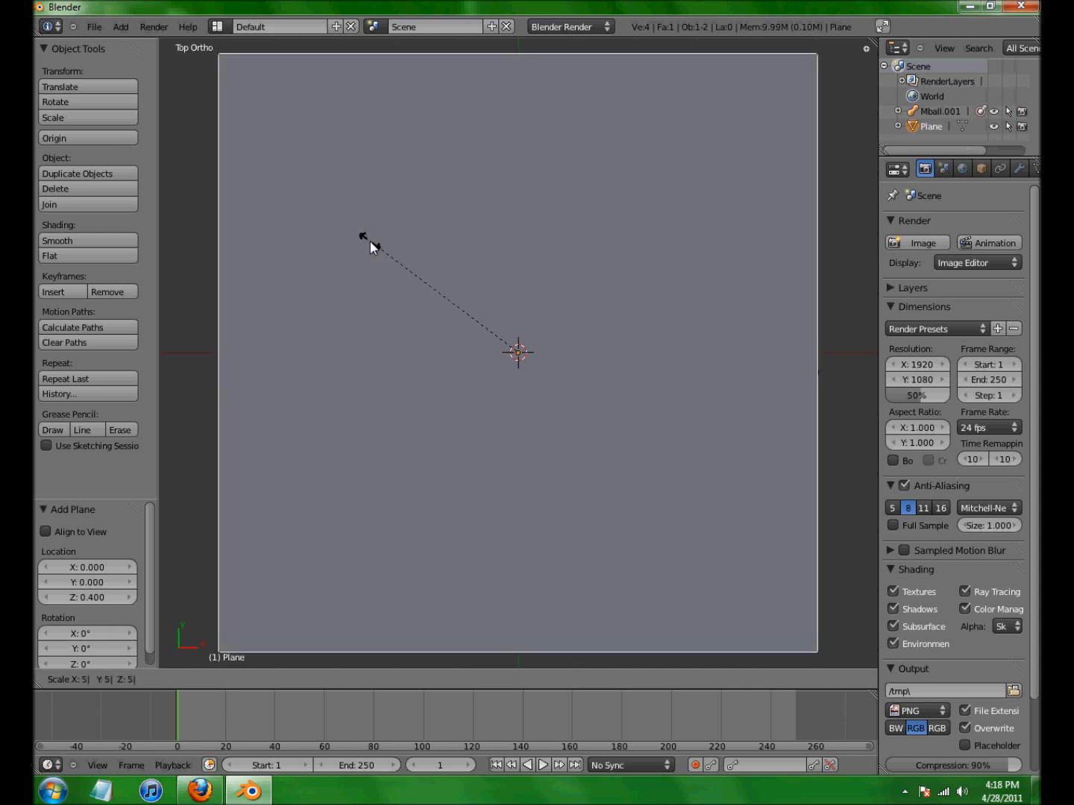
key(Return)
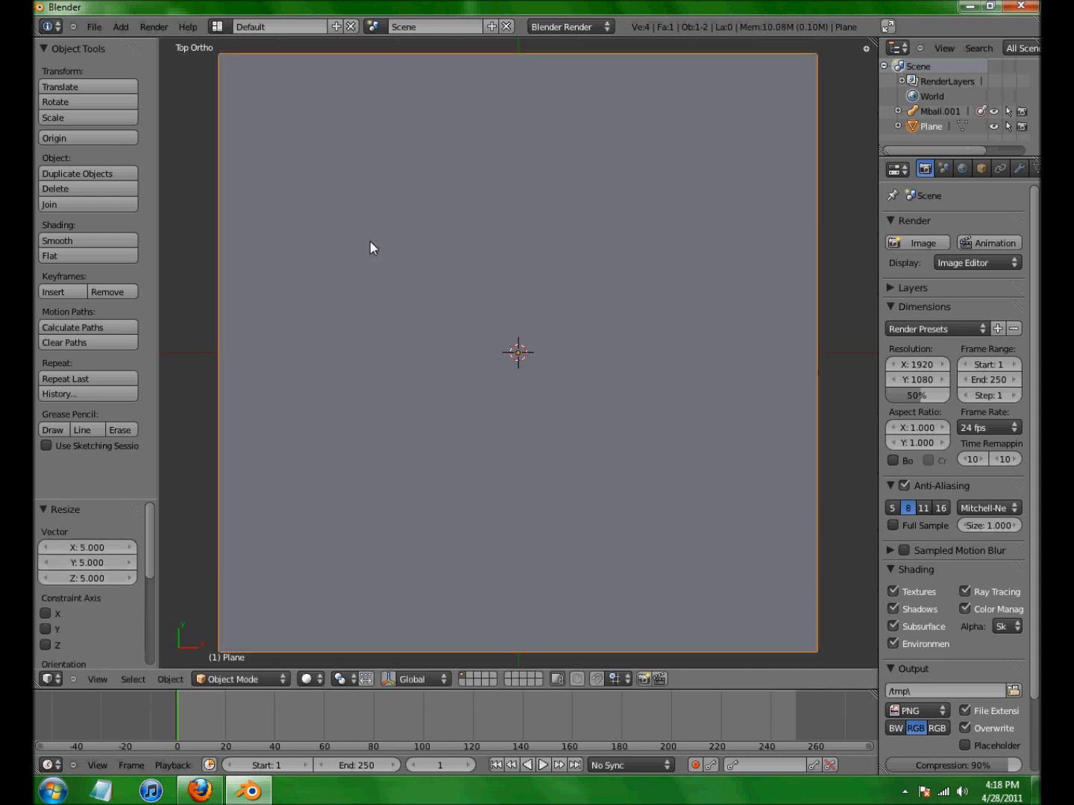
- Add a cube mesh at the 3D cursor in the middle of the scaled plane
key(s)
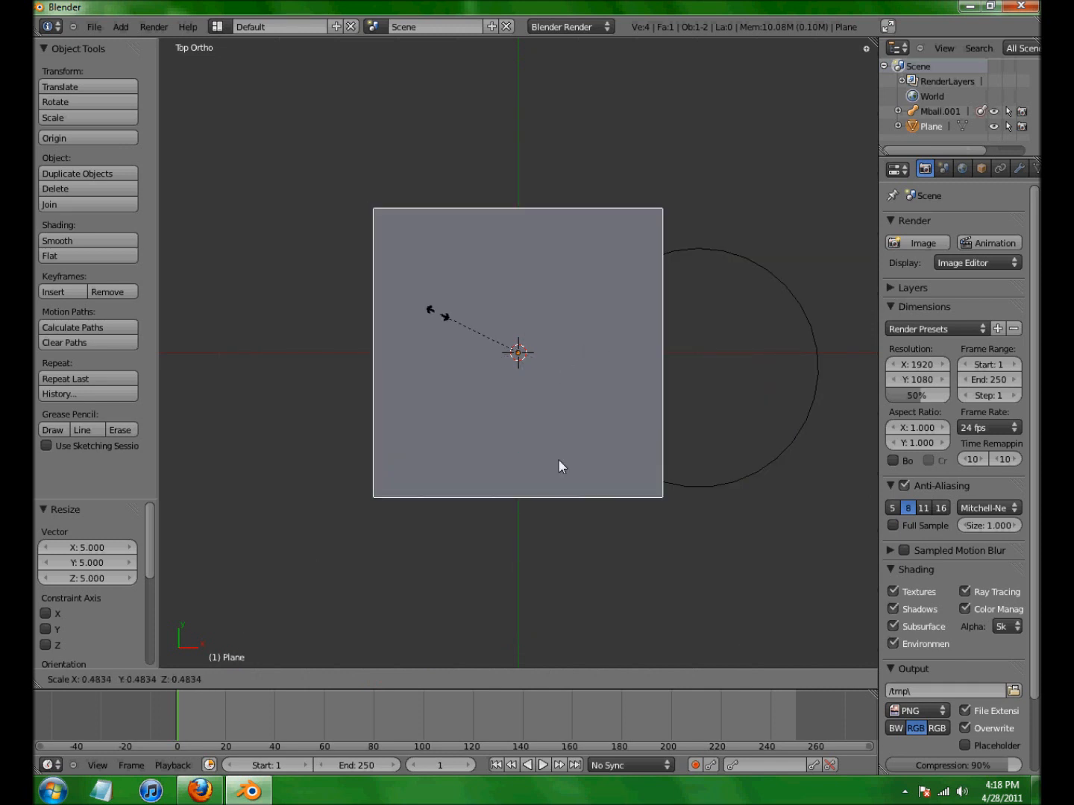
key(Escape)
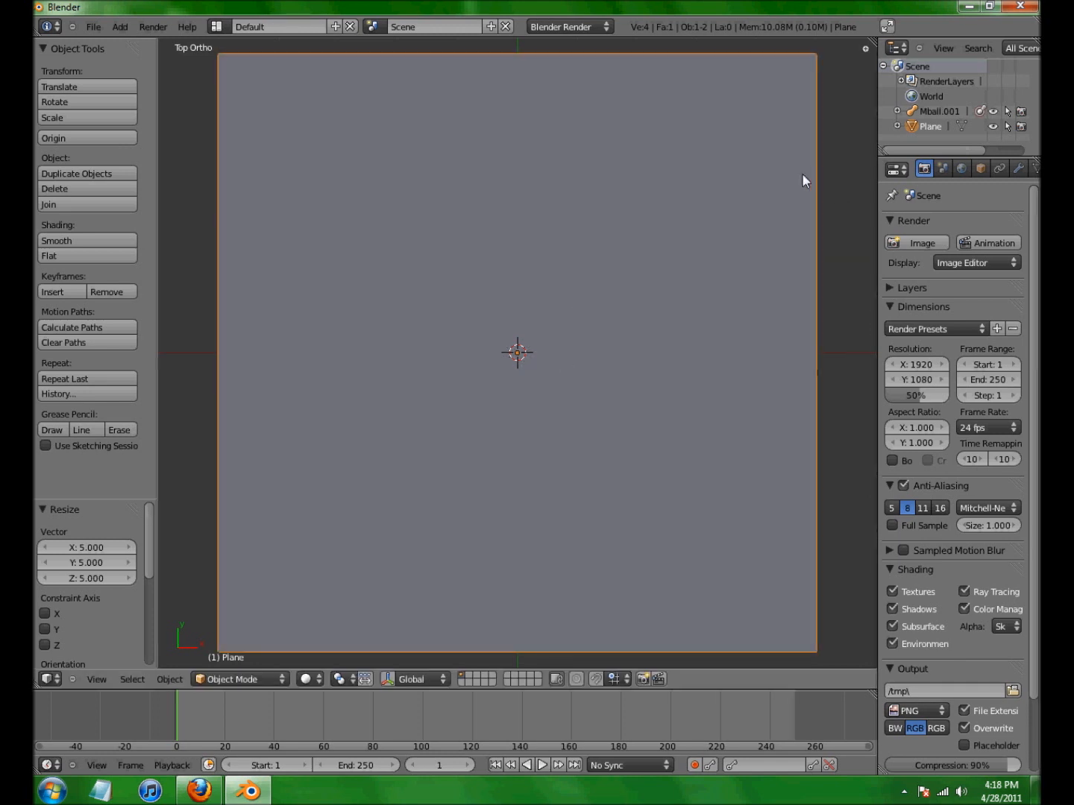
scroll(749, 212, down, 2)
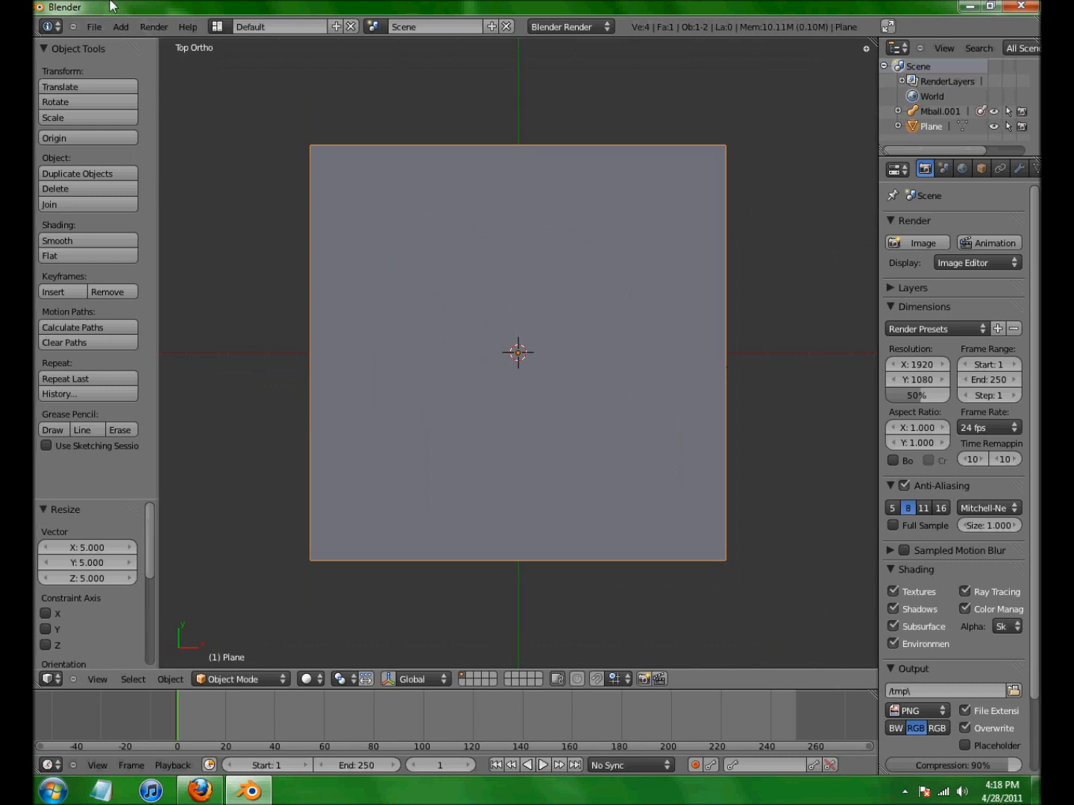
click(127, 25)
mouse_move(157, 43)
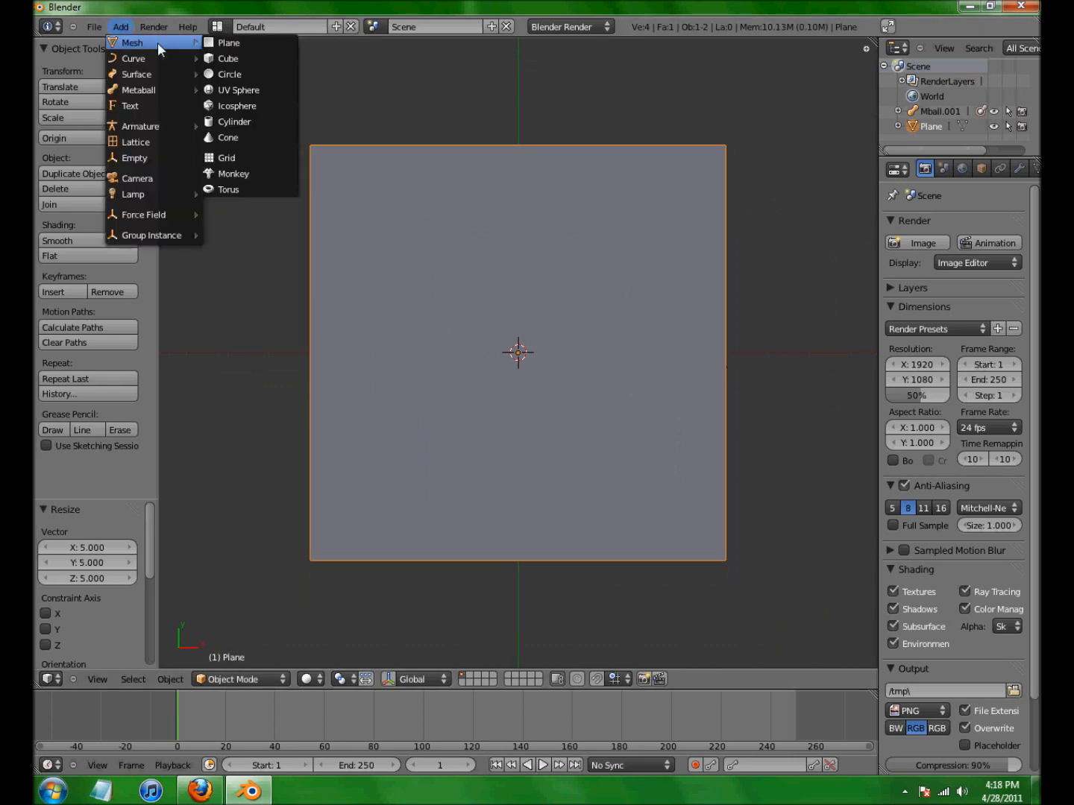
click(239, 59)
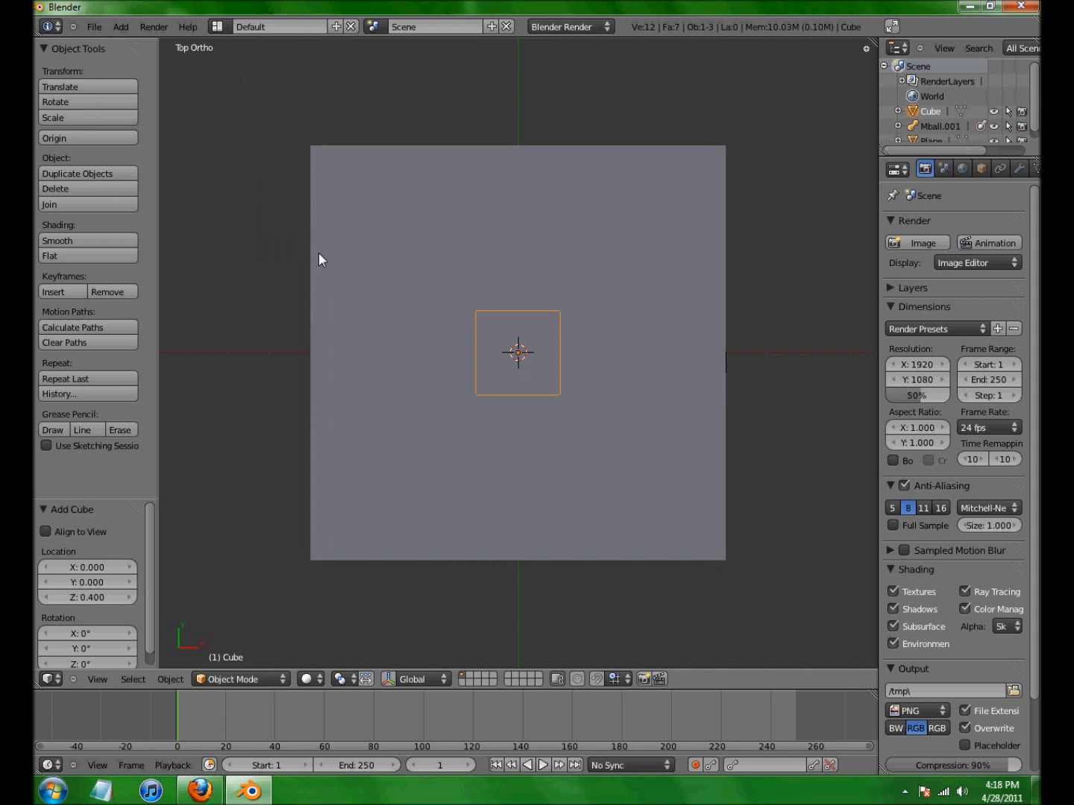
- Move the cube 1 unit along the global Z axis and show it in the front view
key(g)
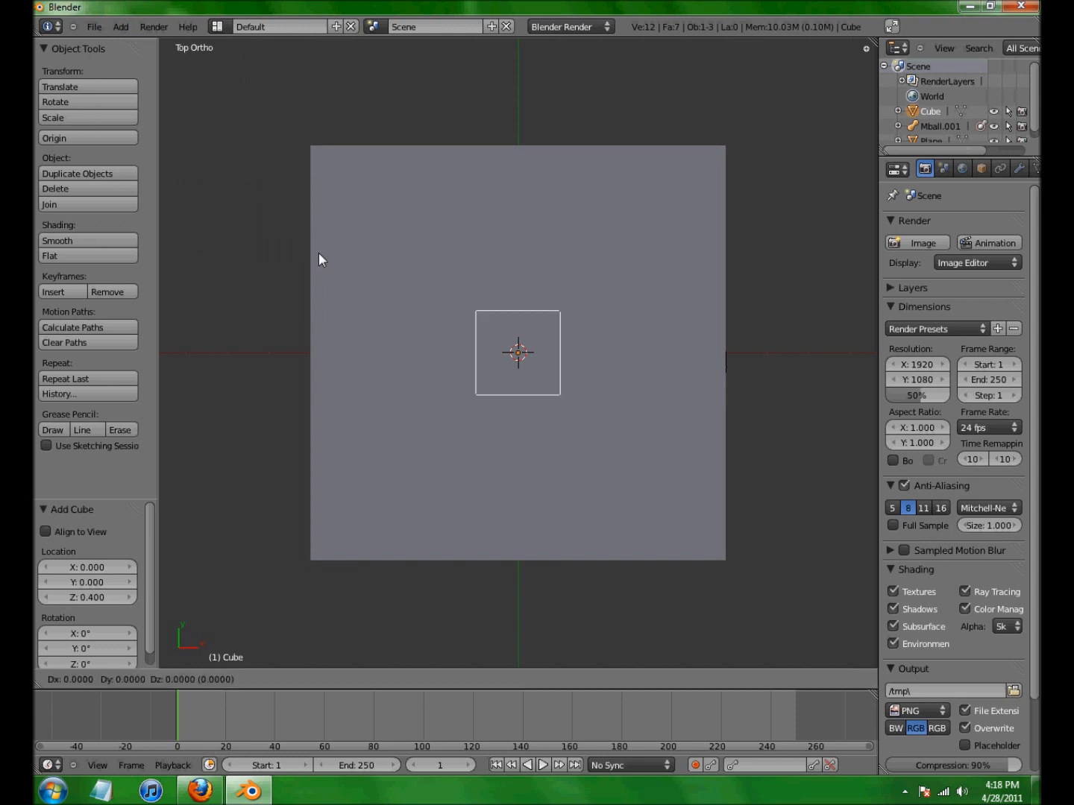
key(z)
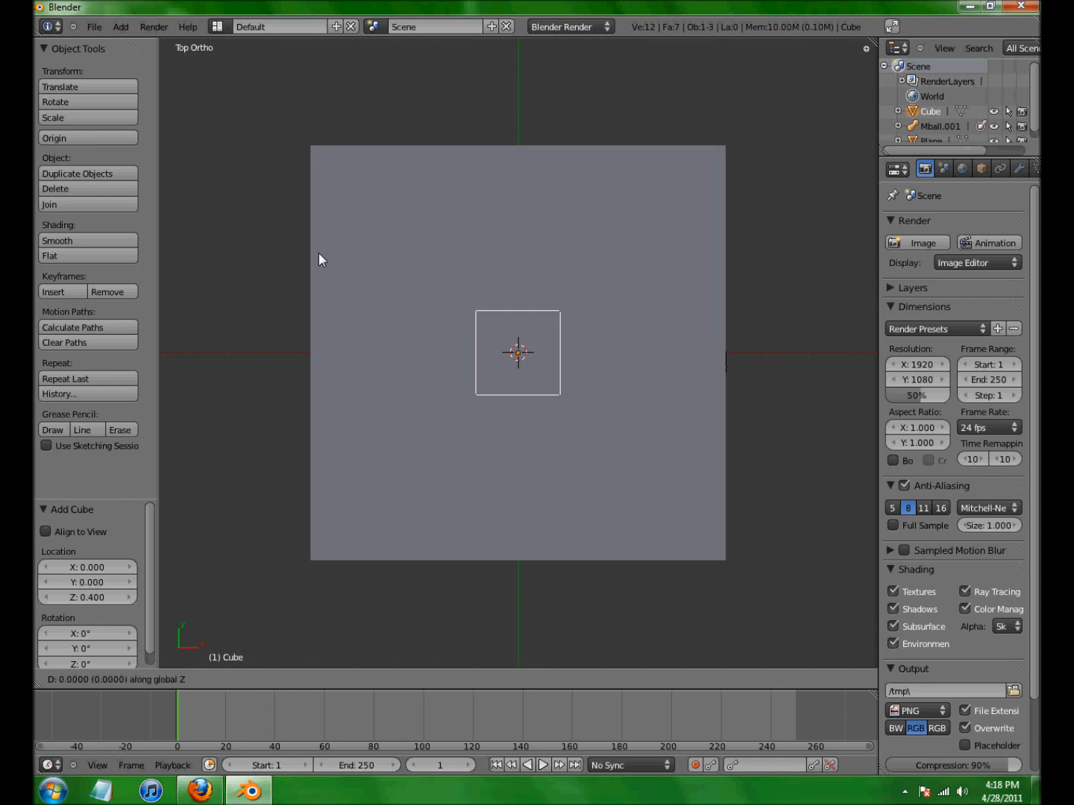
text(1)
key(Return)
middle_drag(560, 507, 322, 316)
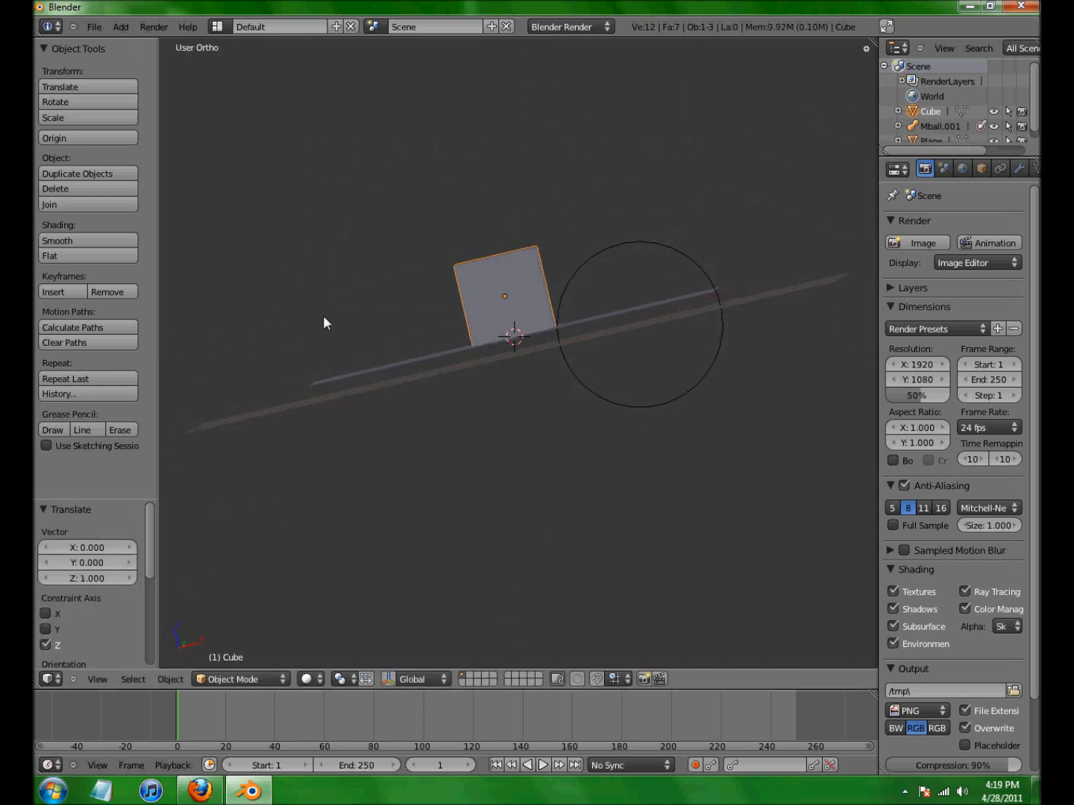
key(KP_1)
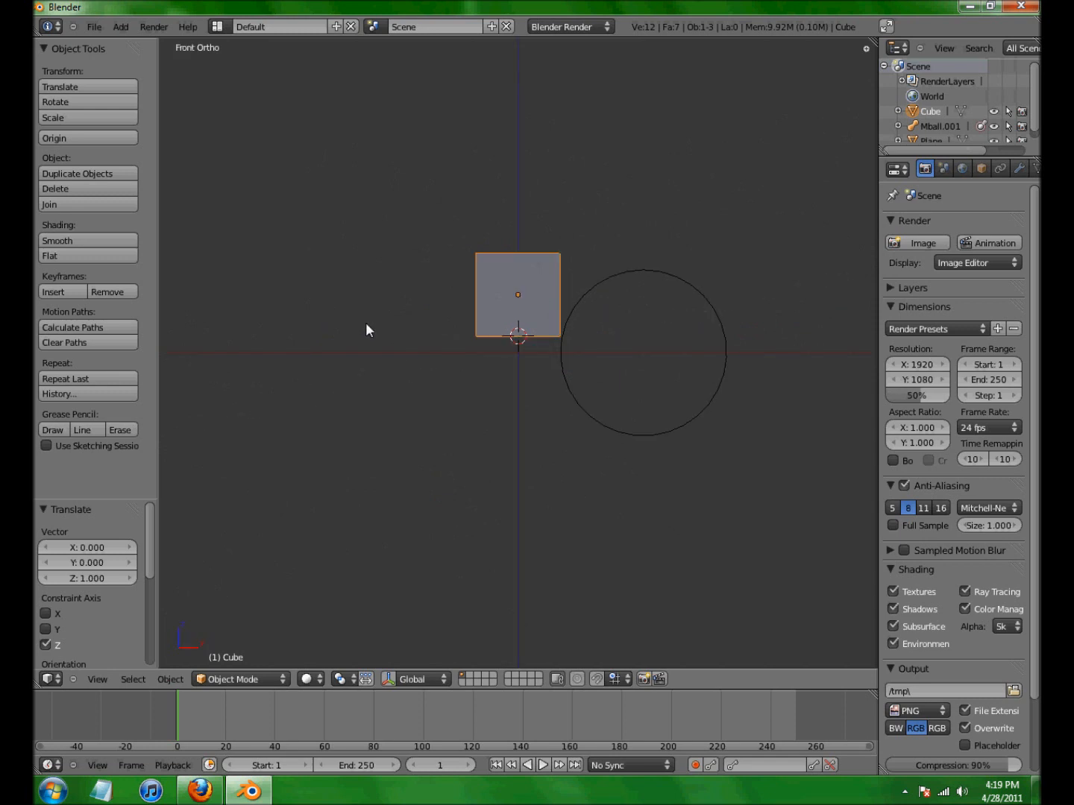
key(g)
key(z)
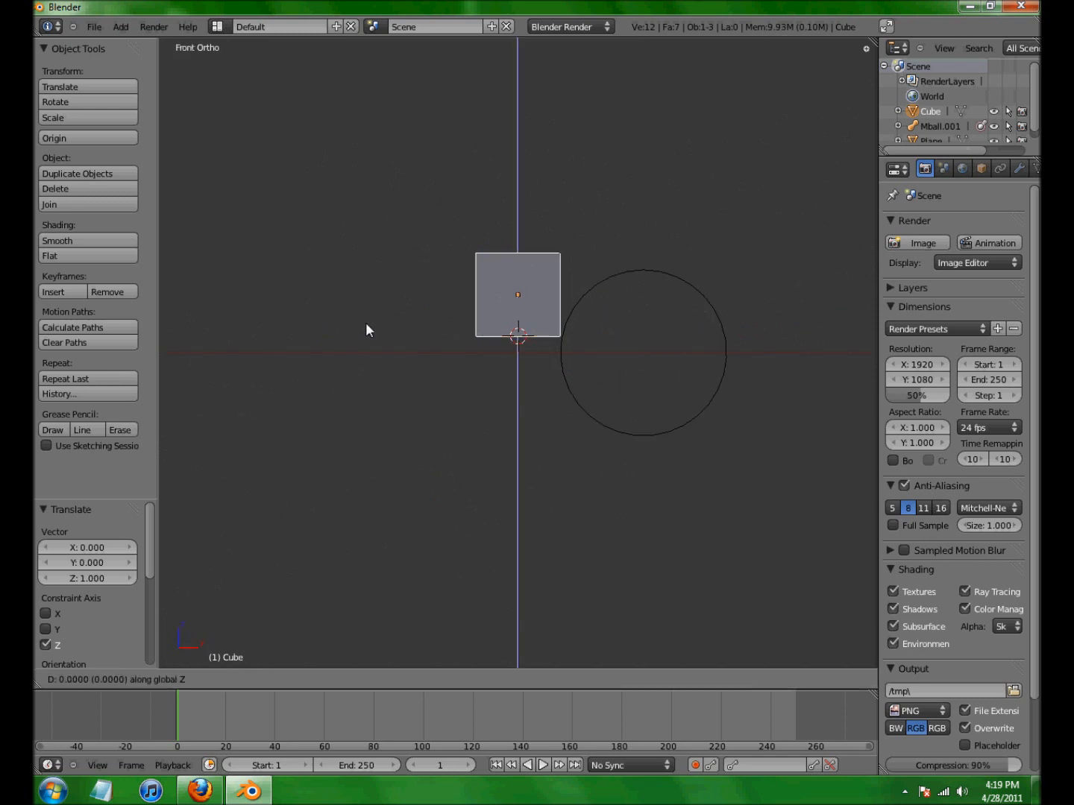
key(1)
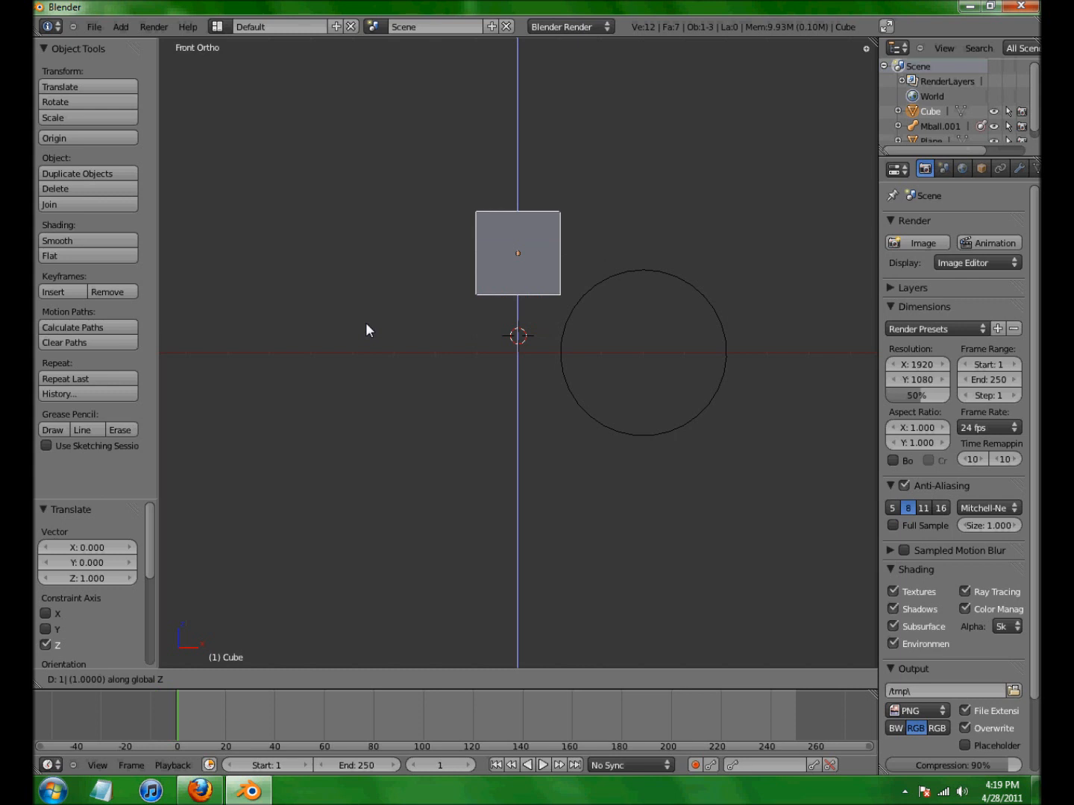
key(Escape)
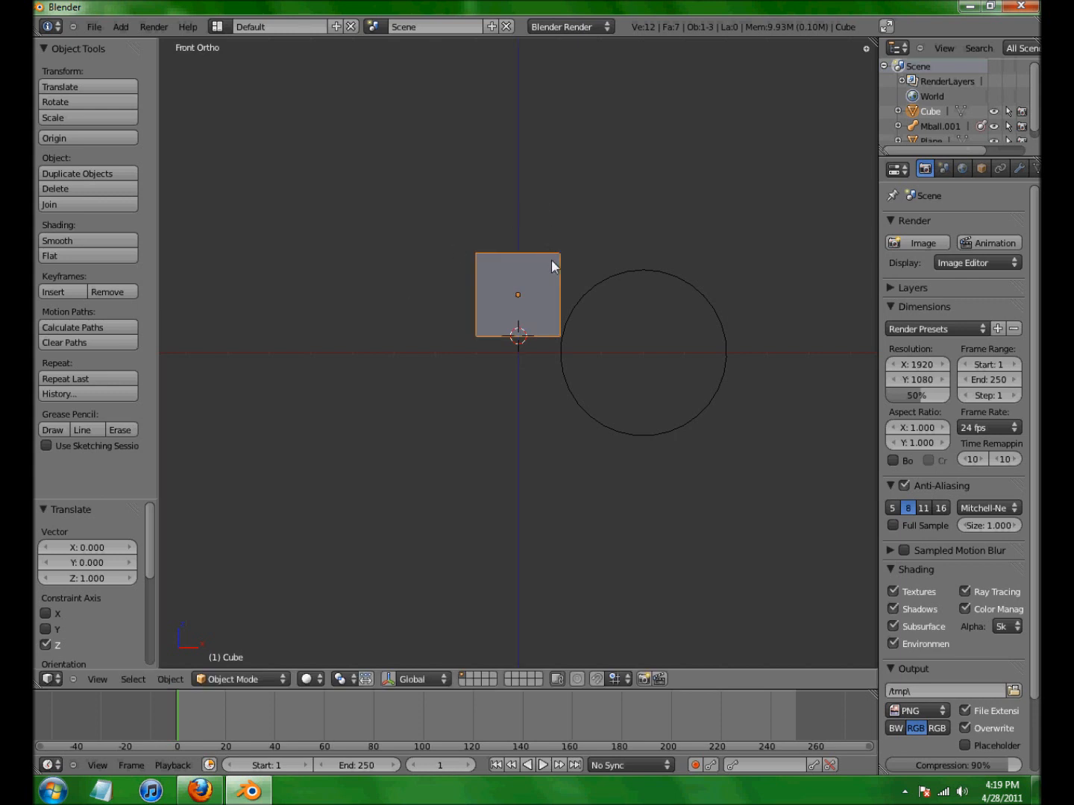
- Move the cube another 3 units up along the global Z axis
key(g)
key(z)
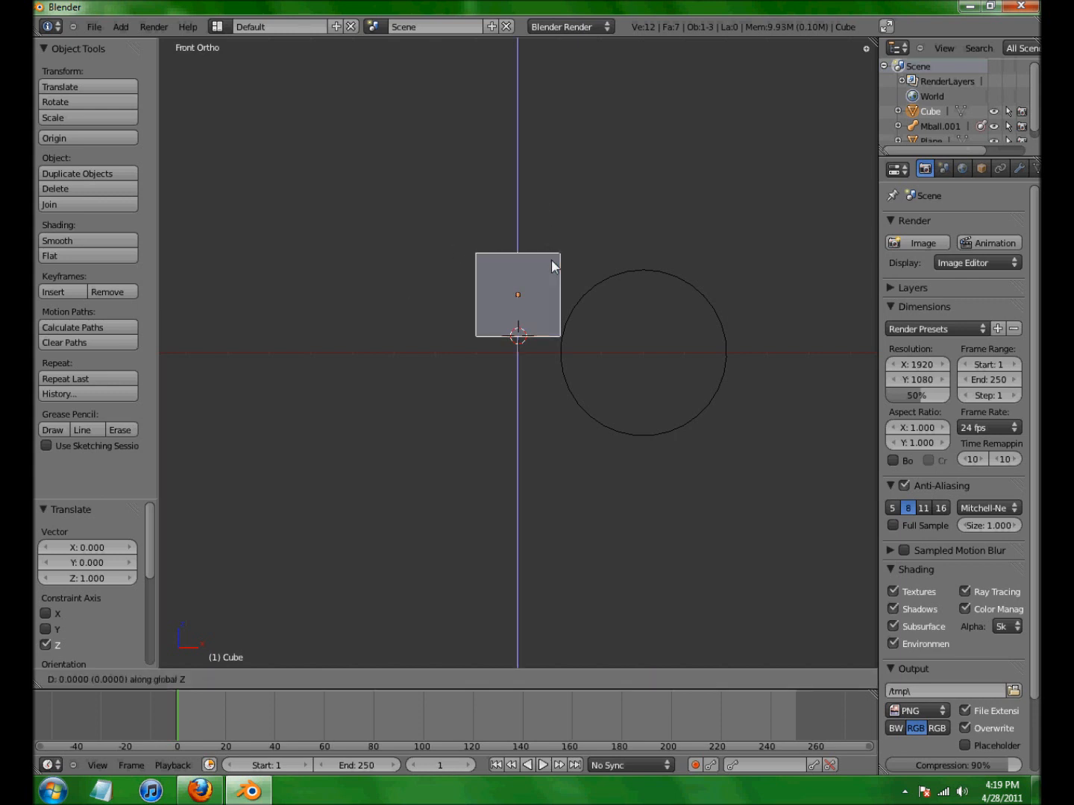
key(3)
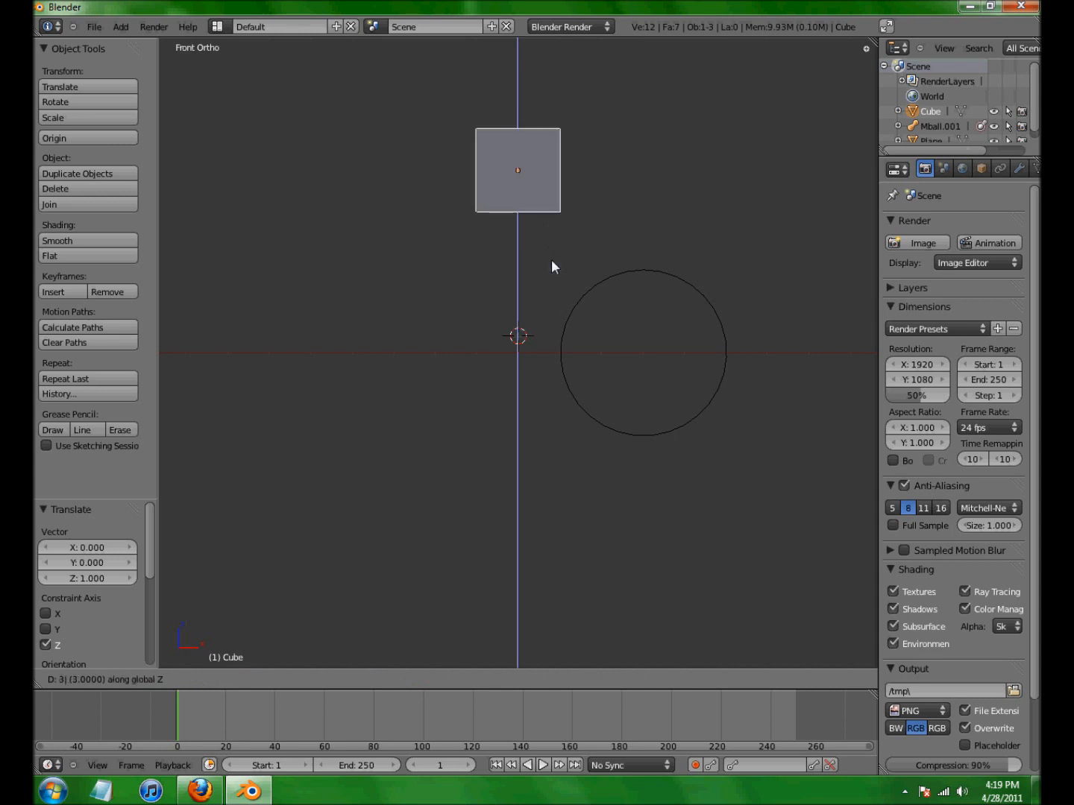
key(Return)
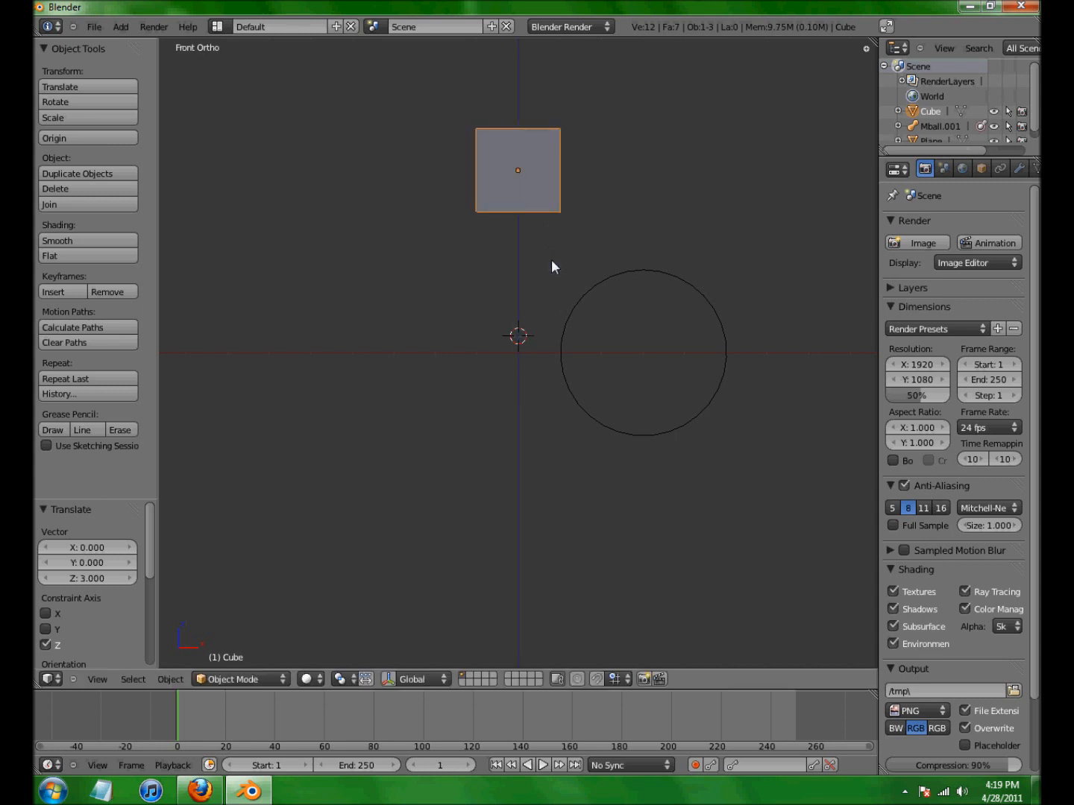
- Move the cube -2 units along the global X axis
key(g)
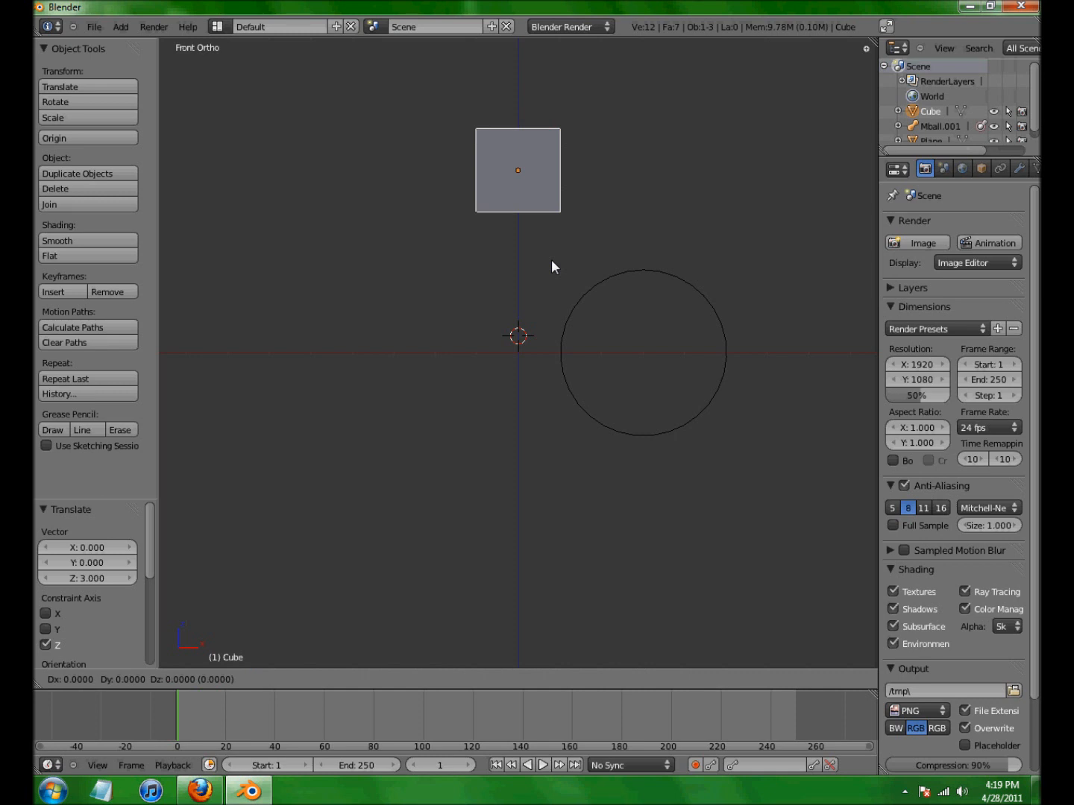
key(x)
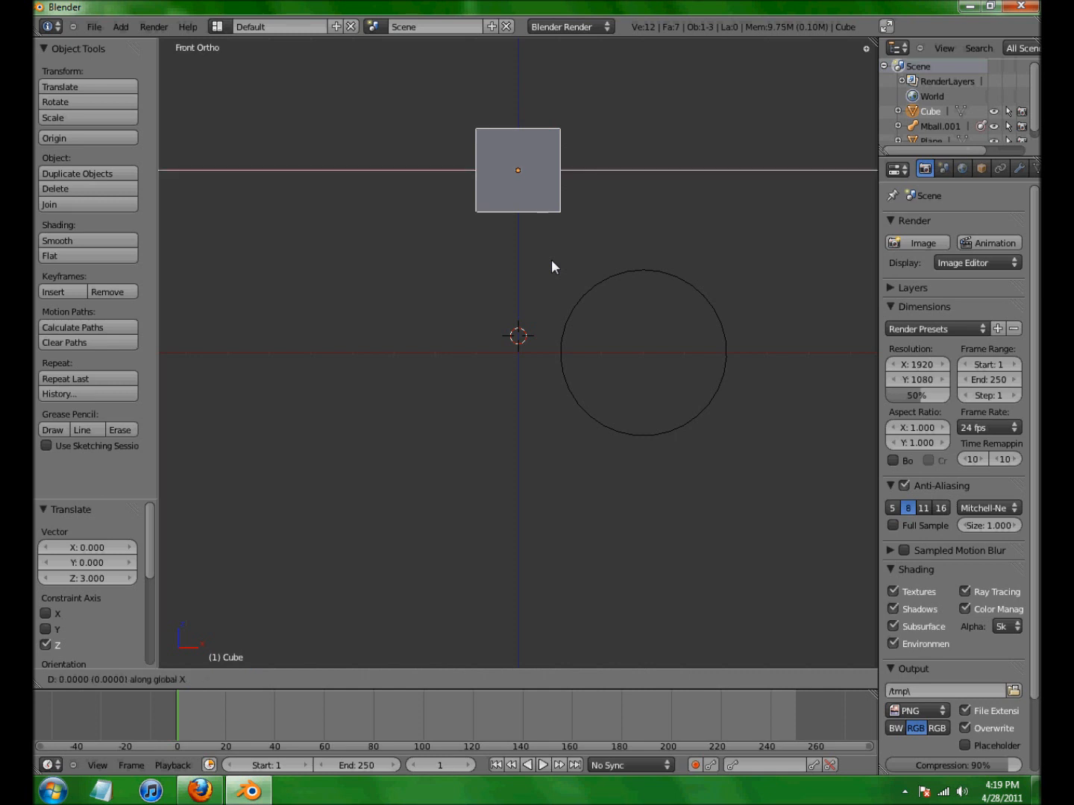
text(-2)
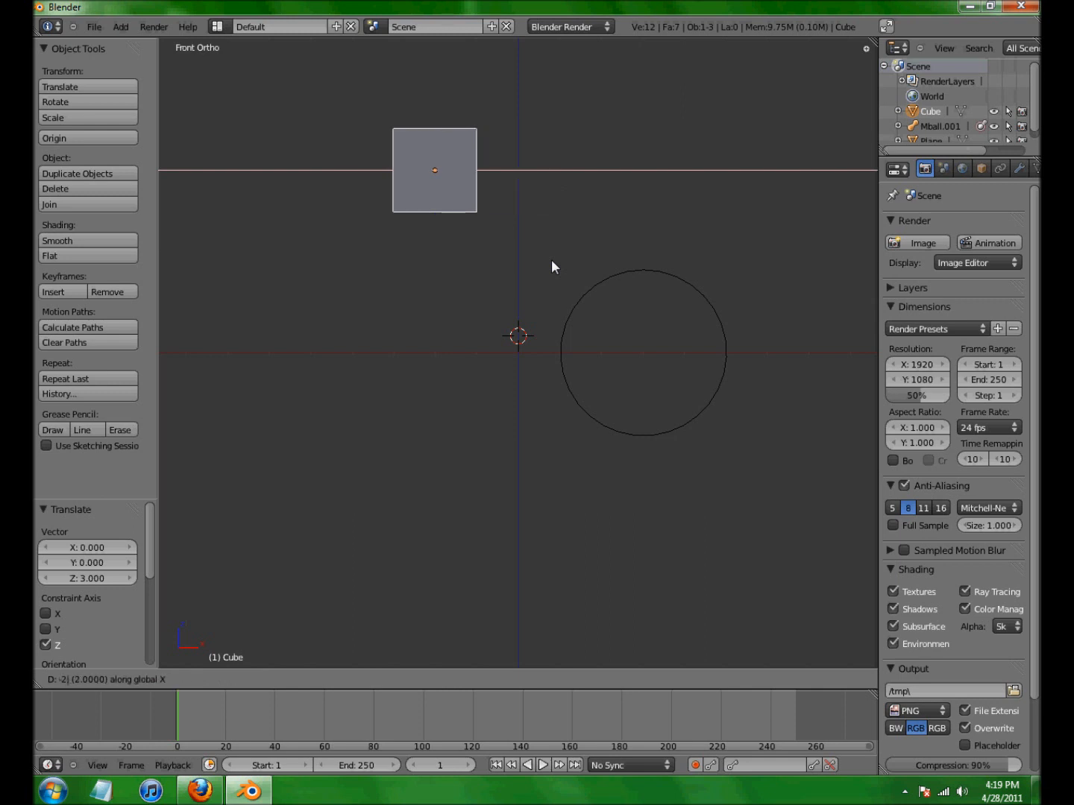
key(Return)
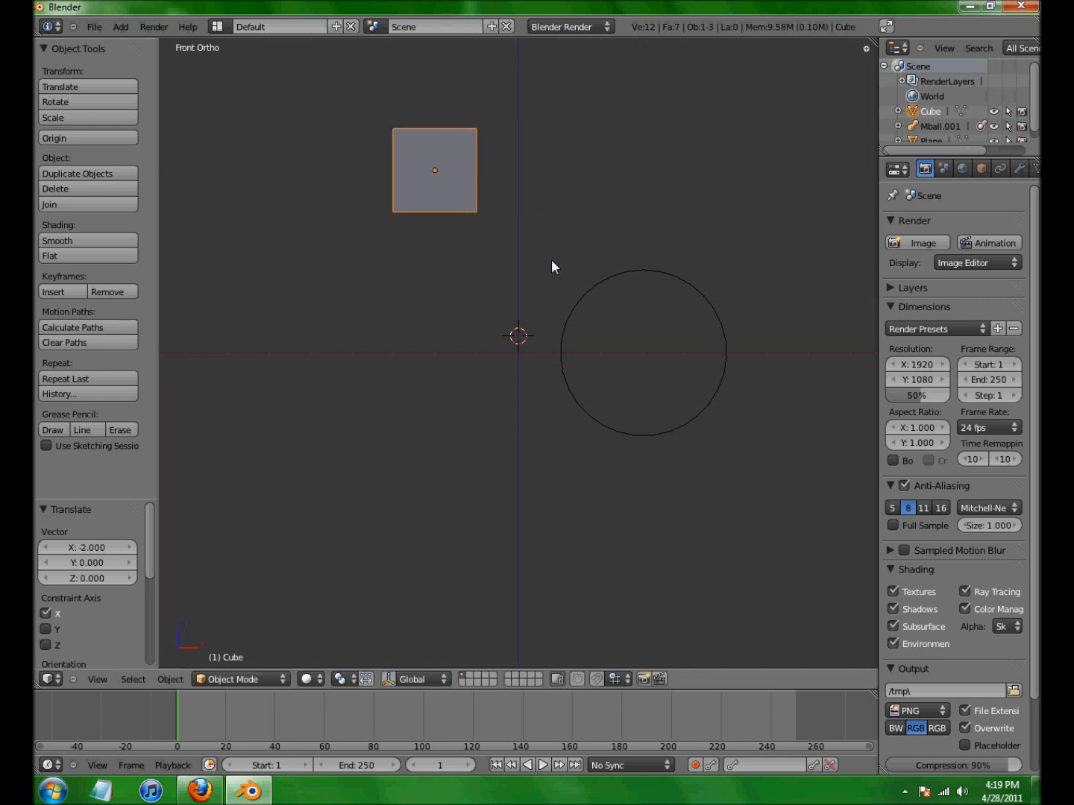
key(r)
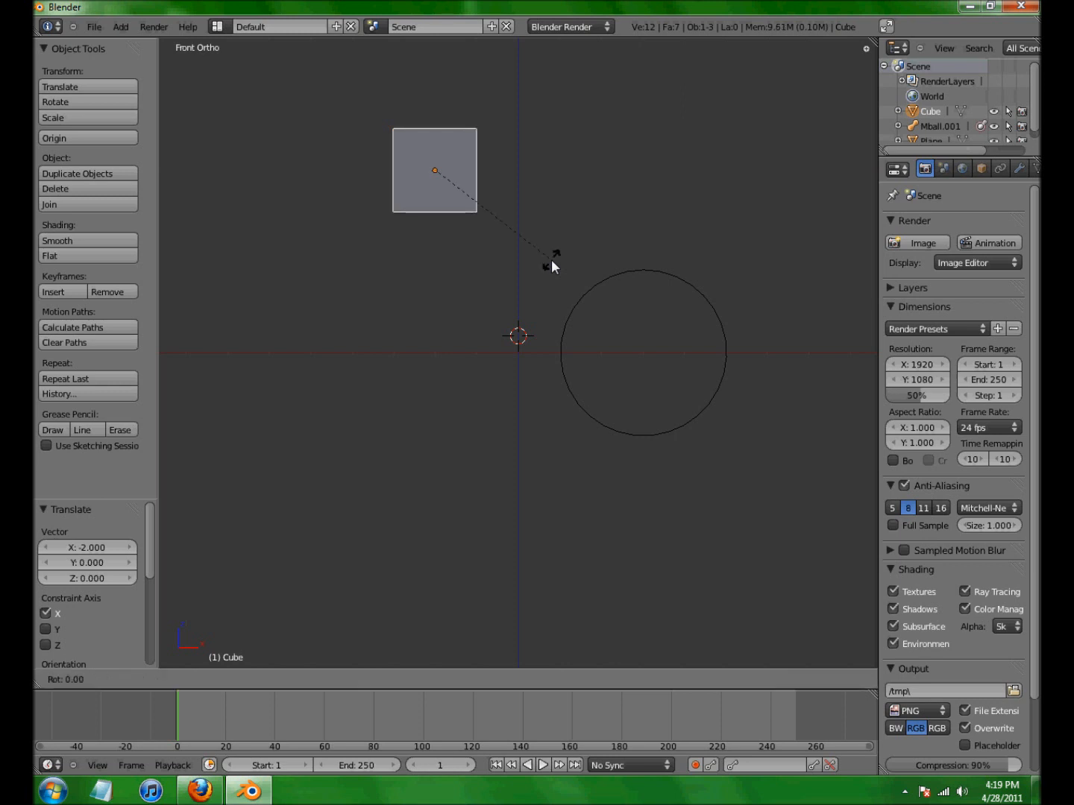
key(y)
text(9)
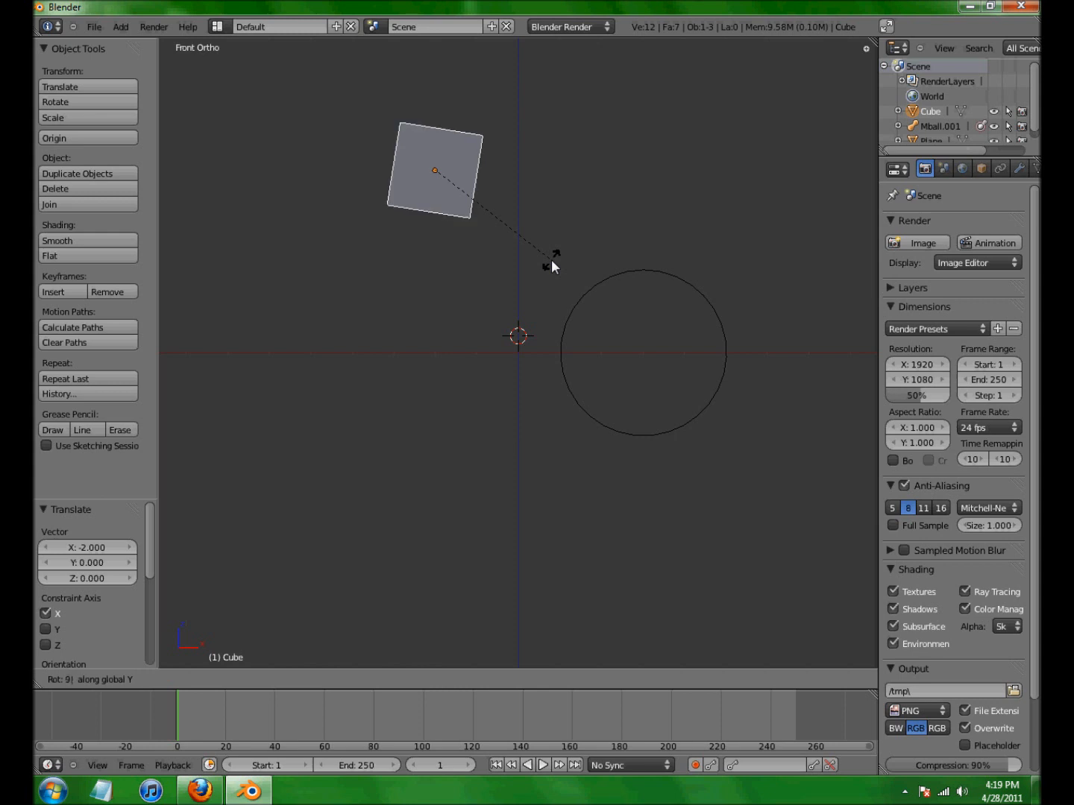
text(8)
key(Escape)
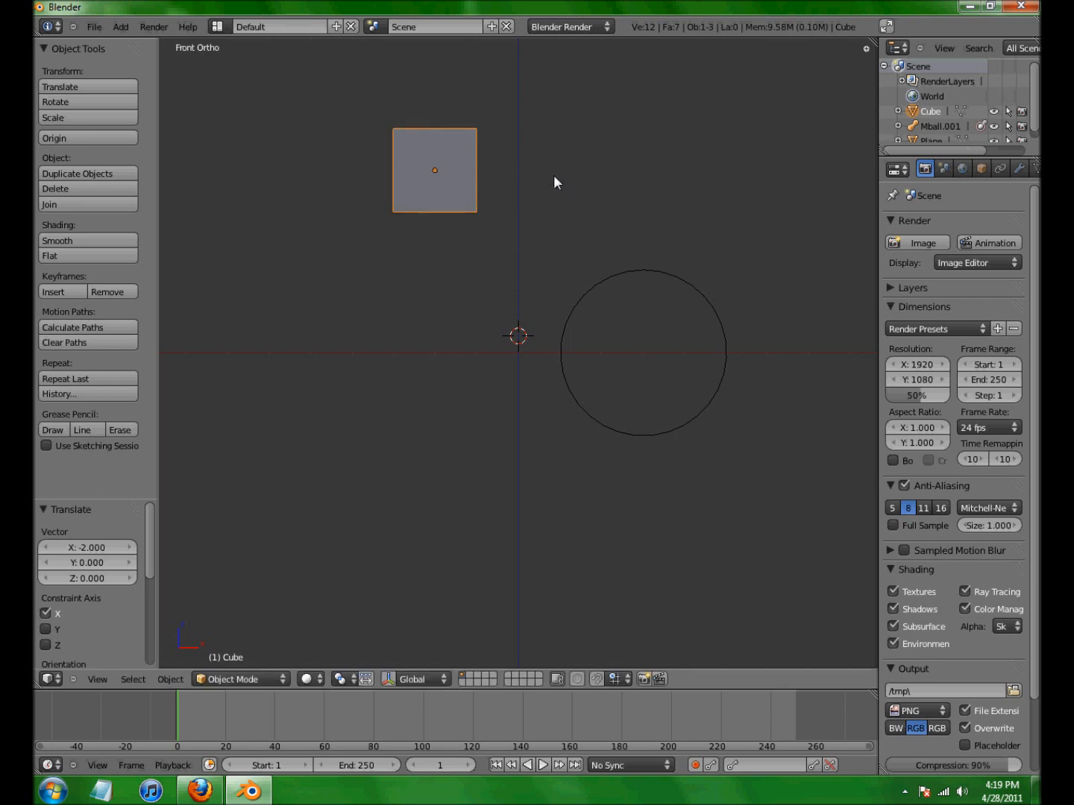
- Rotate the cube 30 degrees about the global Y axis
key(r)
key(y)
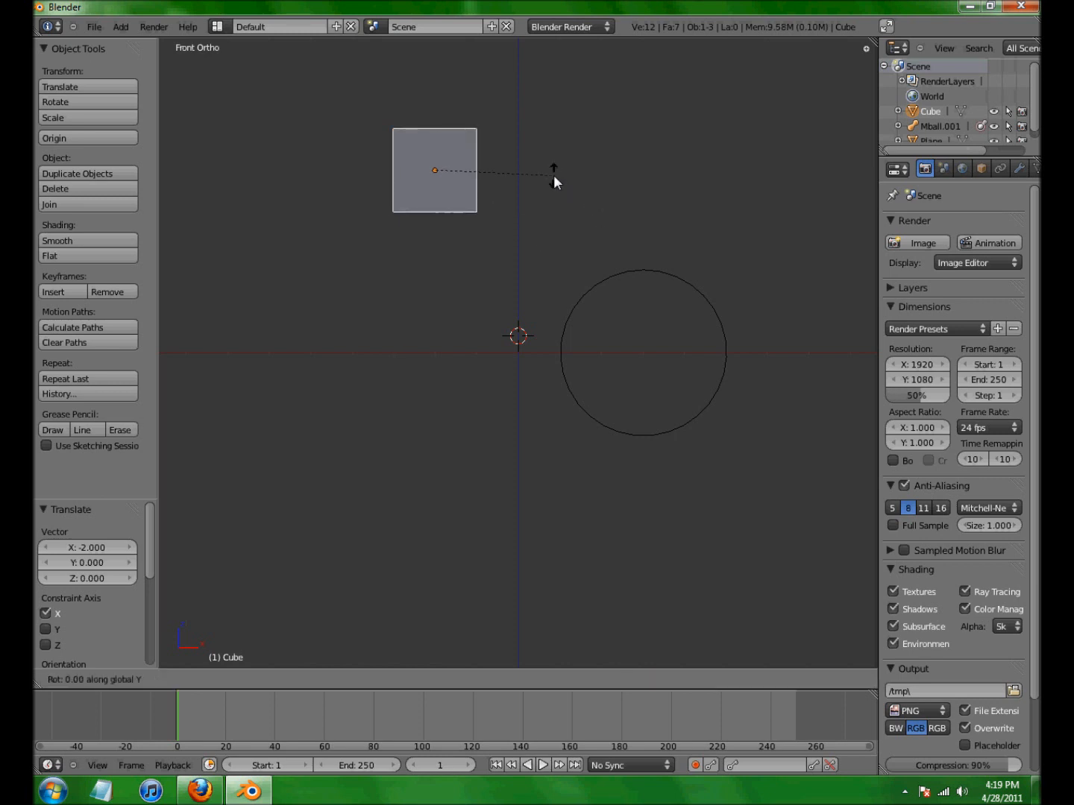
text(30)
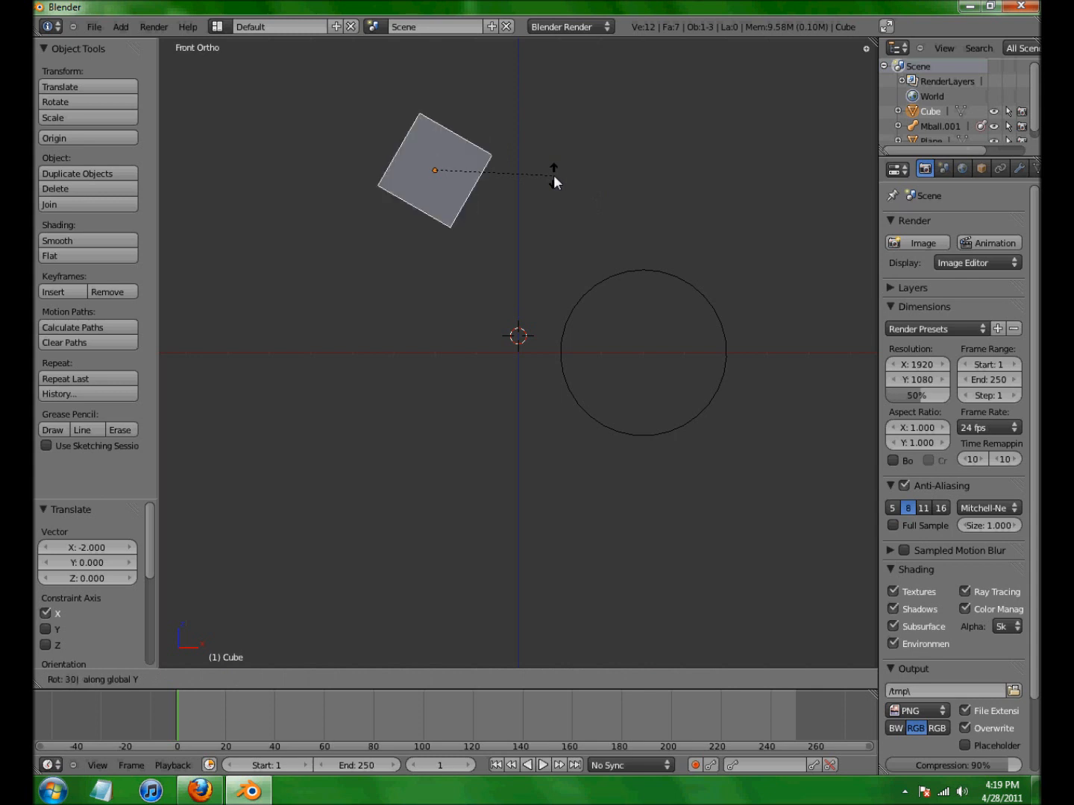
key(Return)
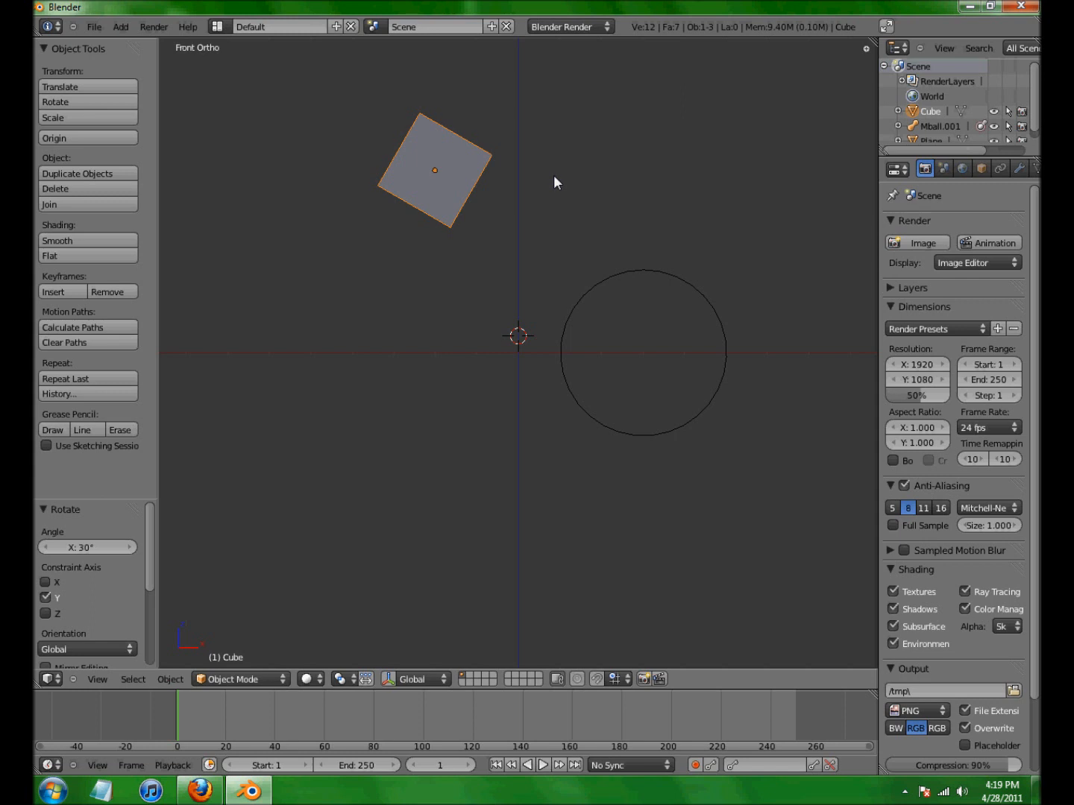
- Rotate the cube 30 degrees about the global X axis and return to the front view
key(r)
text(x30)
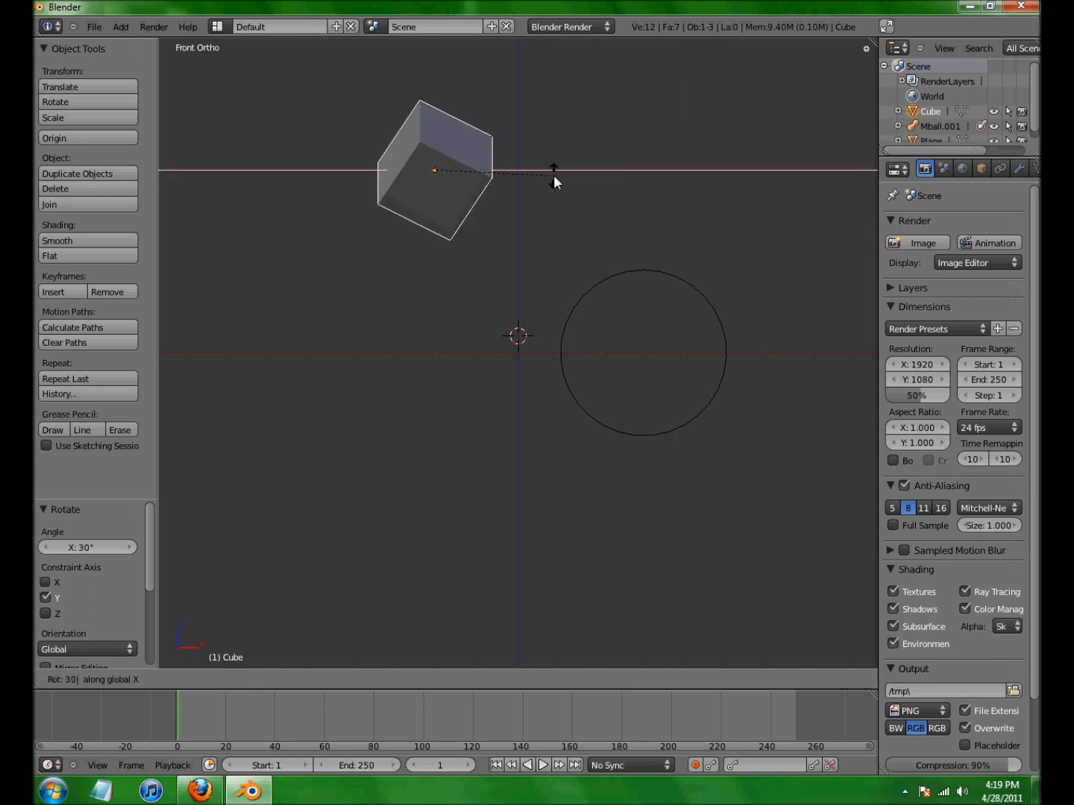
key(Return)
middle_drag(554, 174, 572, 363)
key(KP_1)
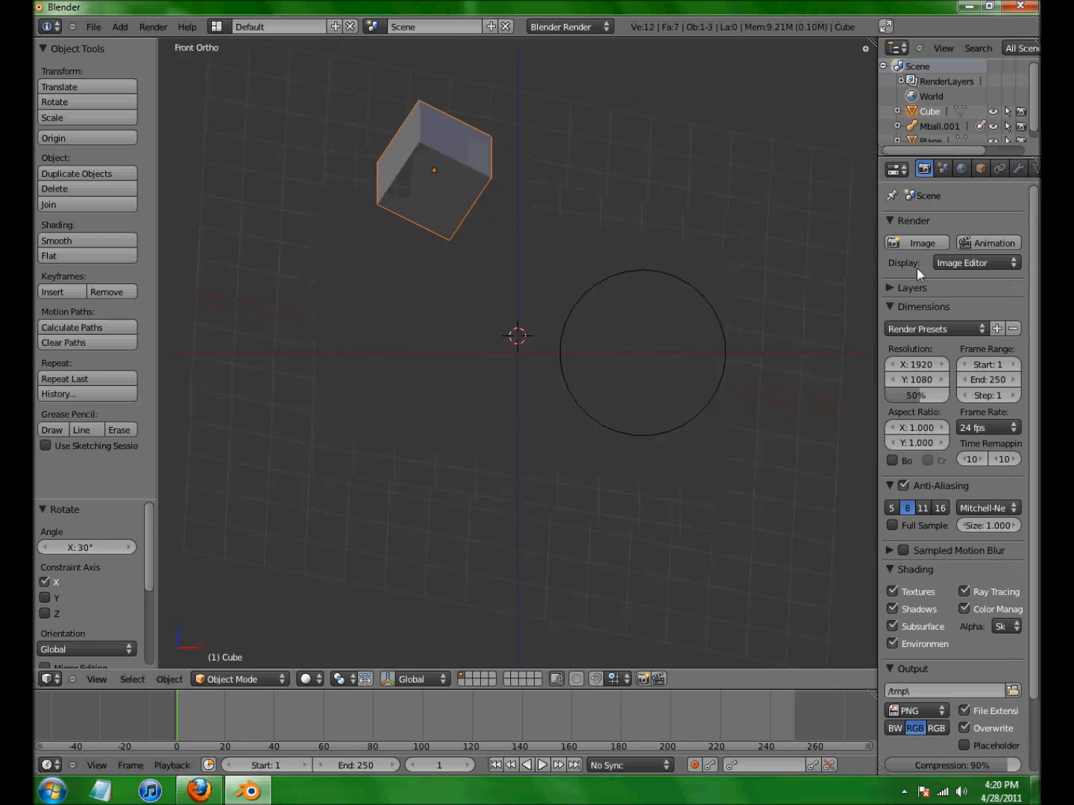
- Preview the running scene in the viewport from an angled view, exit the preview and return to the front view
drag(879, 269, 695, 257)
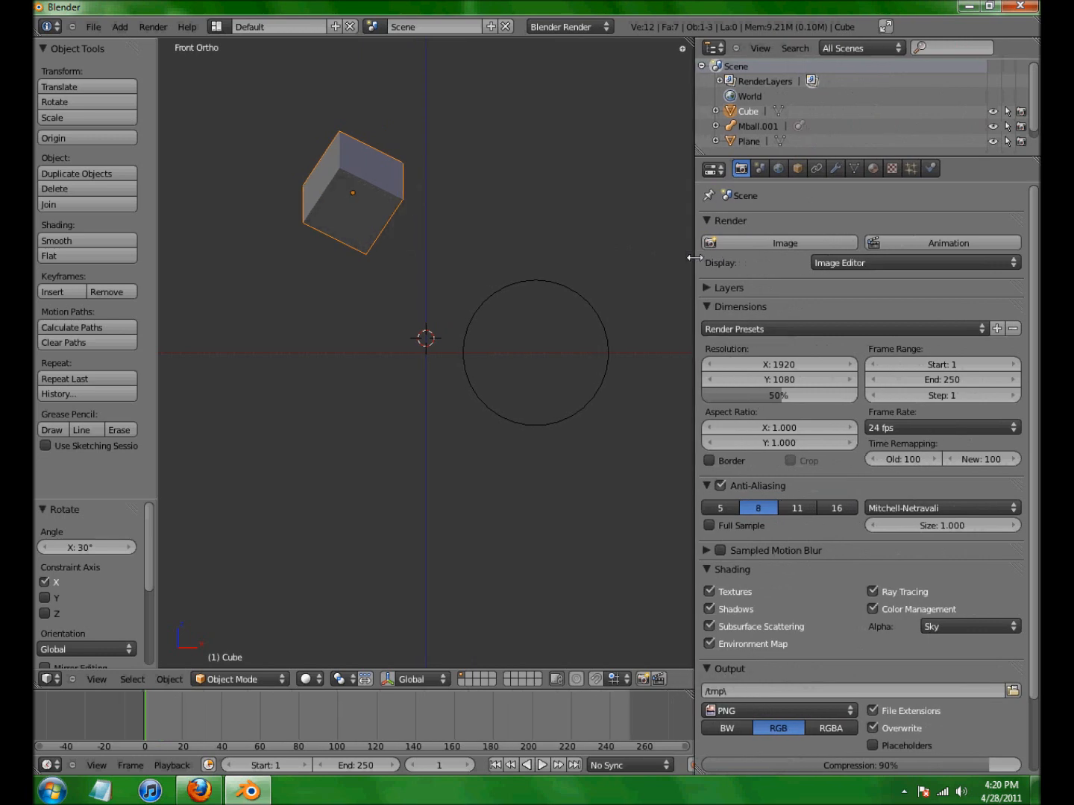
drag(695, 257, 903, 258)
middle_drag(540, 181, 542, 255)
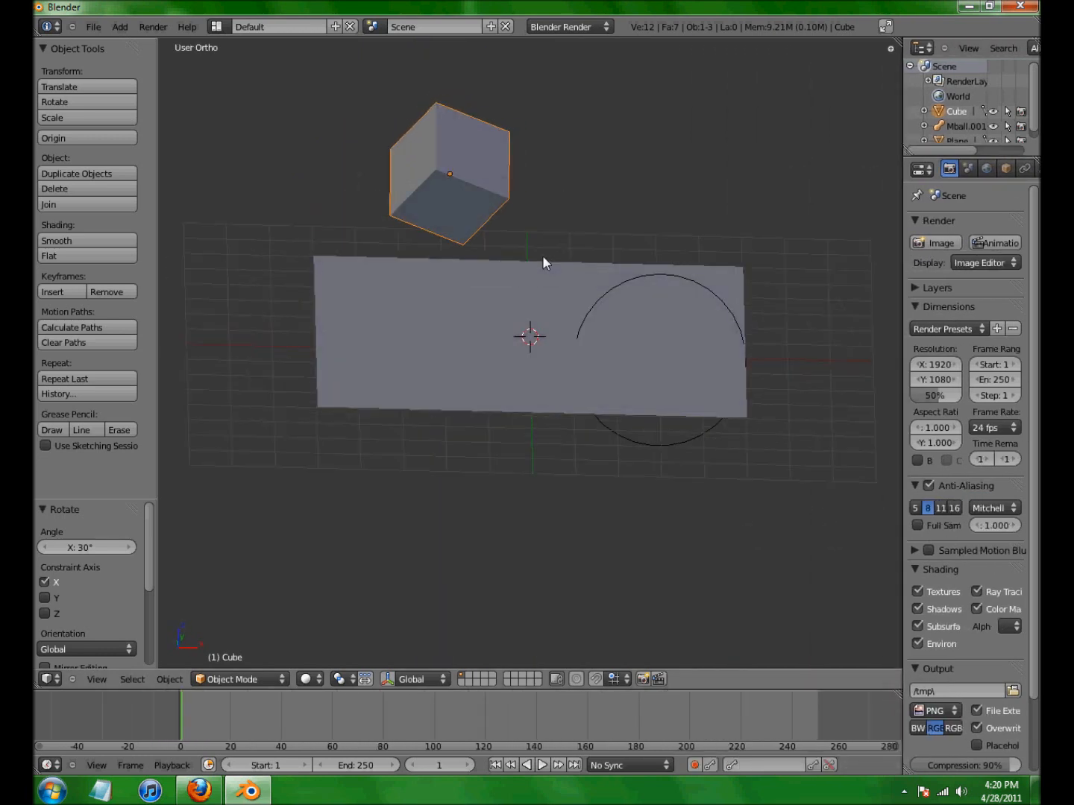
key(F12)
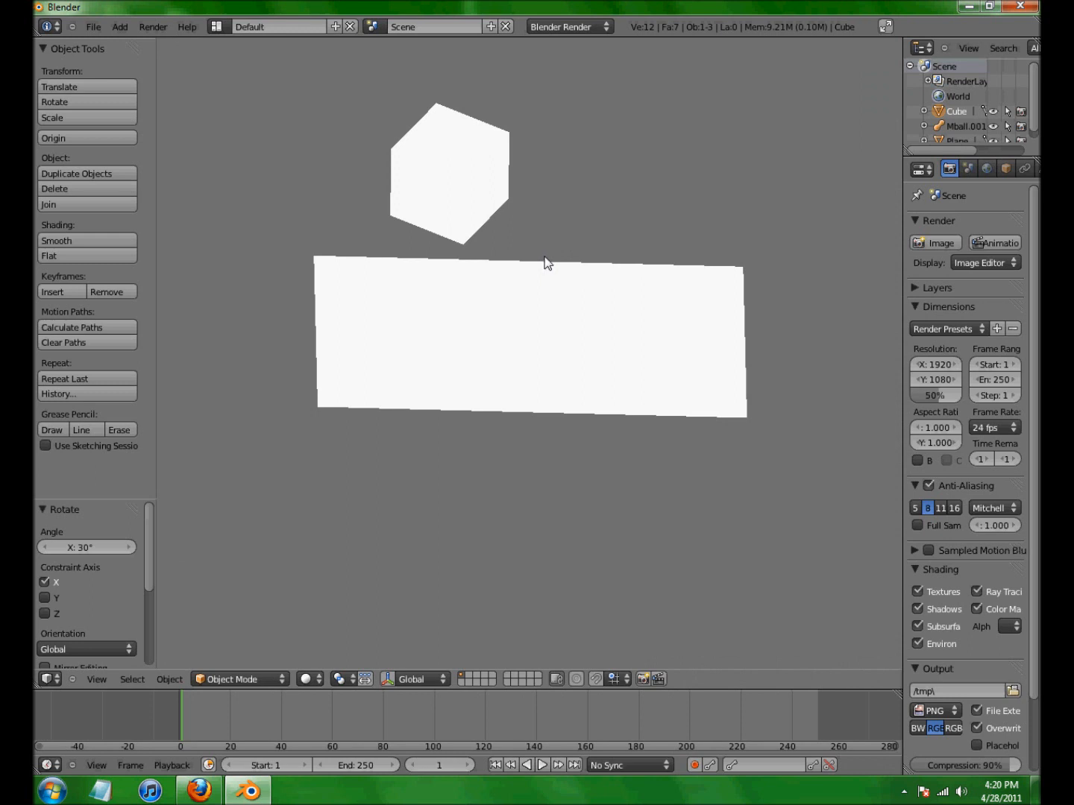
key(Escape)
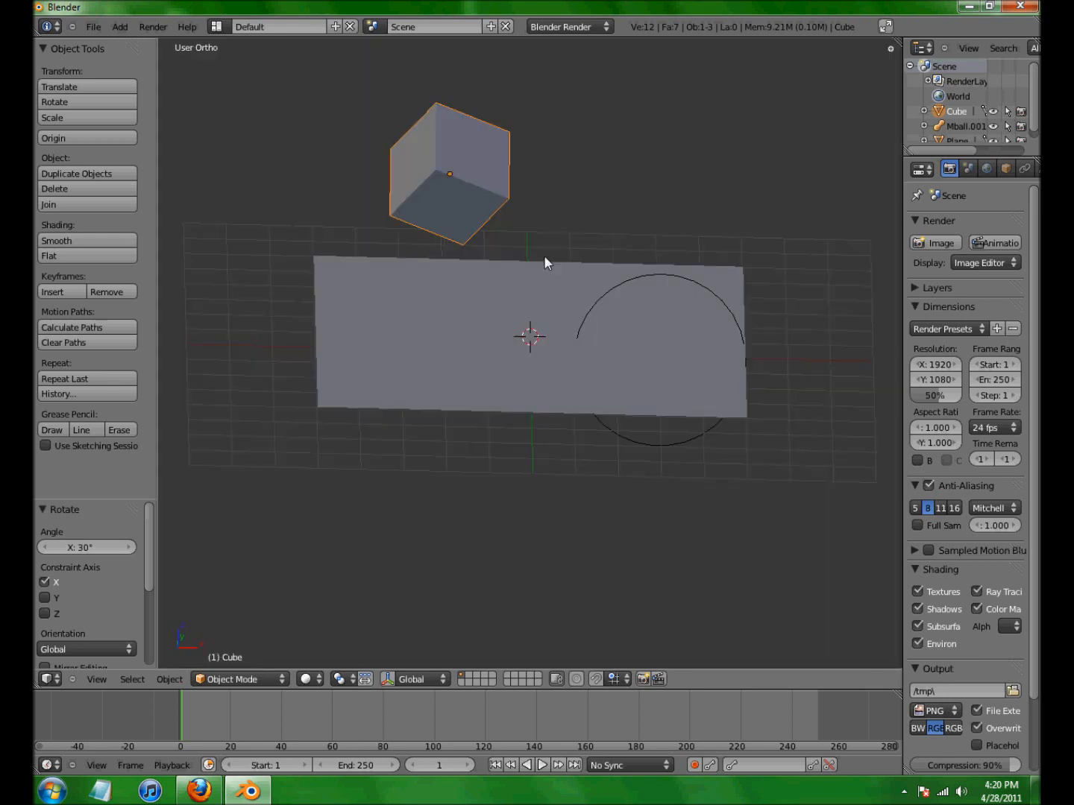
key(KP_1)
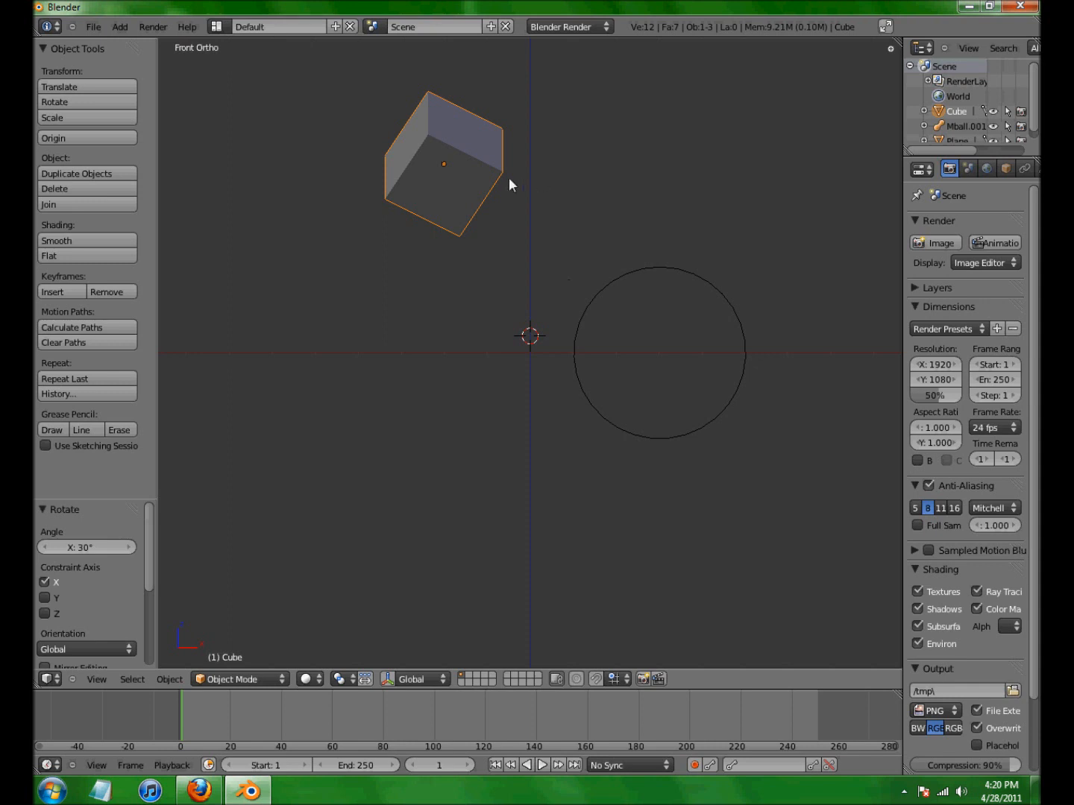
- Widen the properties editor, show the cube's physics settings and switch the engine to Blender Game
drag(903, 166, 758, 162)
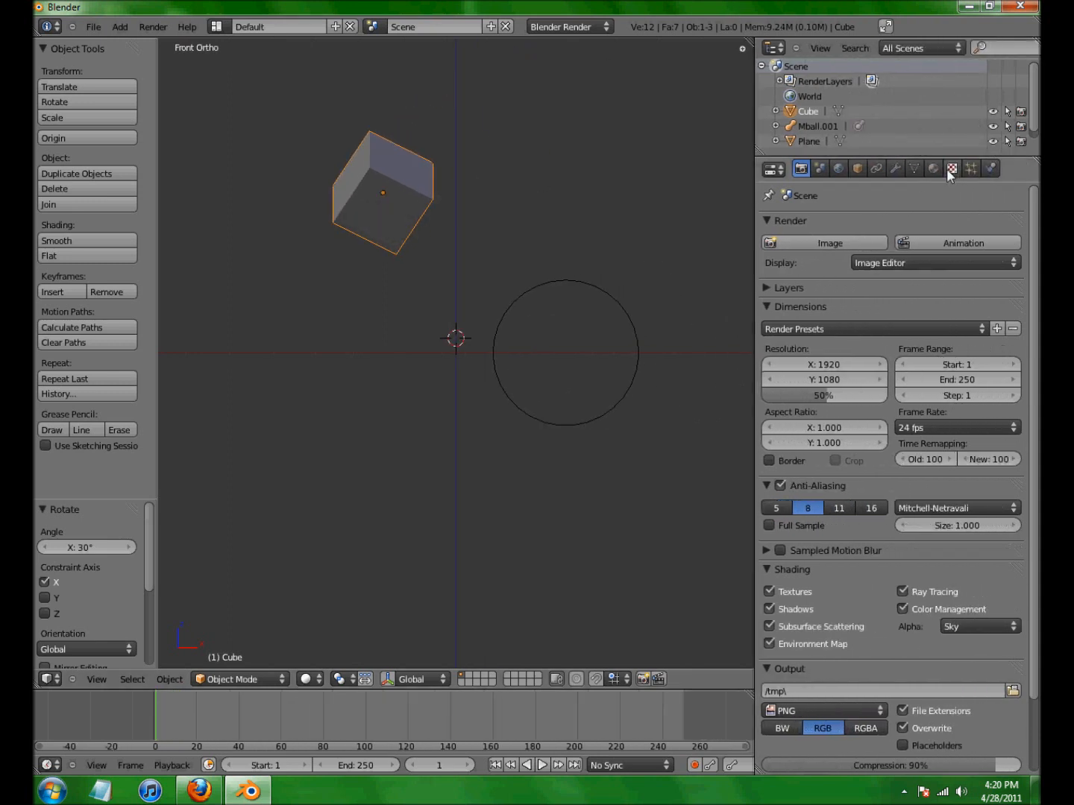
click(991, 170)
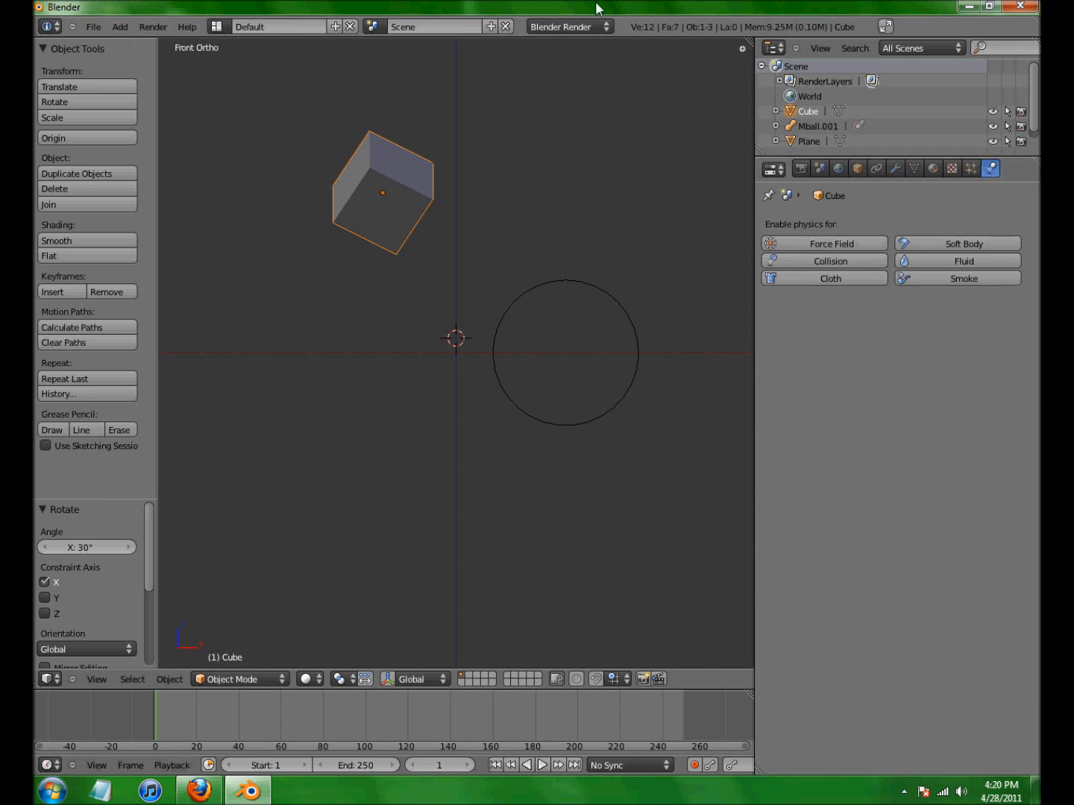
click(589, 25)
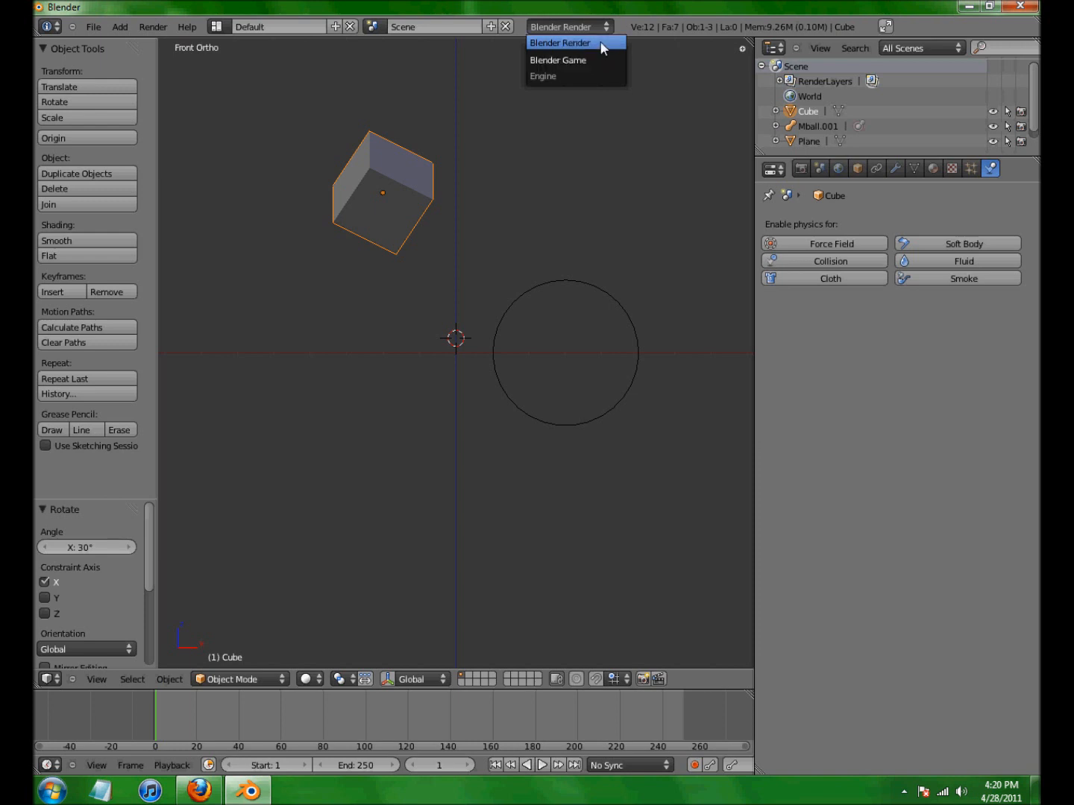
click(591, 61)
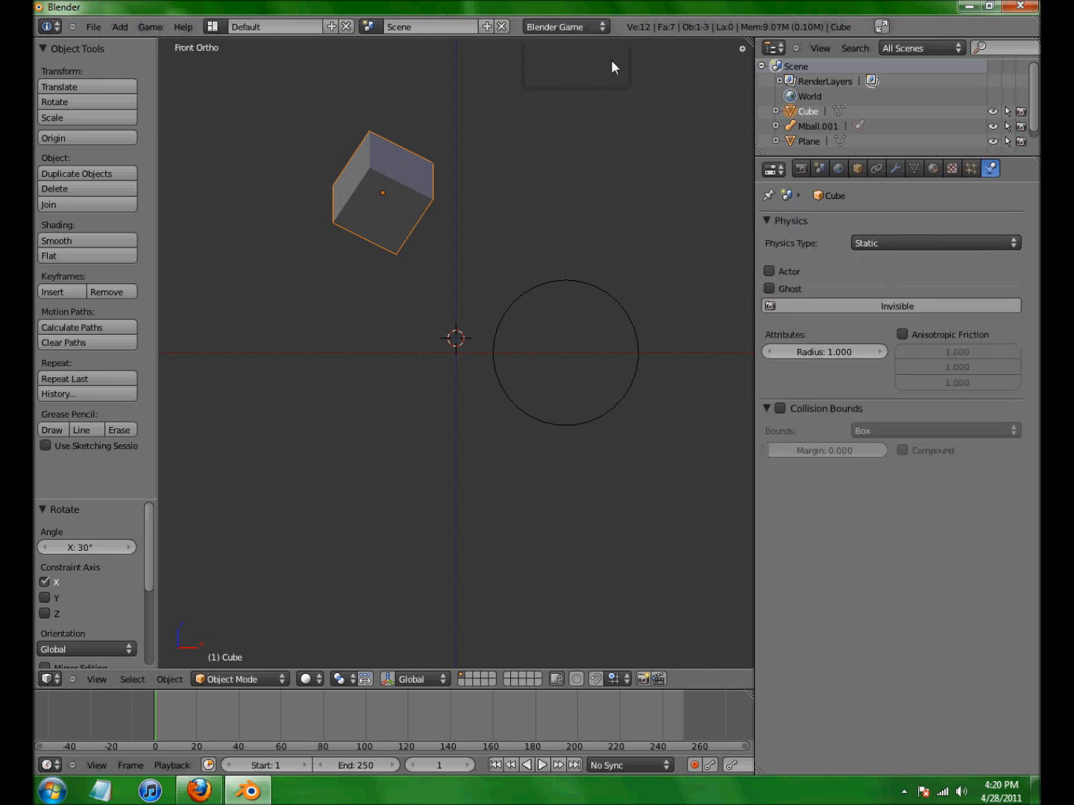
- Set the cube's physics type to Dynamic and enable Collision Bounds with Box bounds
click(930, 244)
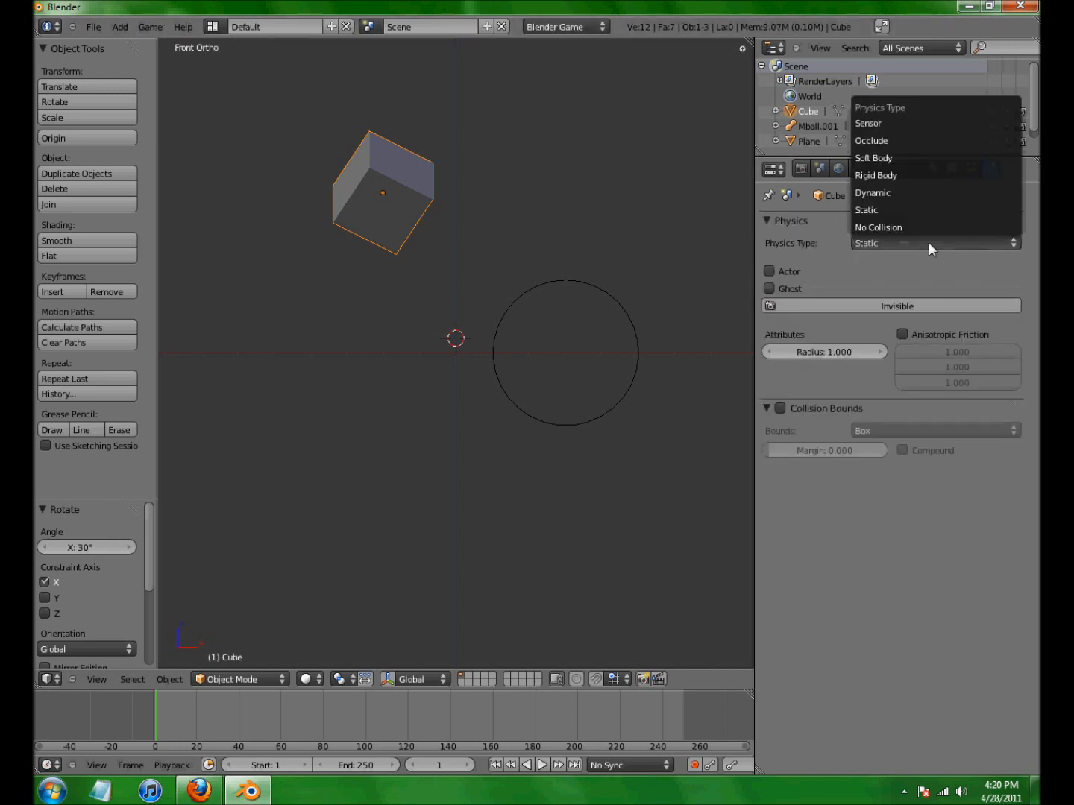
click(907, 193)
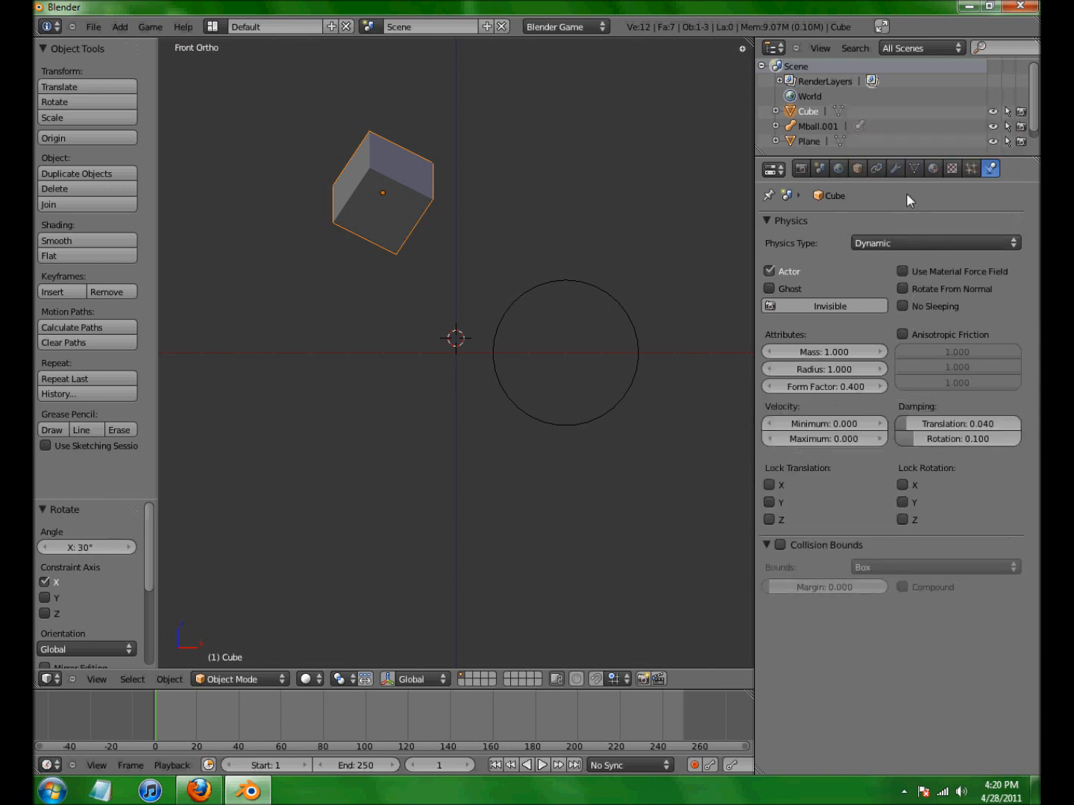
click(783, 545)
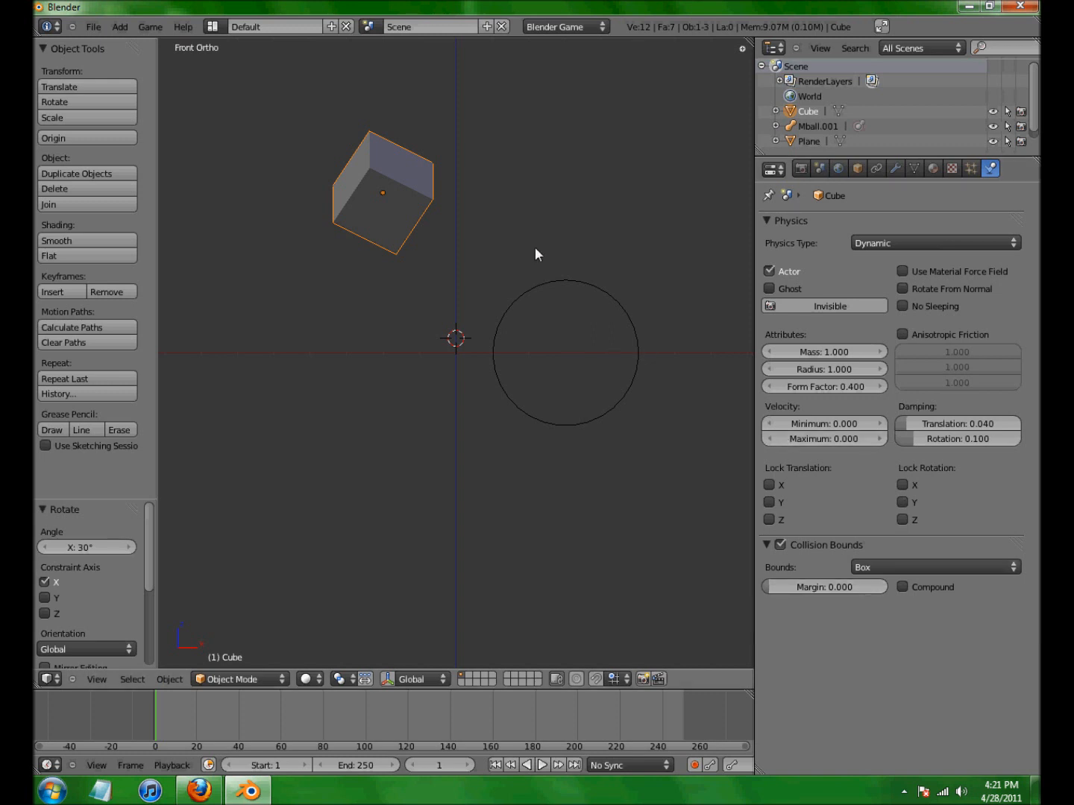
- Run the game from the front and from an angled view to watch the cube fall, ending in the front view
key(p)
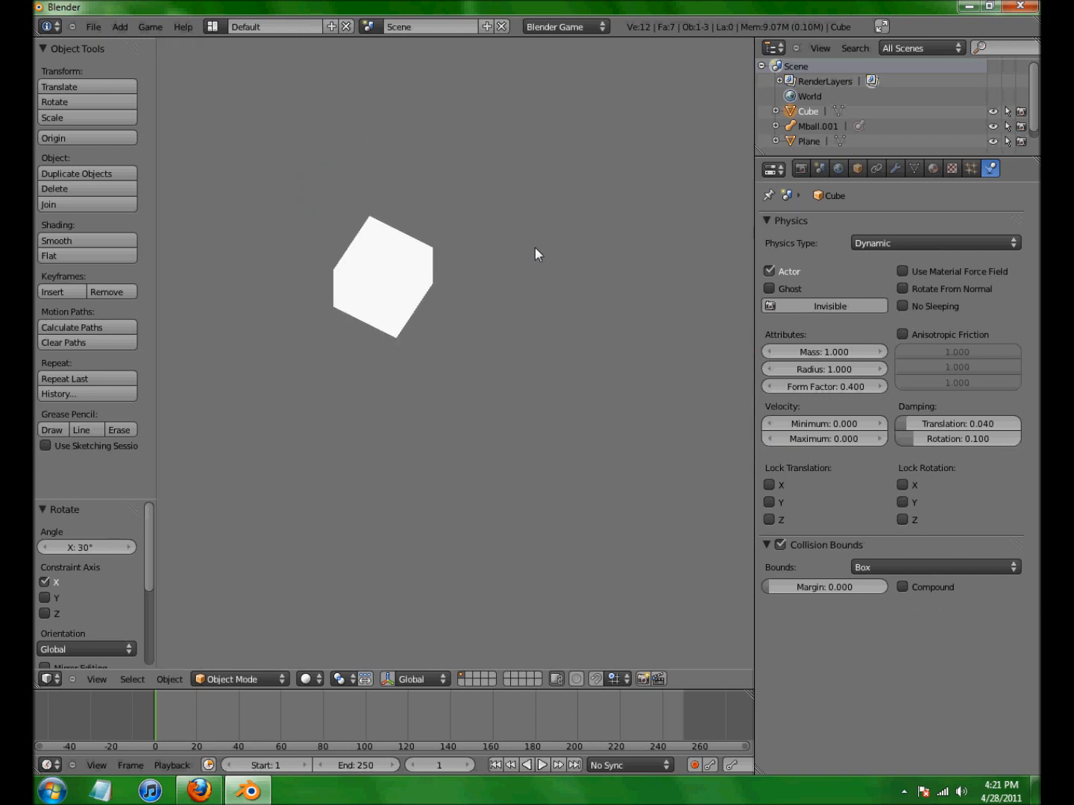
key(Escape)
middle_drag(534, 219, 512, 293)
key(p)
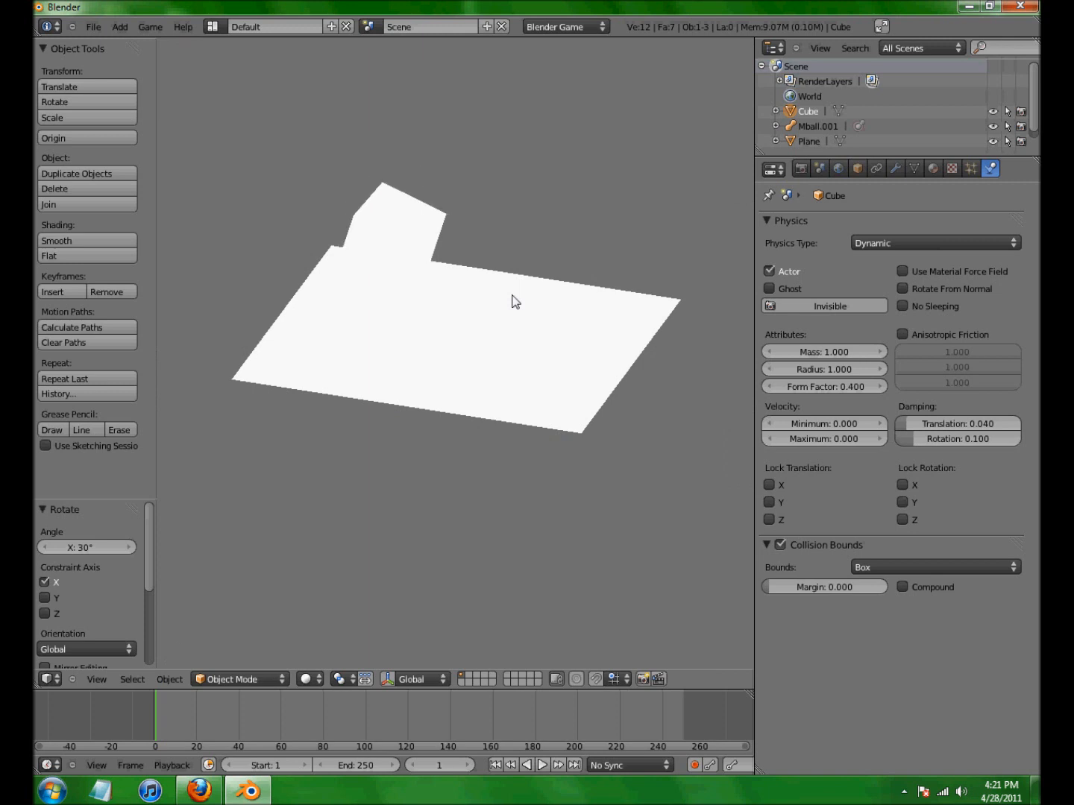
key(Escape)
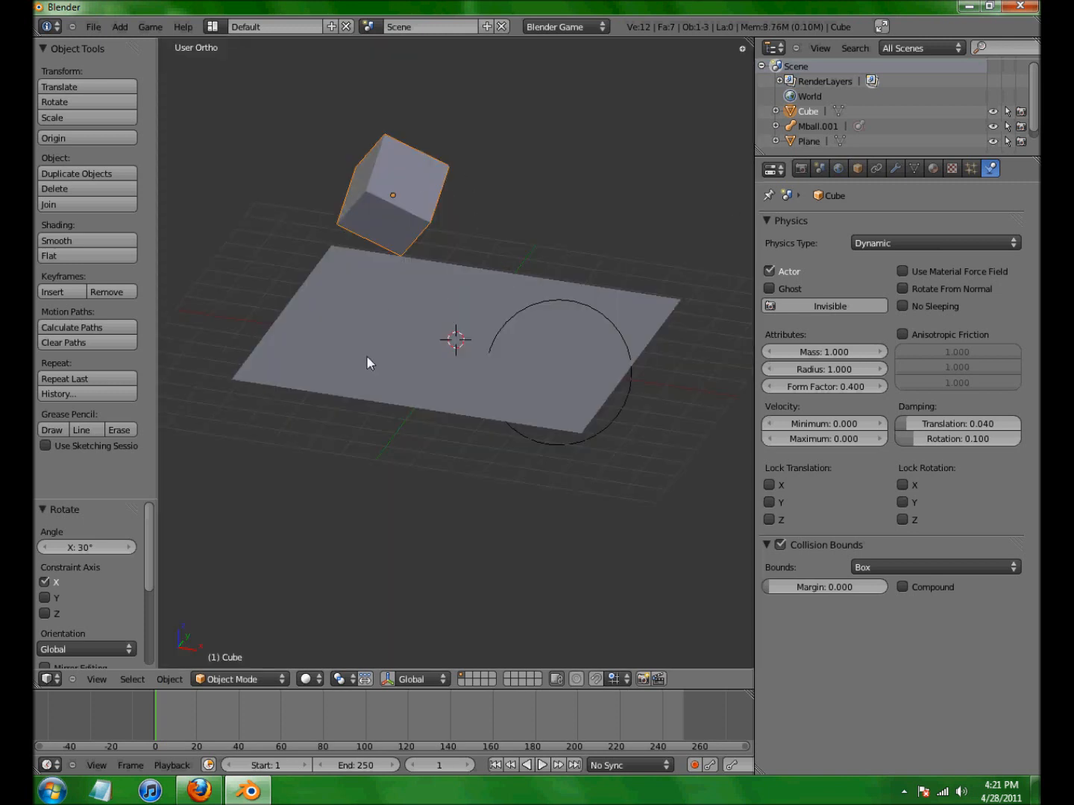
middle_drag(535, 407, 518, 364)
key(KP_1)
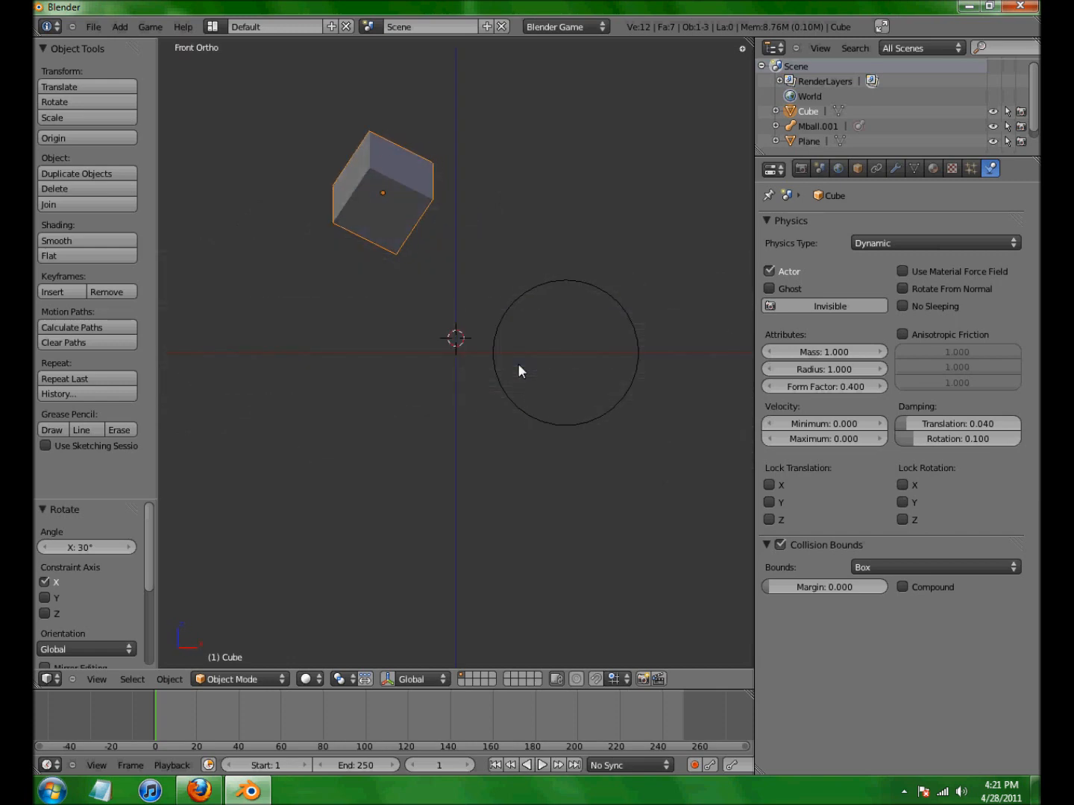
key(p)
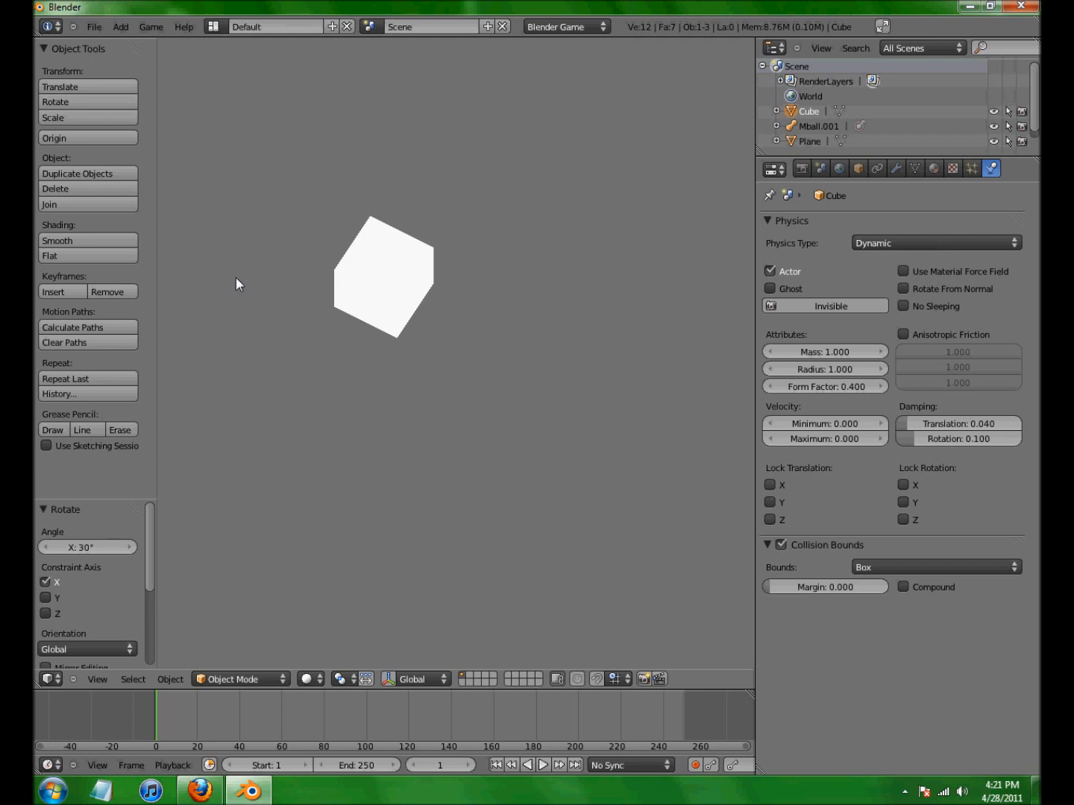
key(Escape)
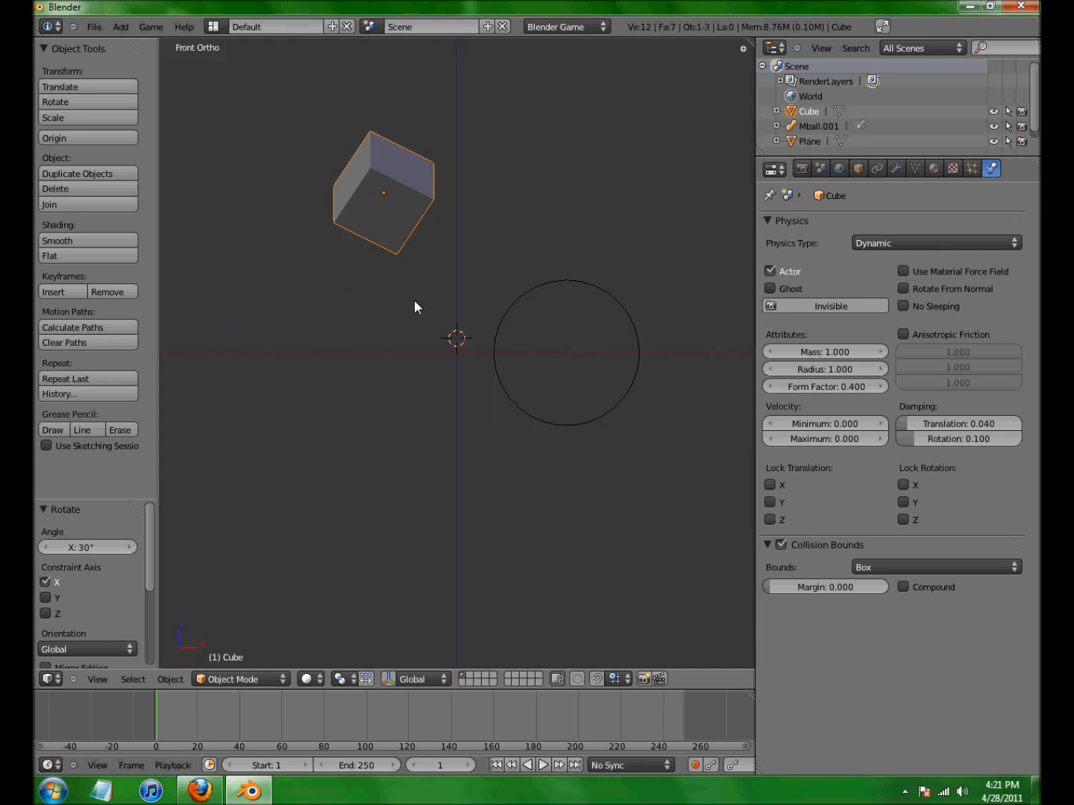
- Try rotating the cube 30 degrees in the front view, run the game, and undo the rotation
text(r30)
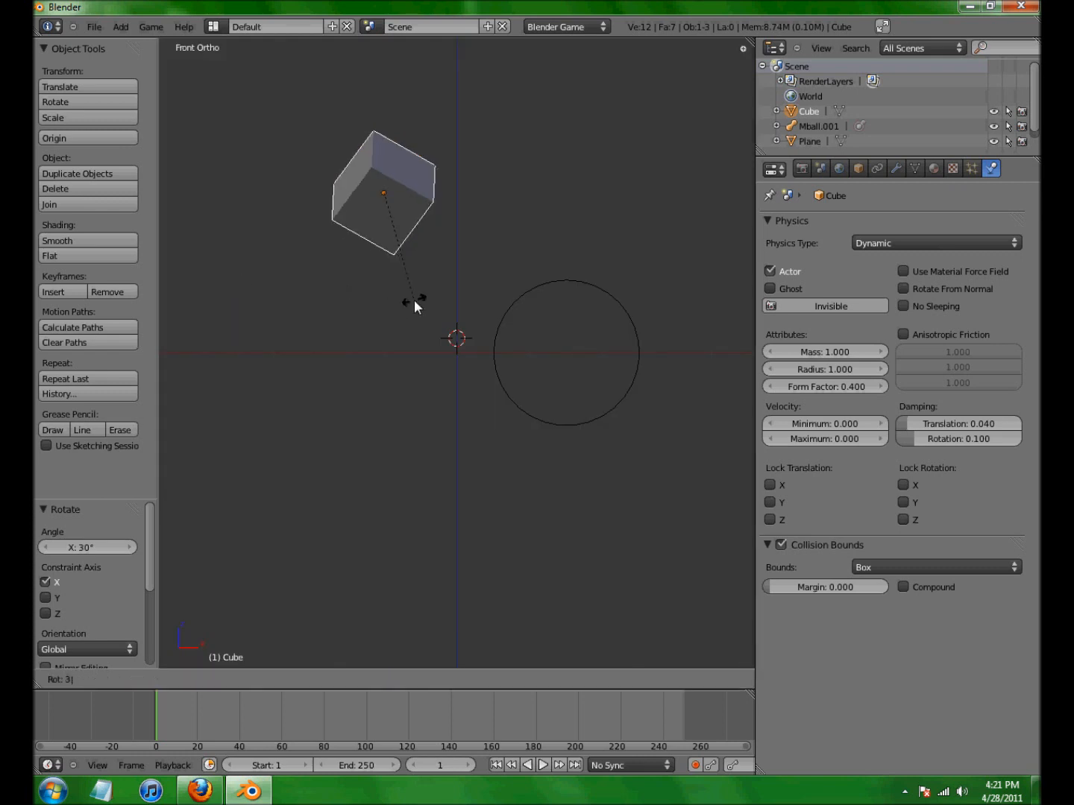
key(Return)
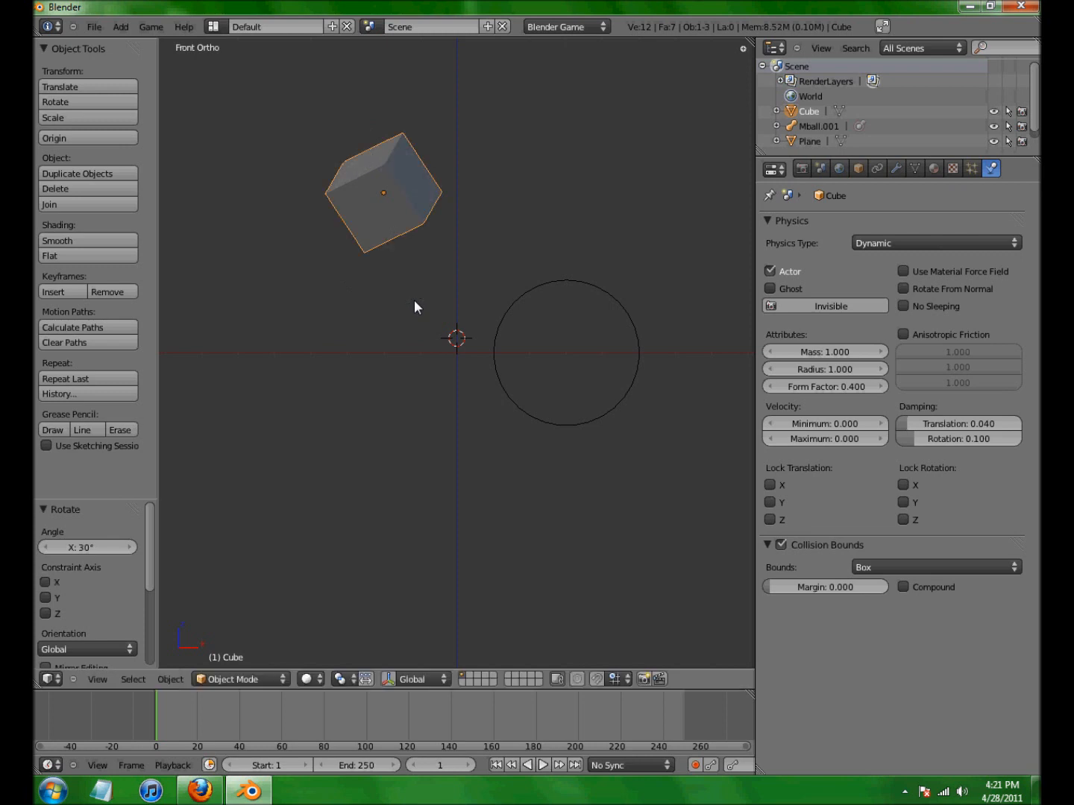
key(p)
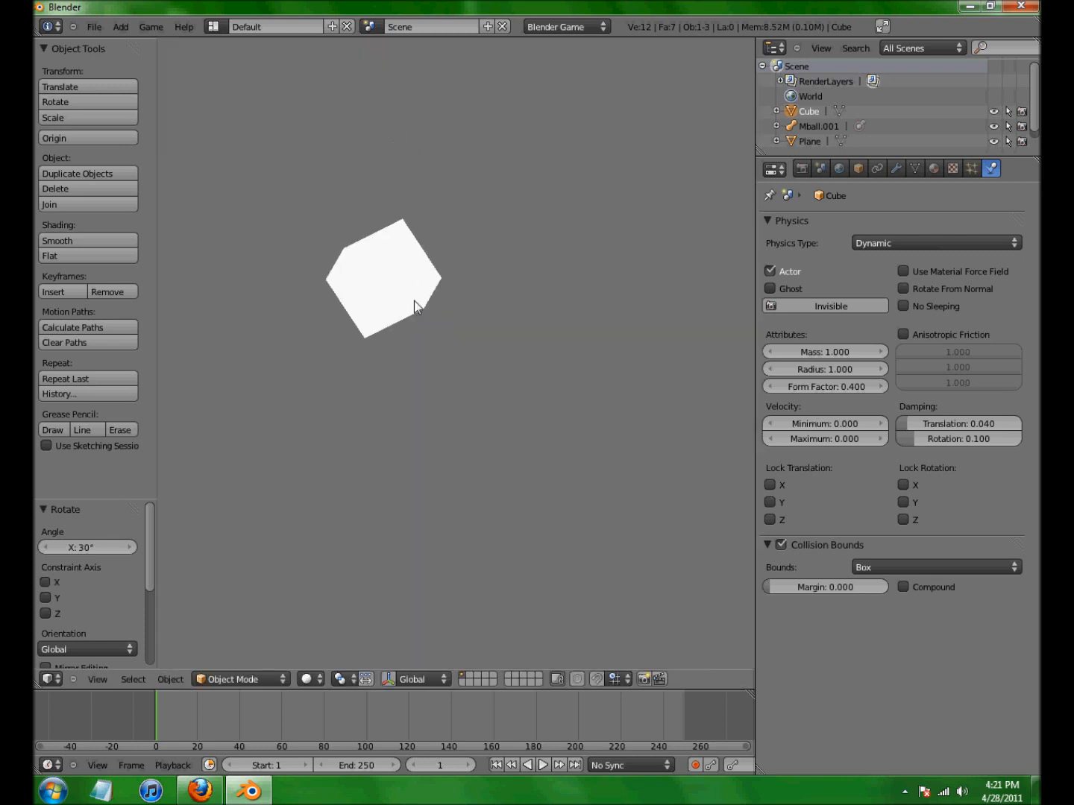
key(Escape)
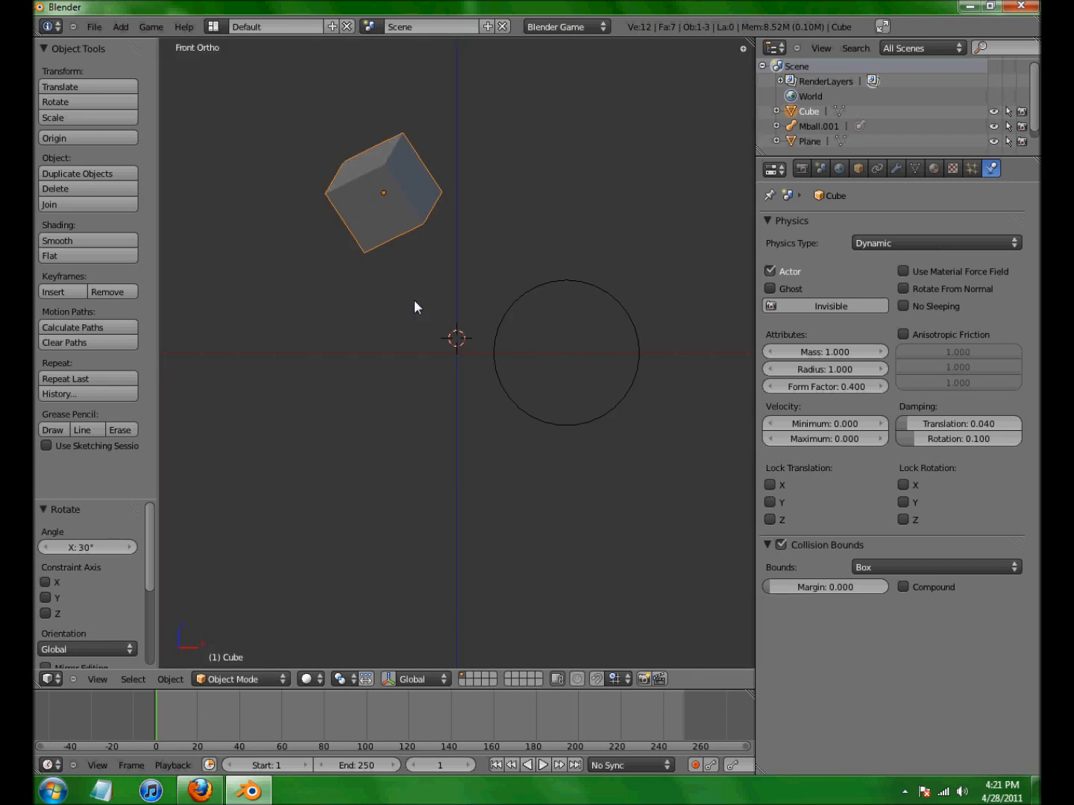
key(ctrl+z)
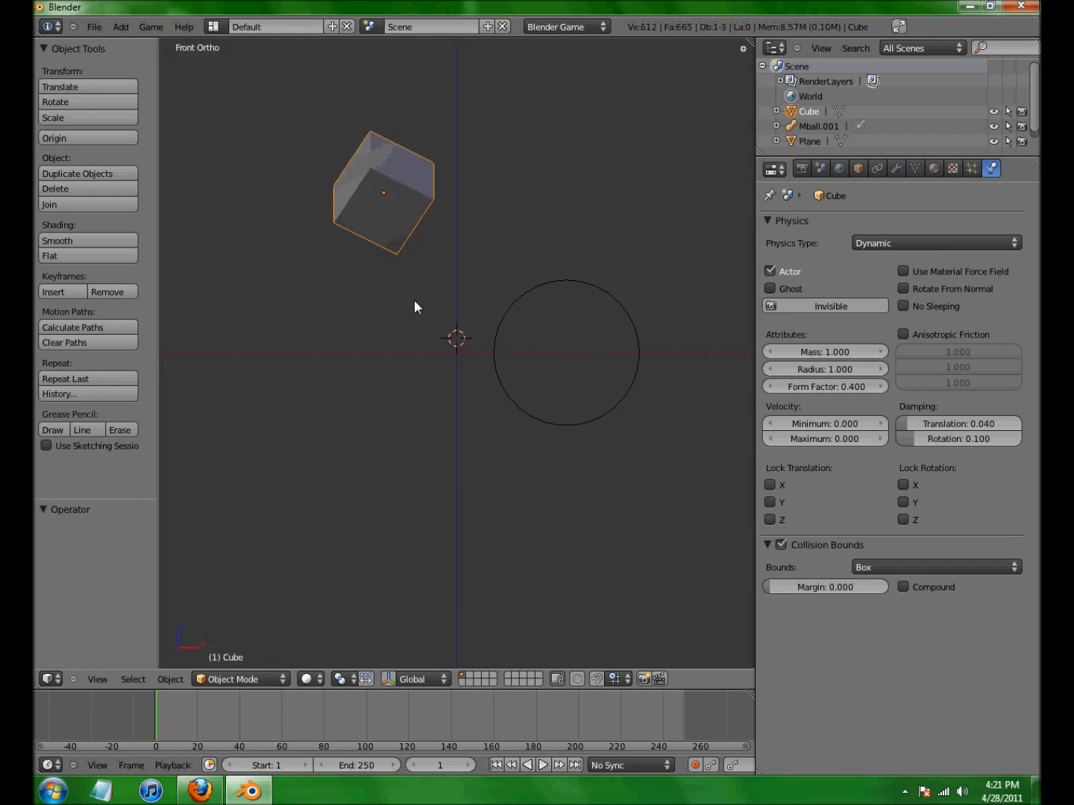
- Set the cube's physics type to Rigid Body and test the game from the front and an angled view
click(942, 245)
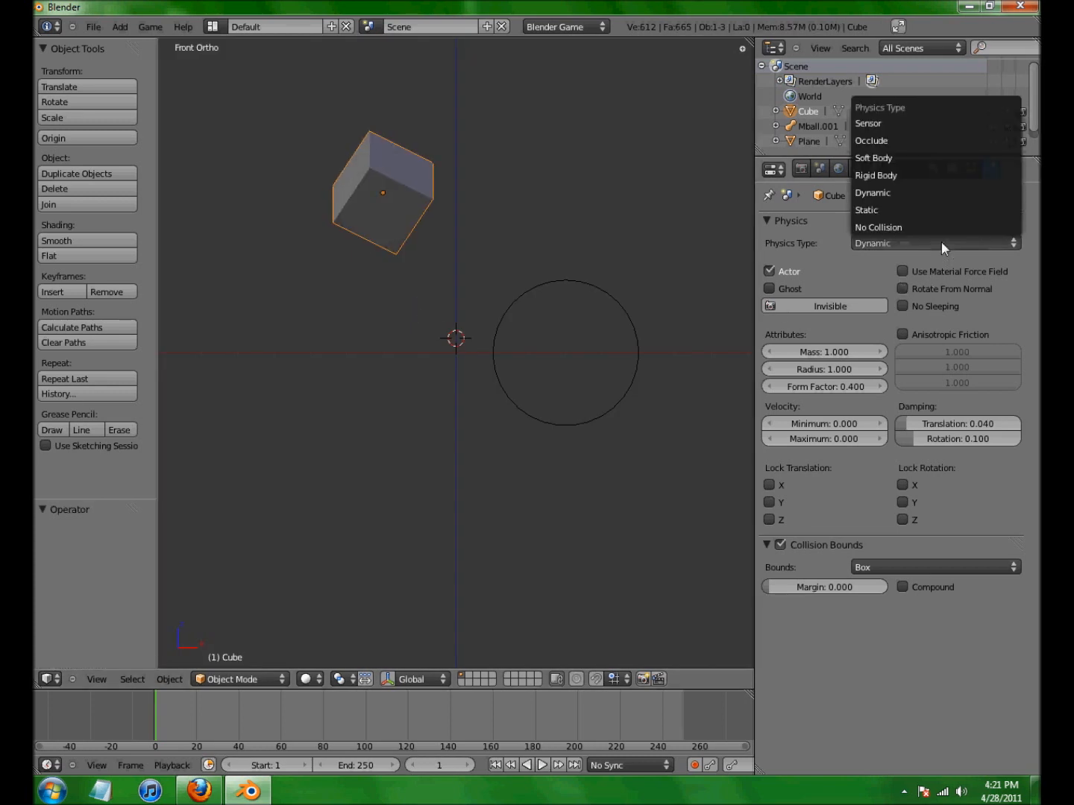
click(905, 179)
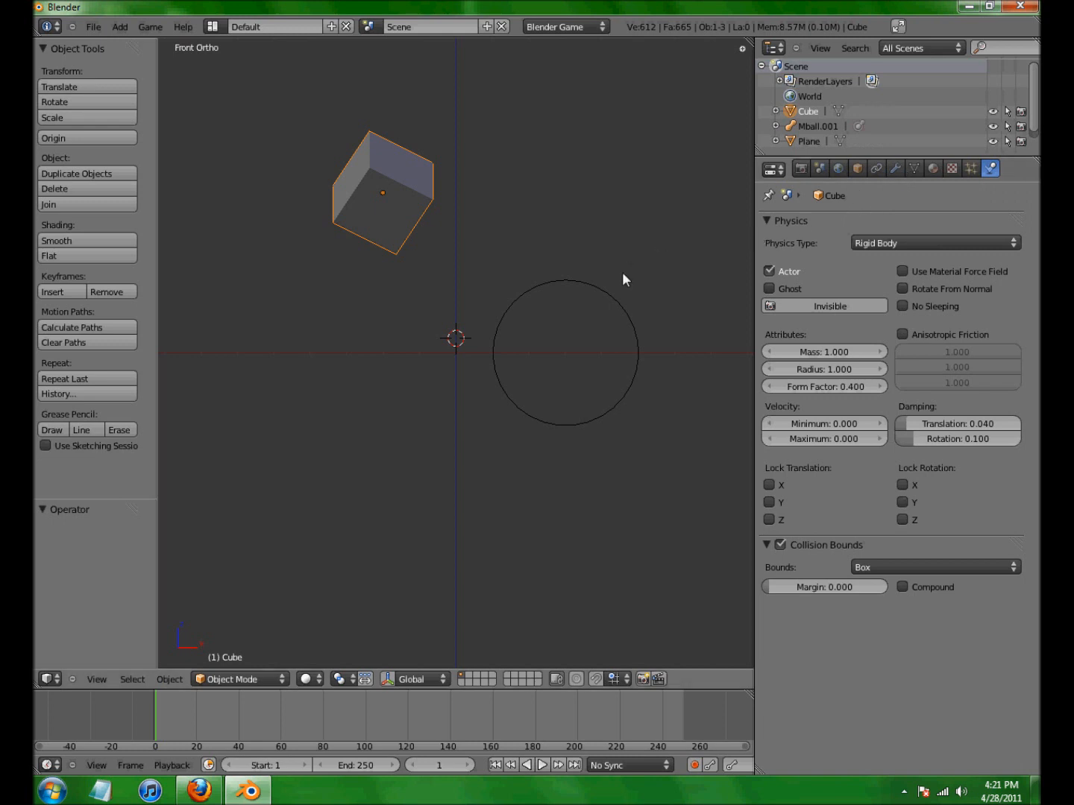
key(p)
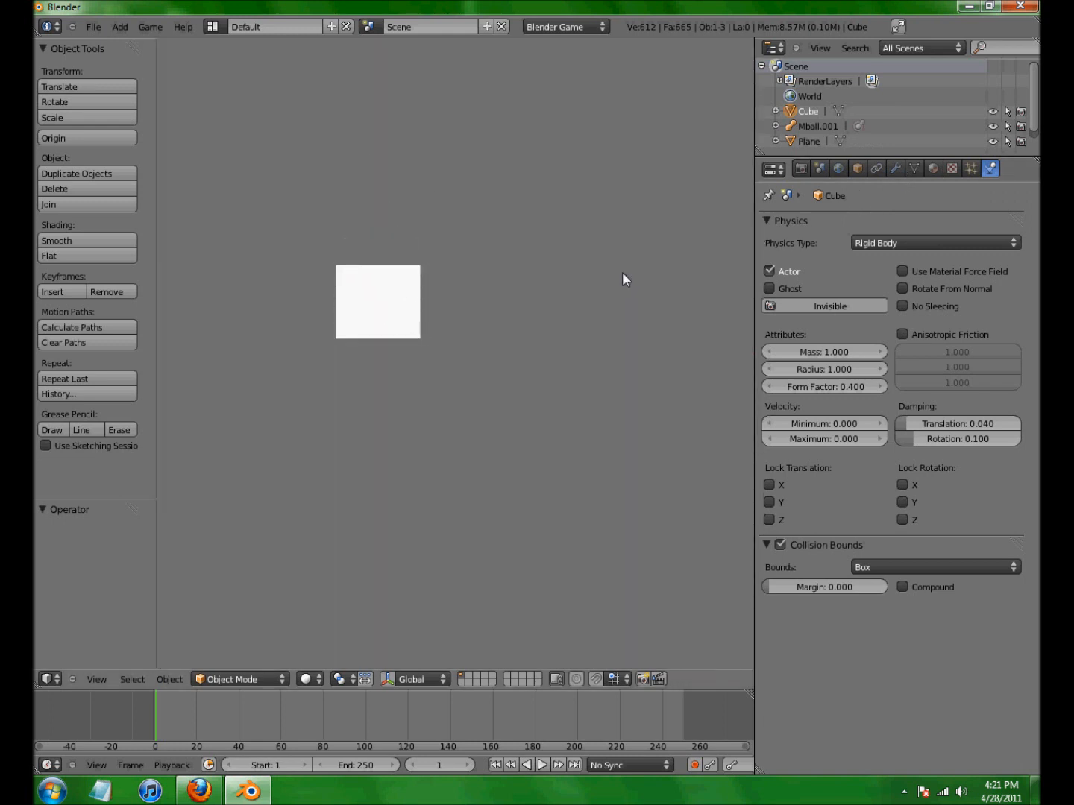
key(Escape)
middle_drag(619, 270, 575, 321)
key(p)
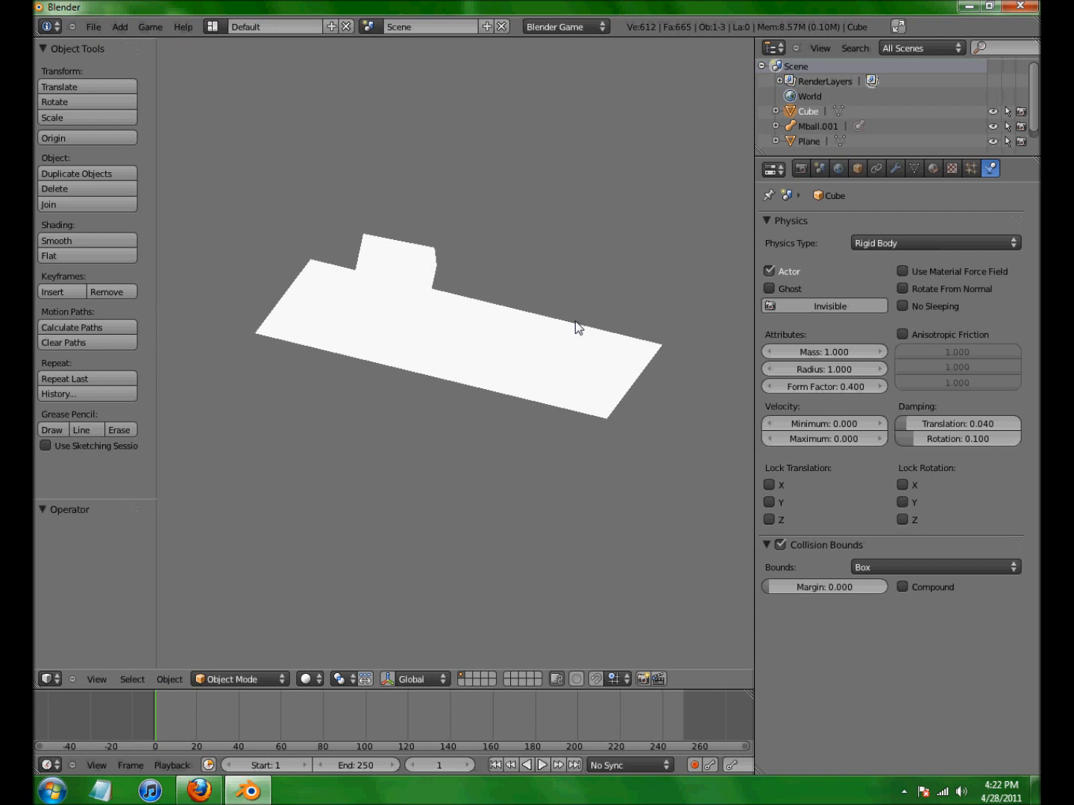
key(Escape)
- In the top view, place the 3D cursor outside the plane's upper-right corner and snap it to the grid at X 6, Y 6
key(KP_7)
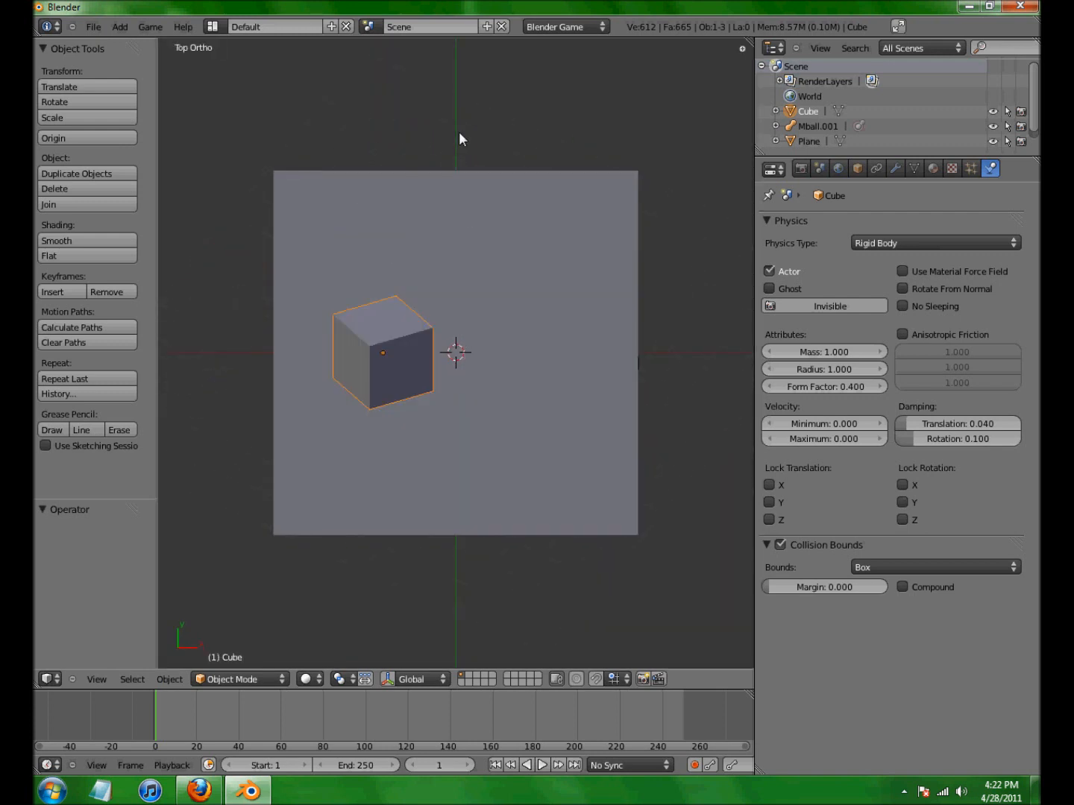
click(674, 136)
key(shift+s)
click(673, 142)
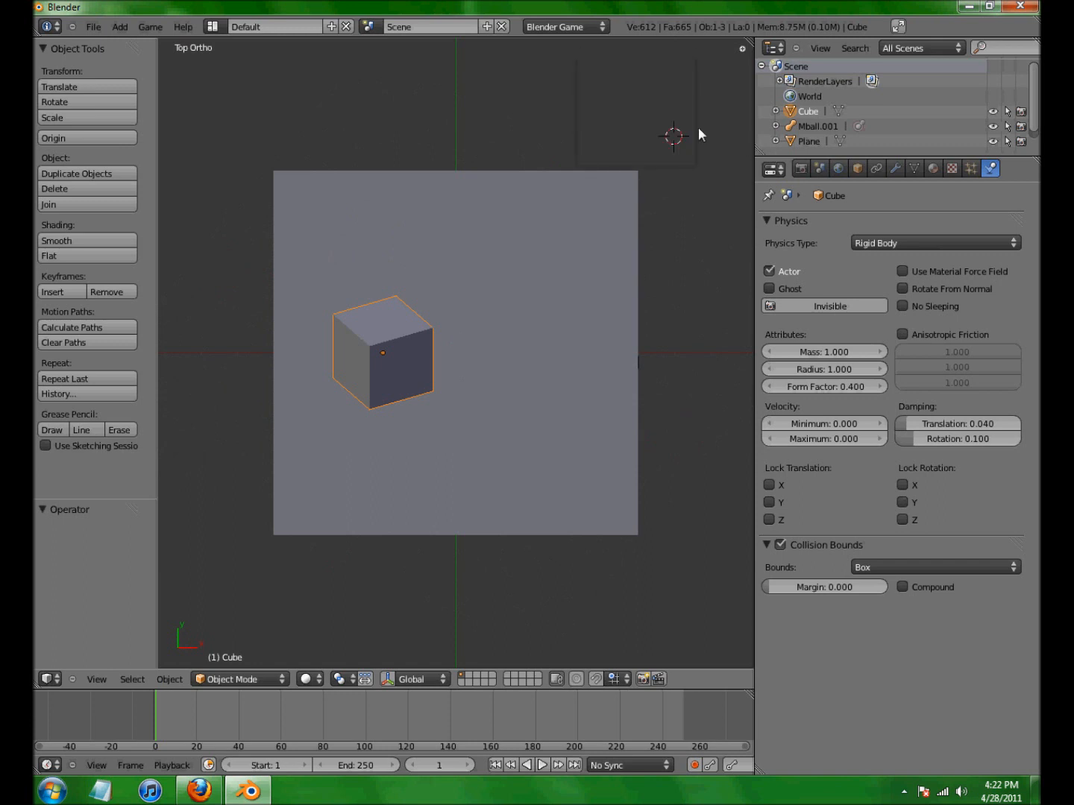
key(shift+s)
click(669, 157)
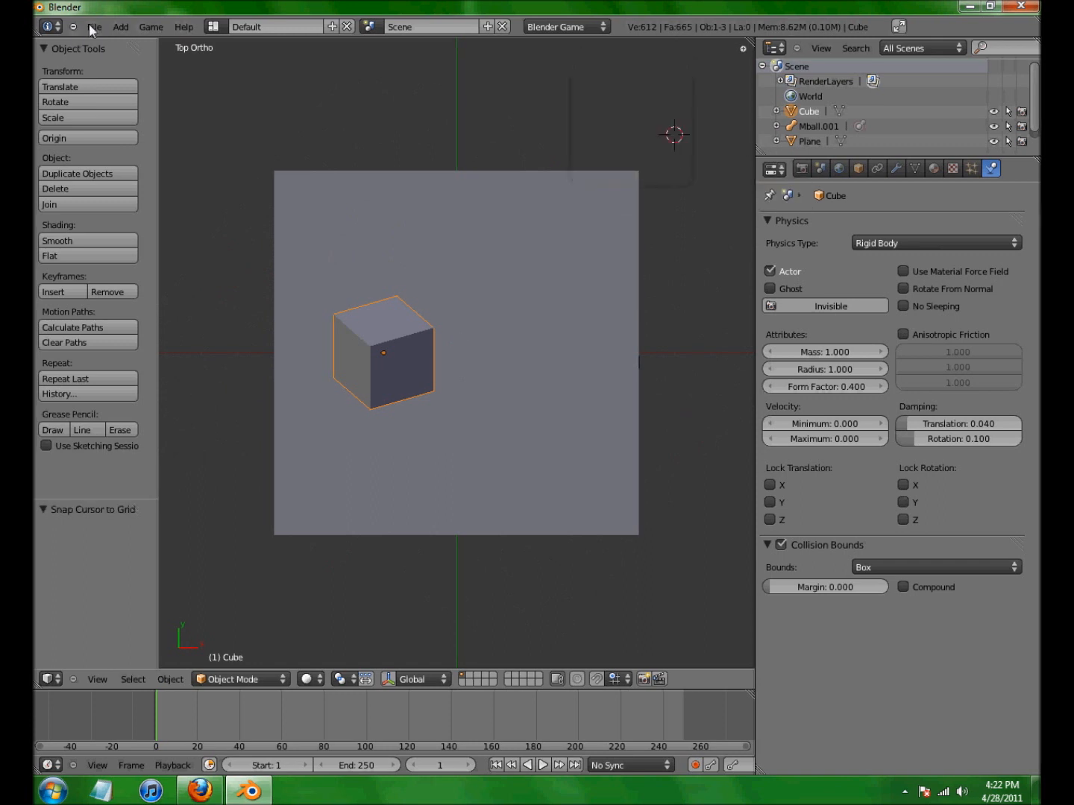
- Add a point lamp at the 3D cursor and test the game's lighting from the top view
click(120, 27)
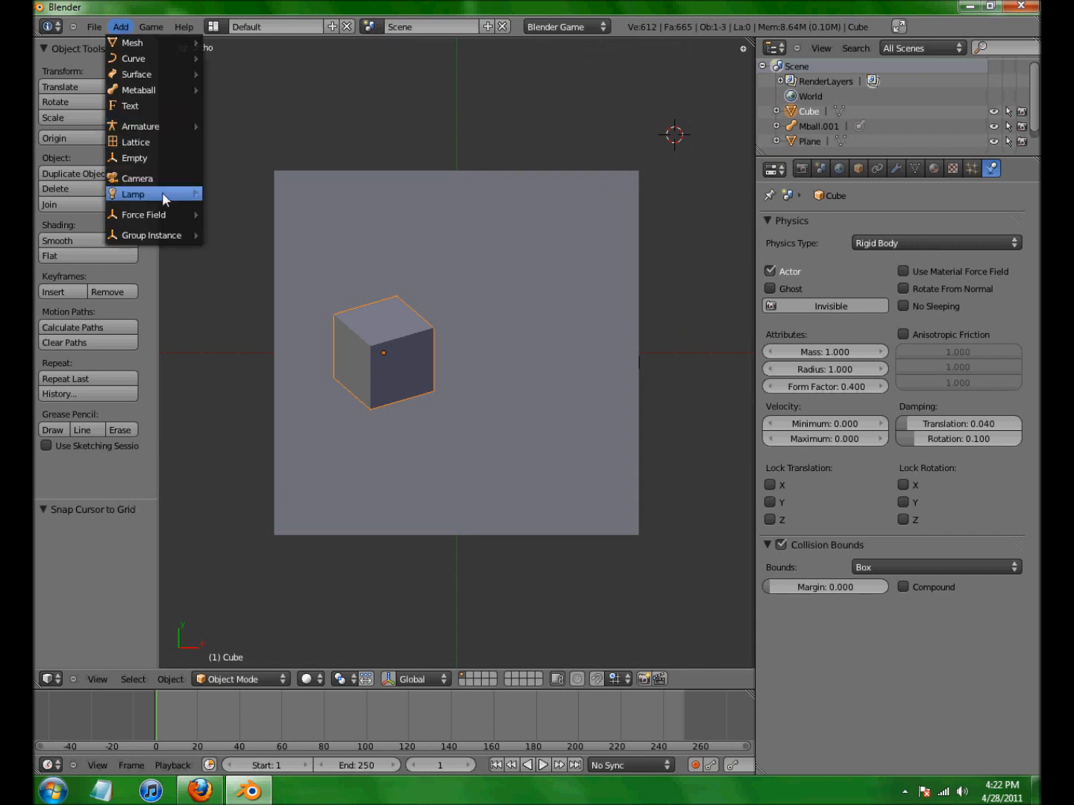
mouse_move(161, 194)
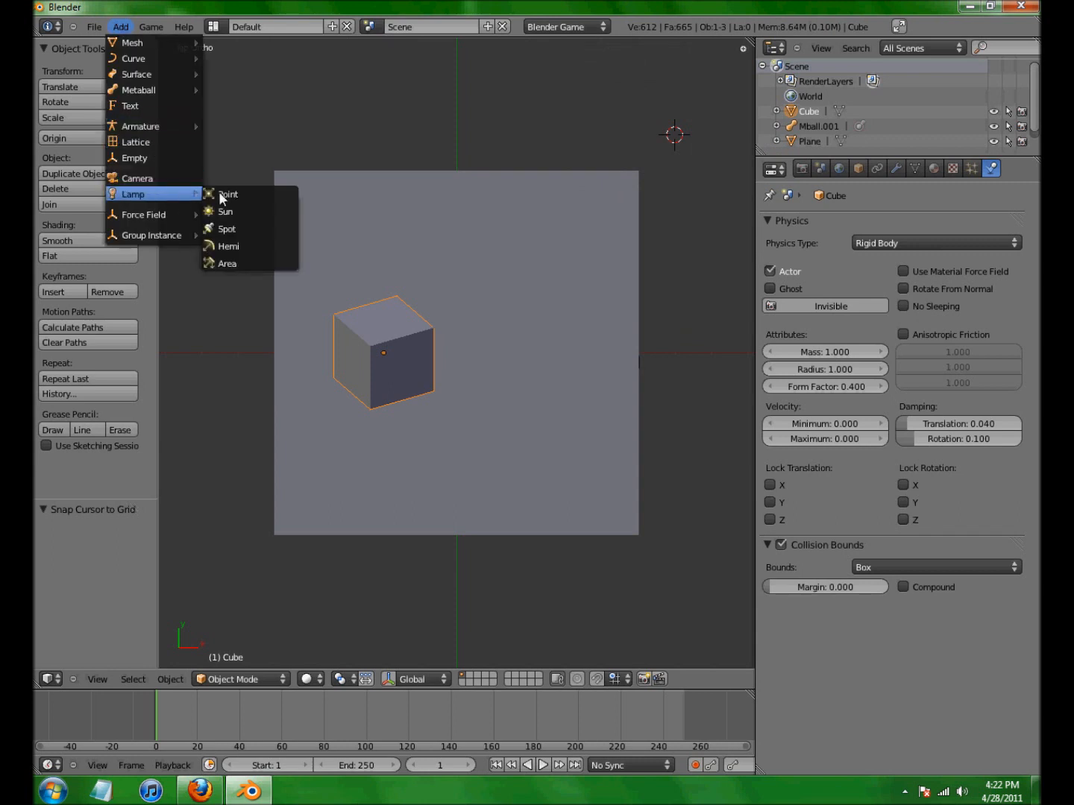
click(270, 193)
key(p)
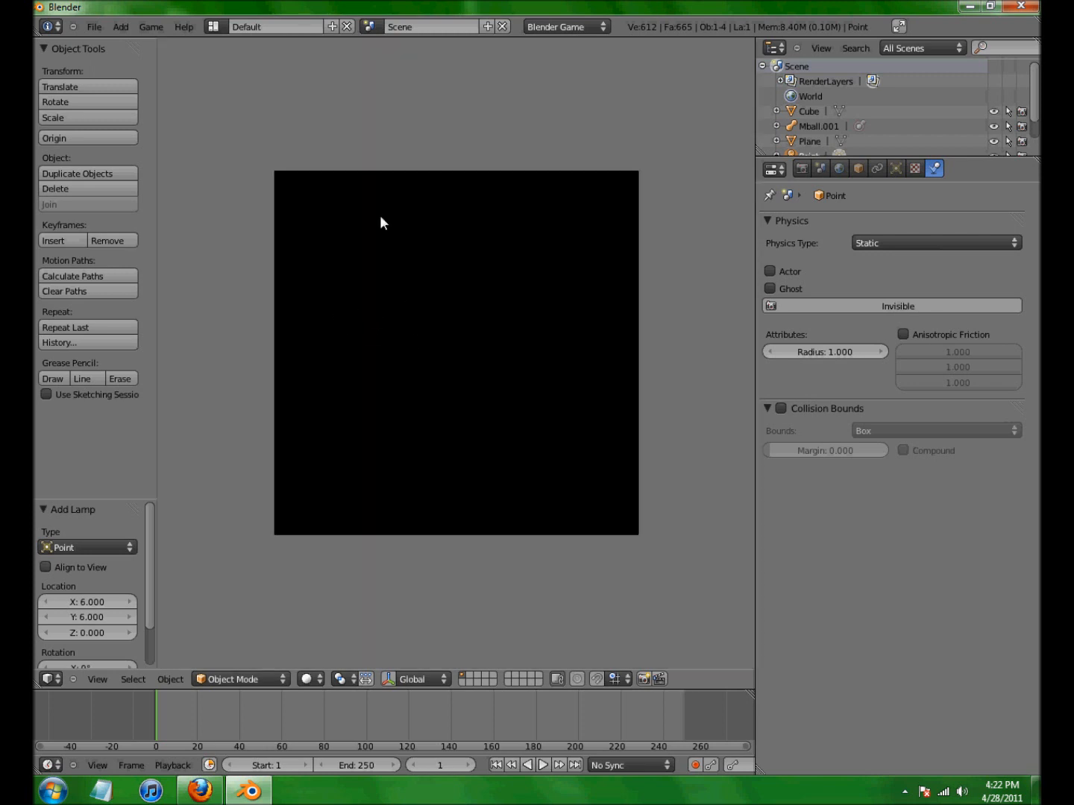
key(Escape)
- Move the point lamp 20 units up along the global Z axis and test the game from an angled view
scroll(432, 244, down, 4)
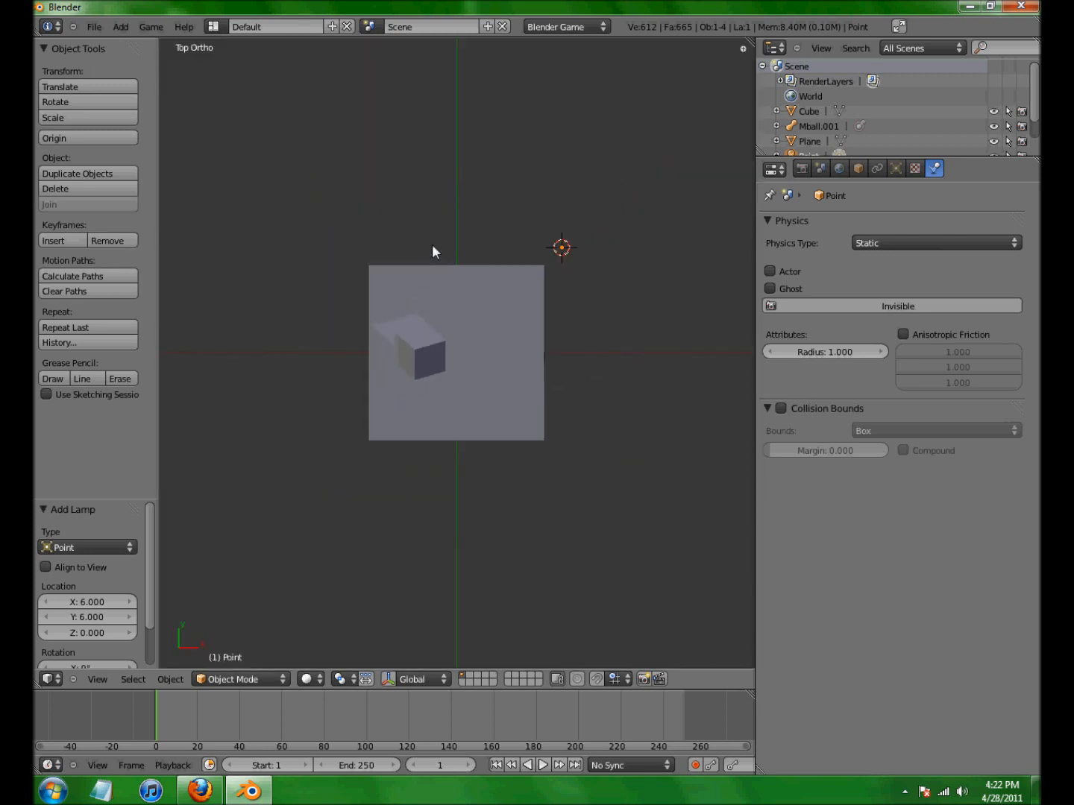
middle_drag(466, 326, 471, 406)
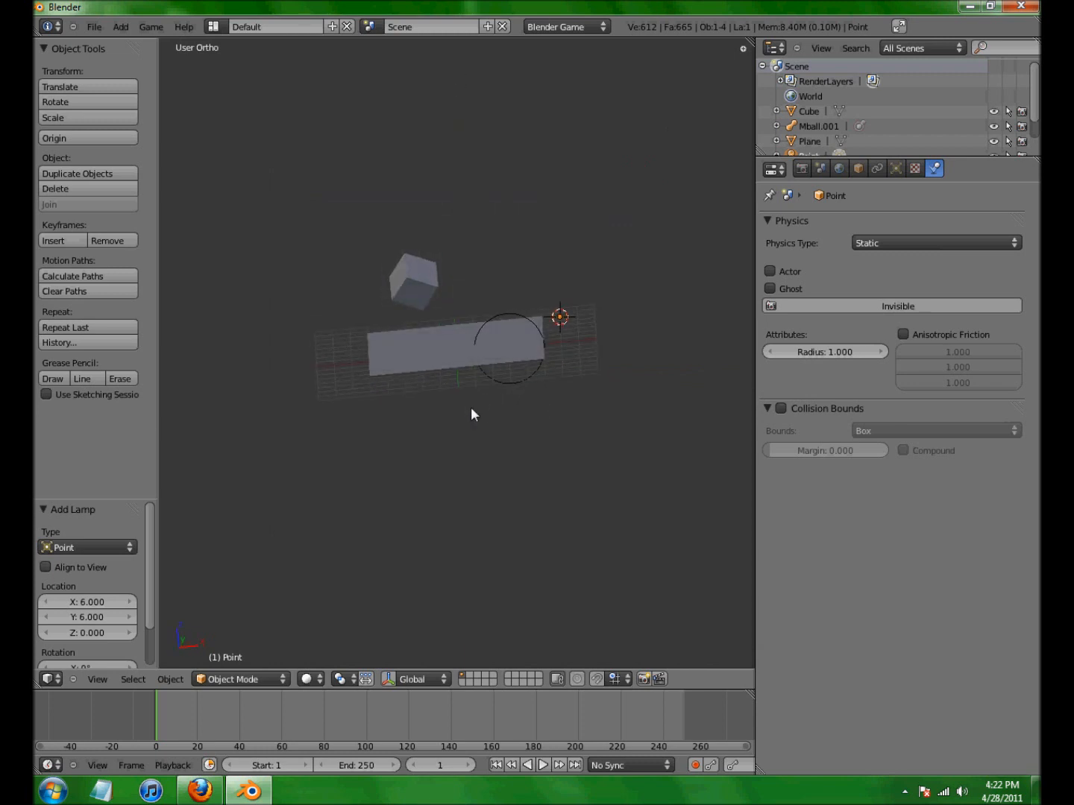
key(g)
key(z)
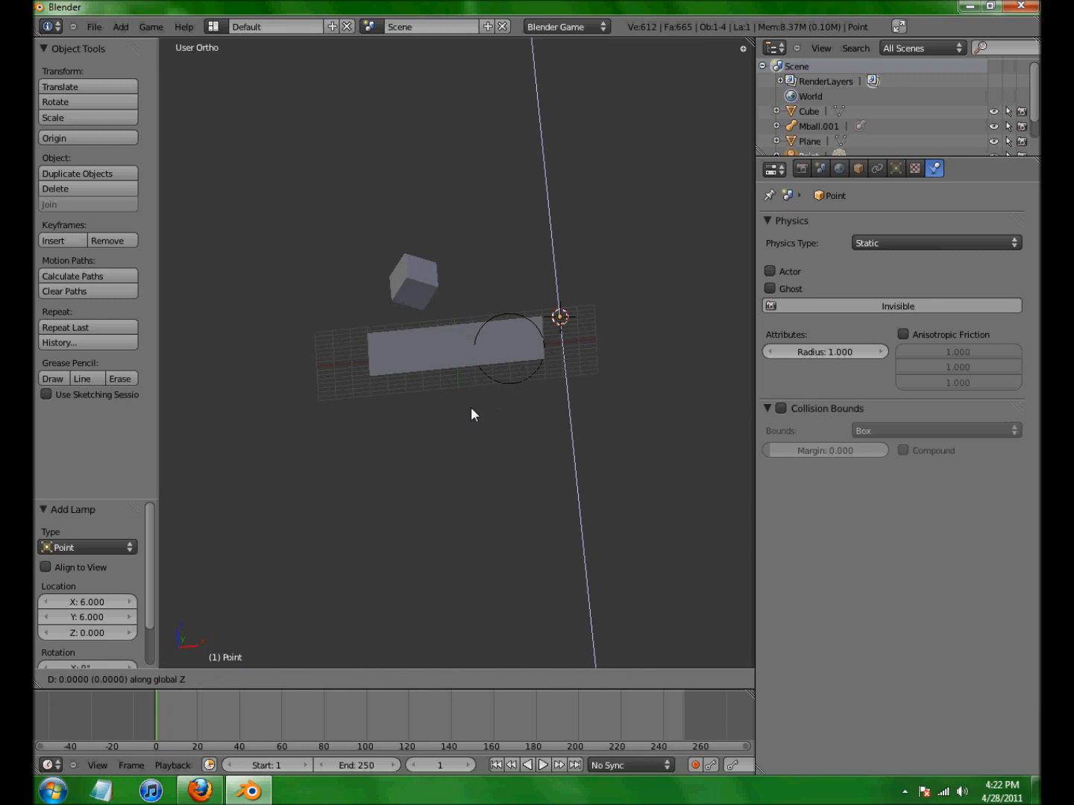
text(20)
key(Return)
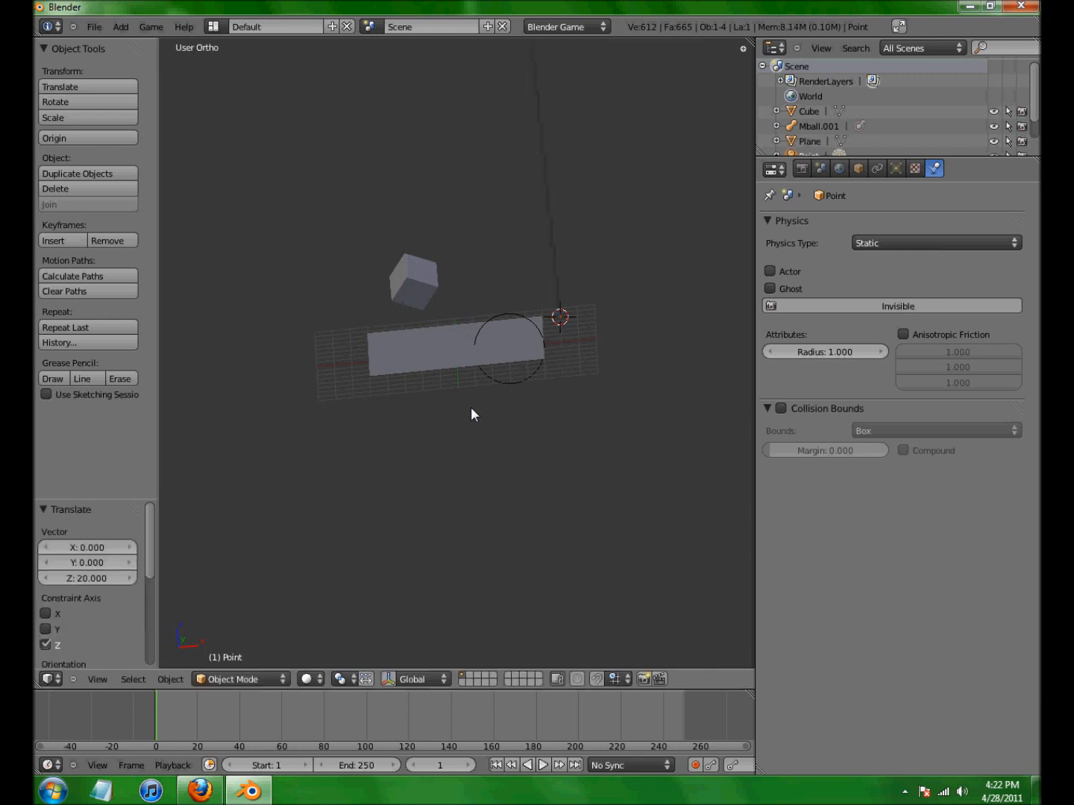
key(p)
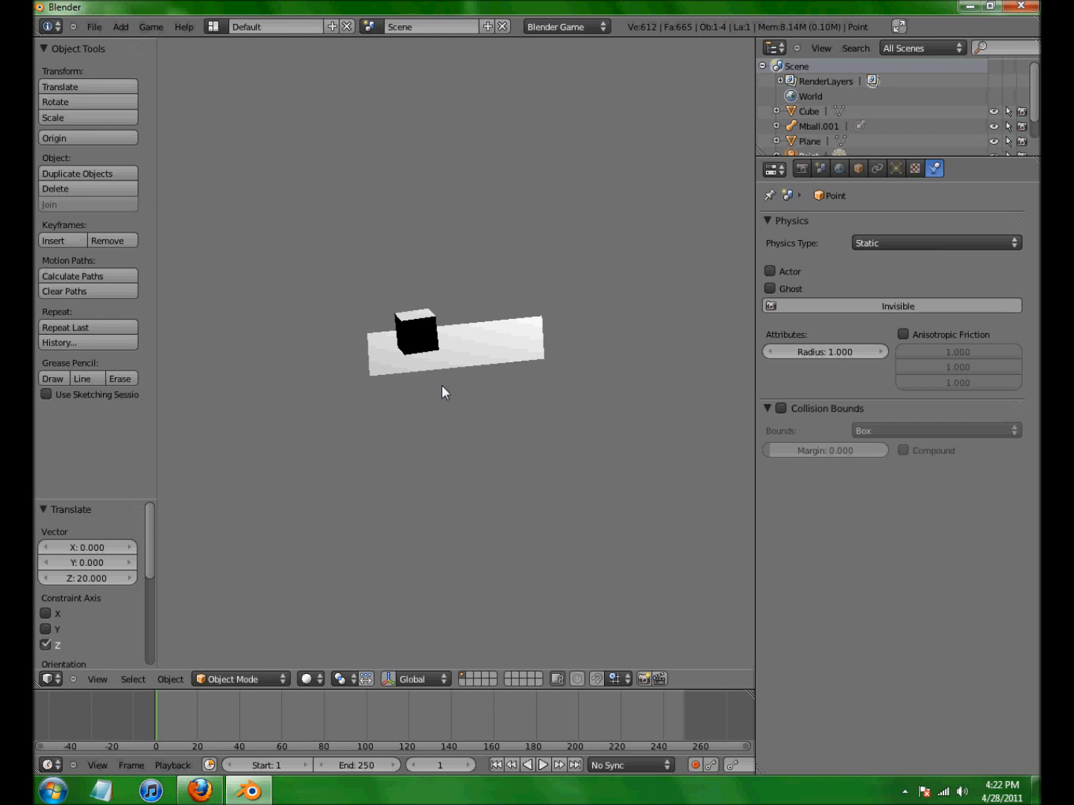
key(Escape)
- Select the cube and examine its position above the plane from several angles
right_click(422, 299)
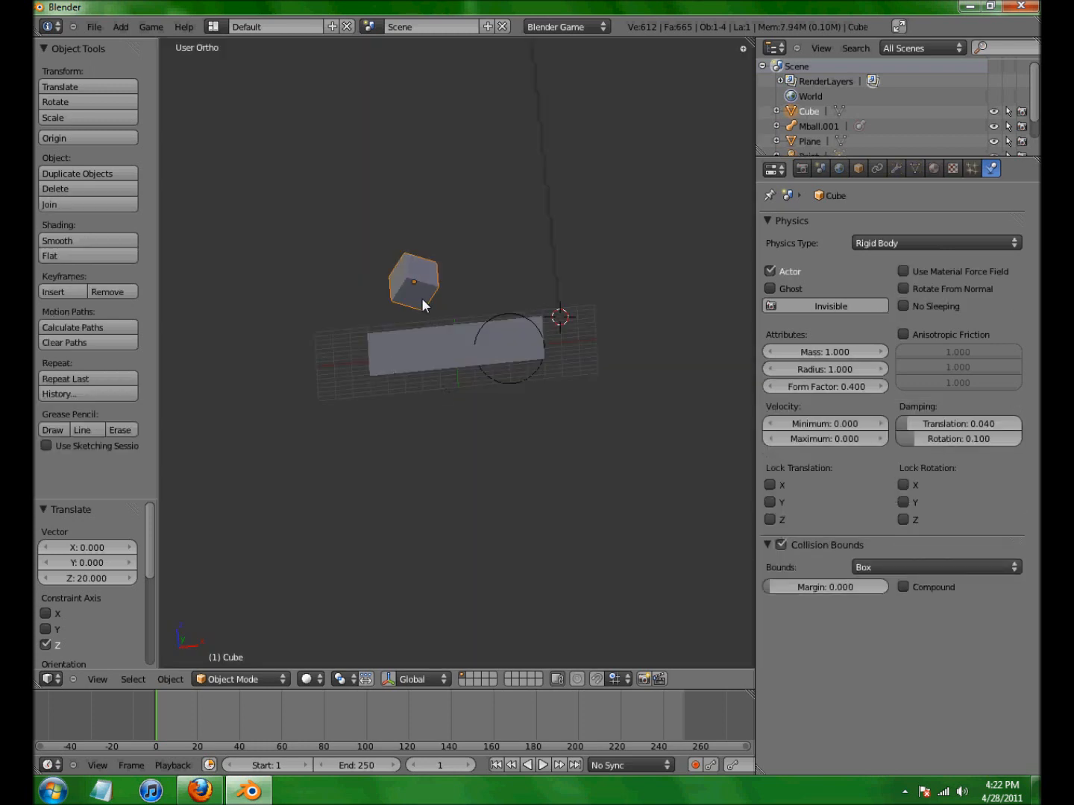
middle_drag(422, 304, 608, 332)
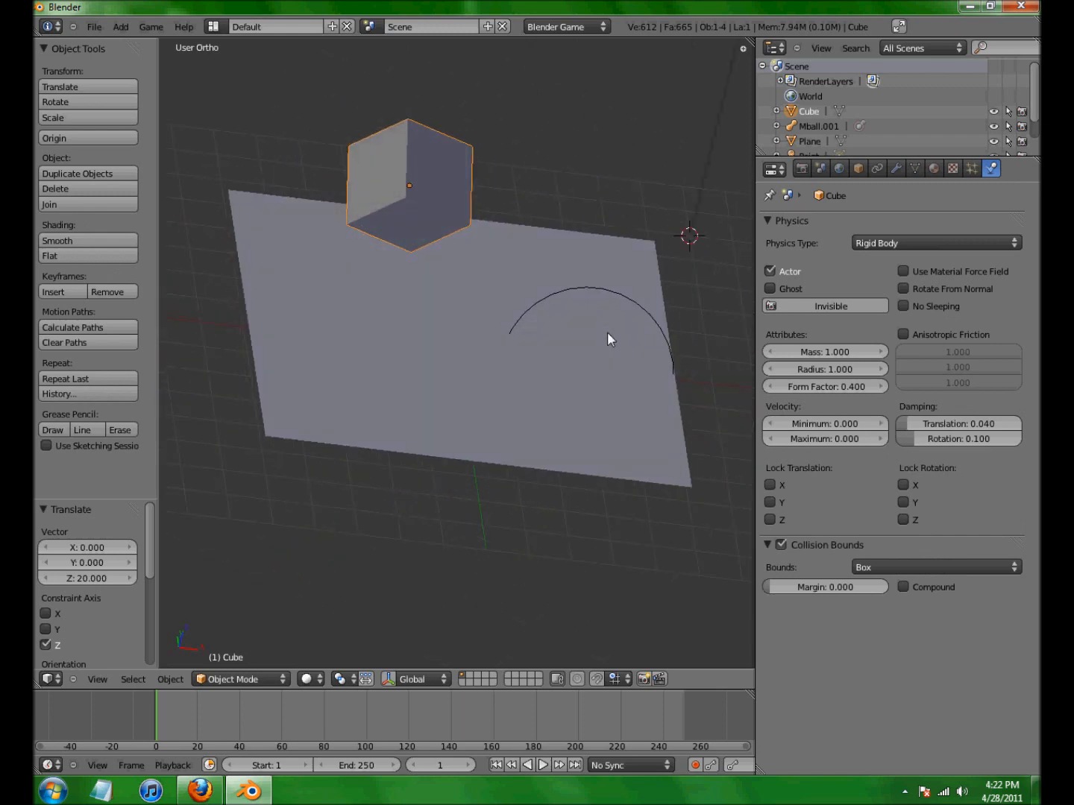
scroll(558, 298, down, 4)
middle_drag(473, 191, 435, 388)
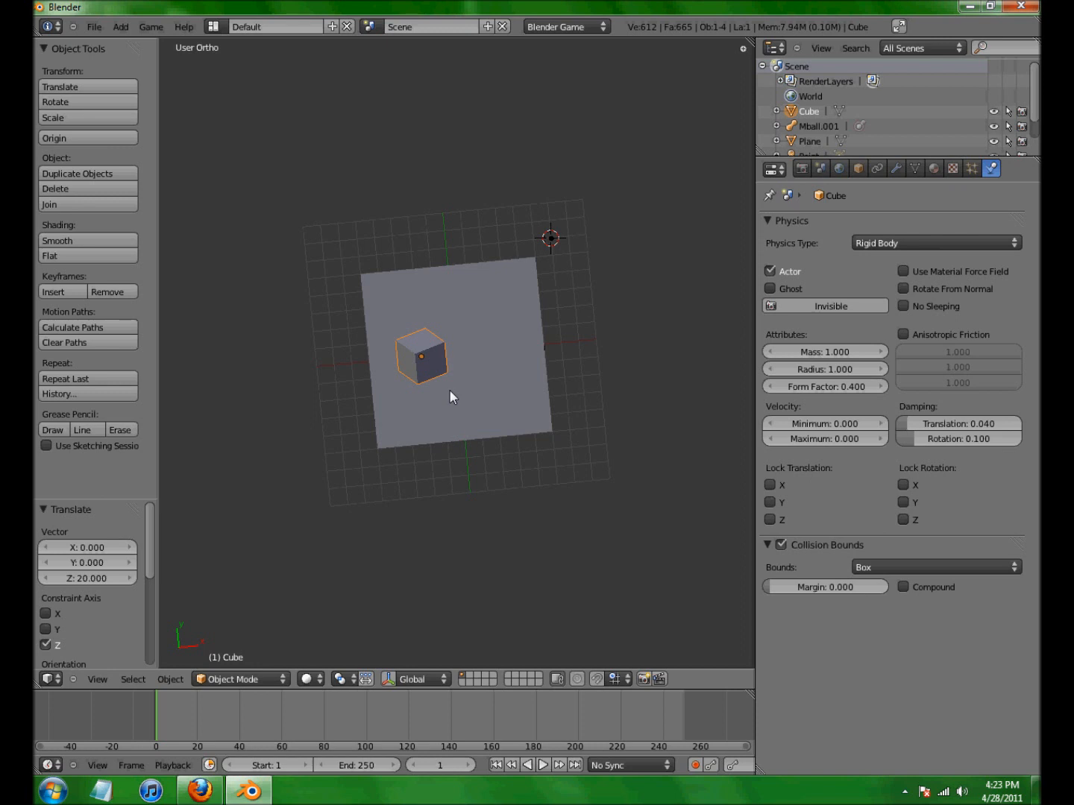
middle_drag(473, 455, 481, 123)
scroll(496, 228, up, 5)
middle_drag(475, 242, 452, 437)
- In the top view, place the 3D cursor over the plane's upper half and snap it to the grid at X 1, Y 3
key(KP_7)
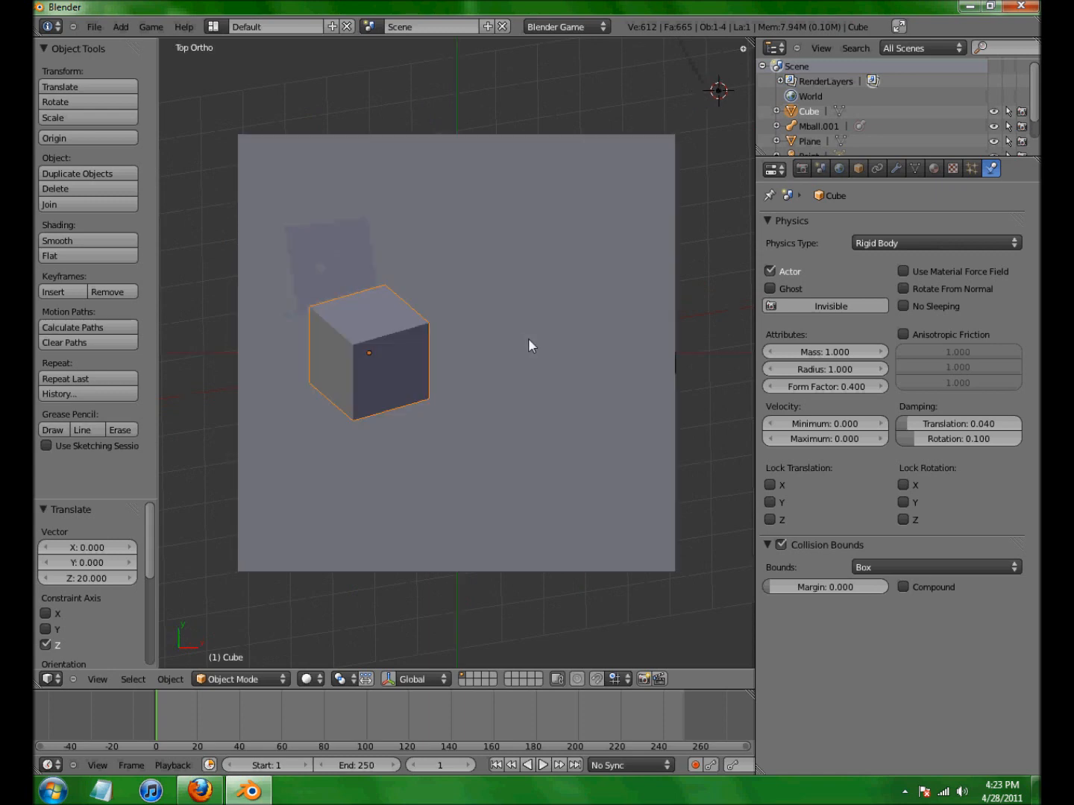
click(602, 356)
key(shift+s)
click(489, 232)
key(shift+s)
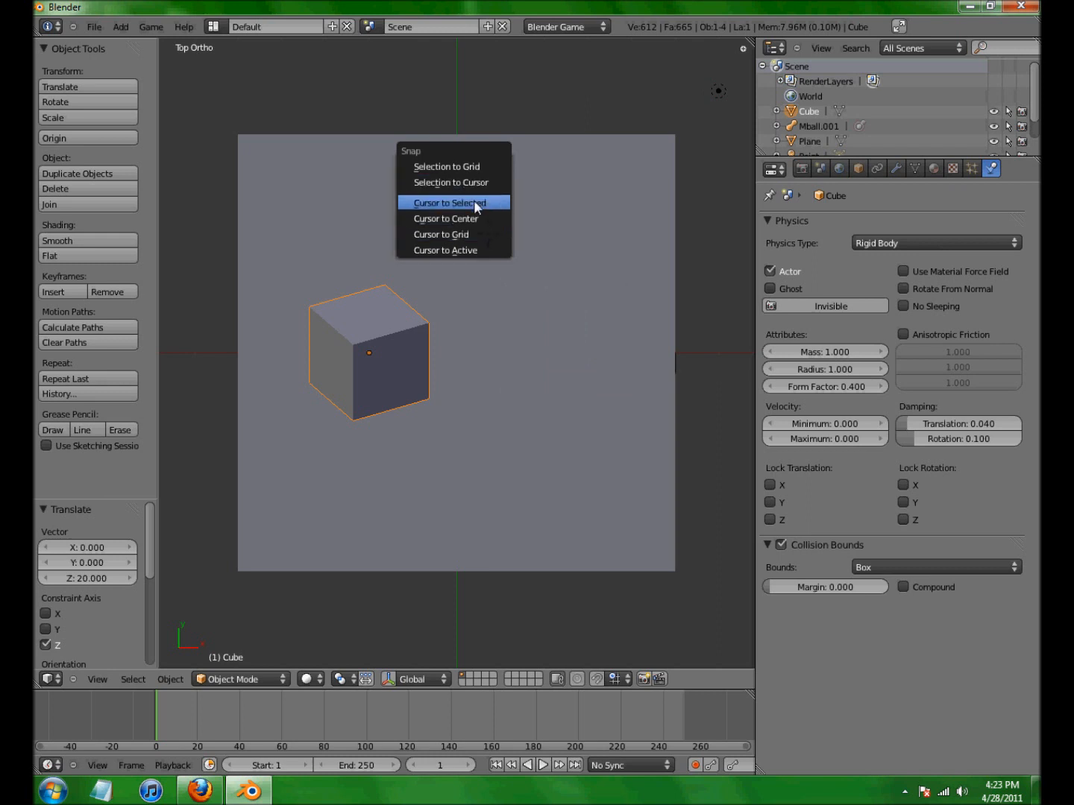
click(482, 234)
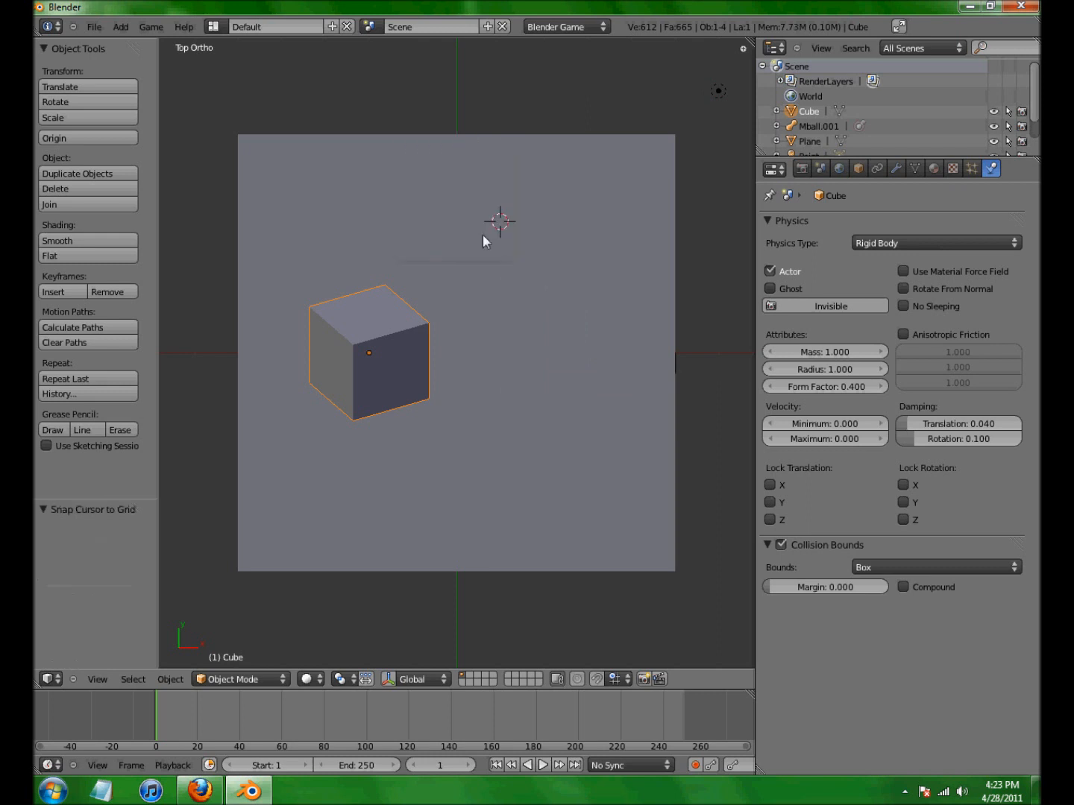
- Add a Monkey mesh at the 3D cursor
click(129, 28)
mouse_move(156, 90)
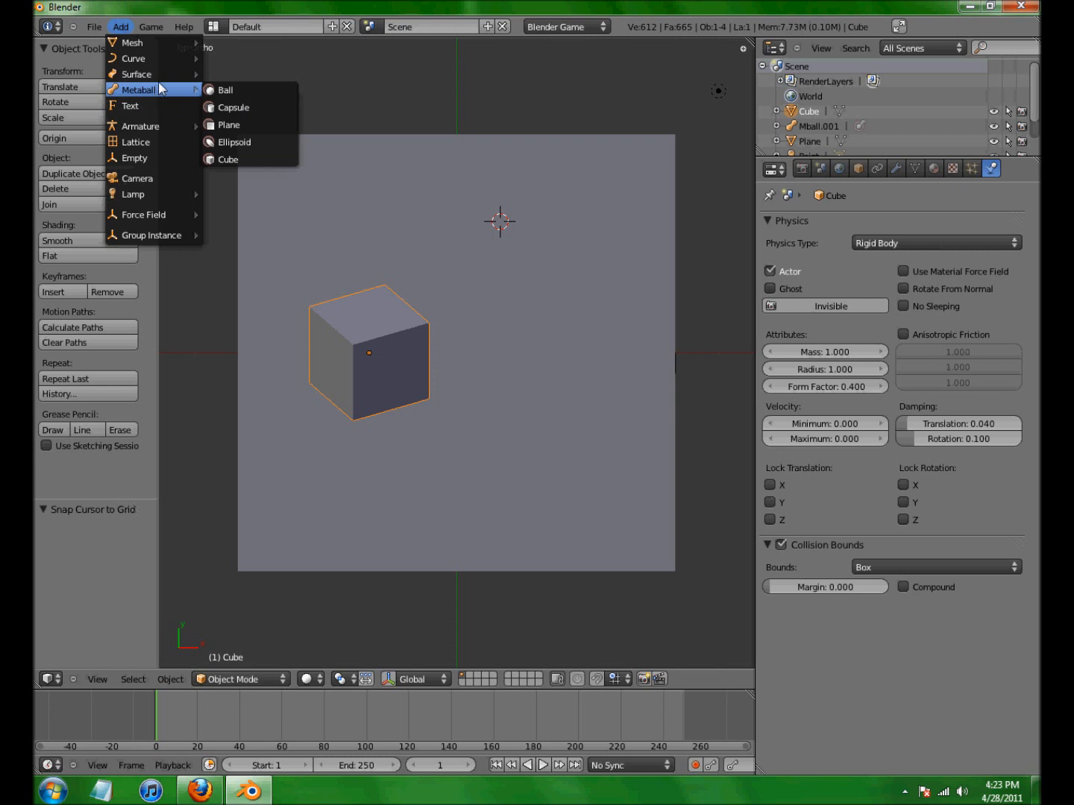
mouse_move(167, 59)
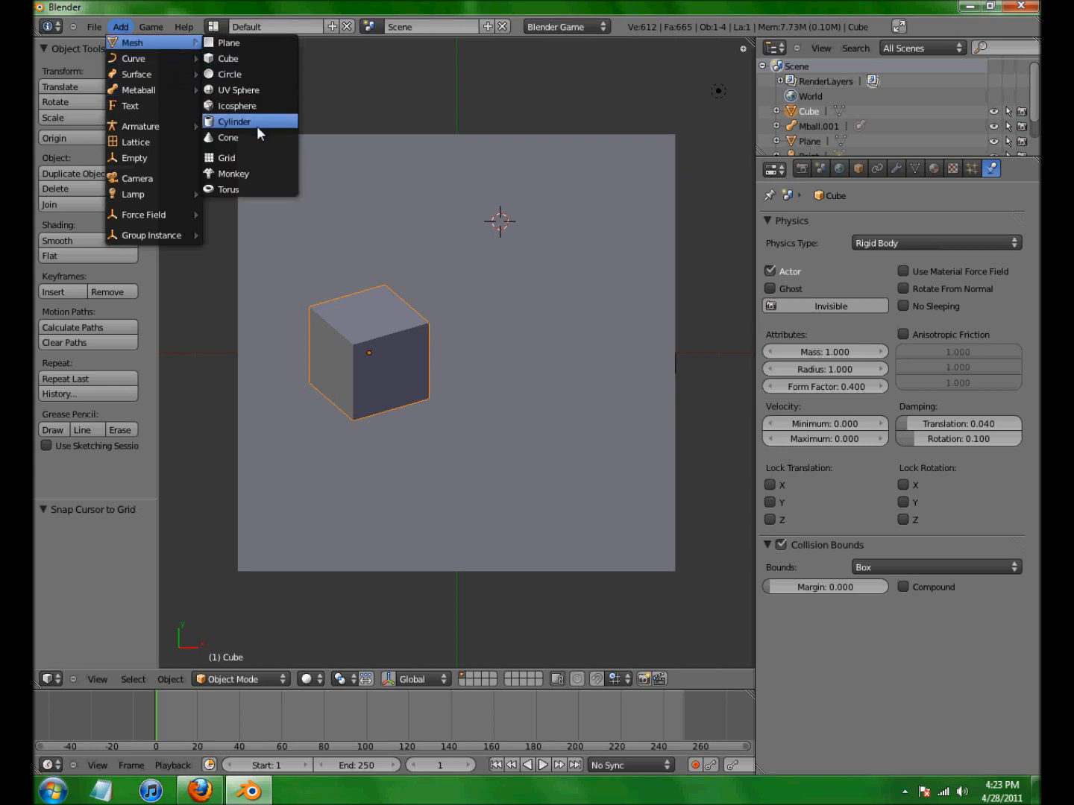
click(237, 174)
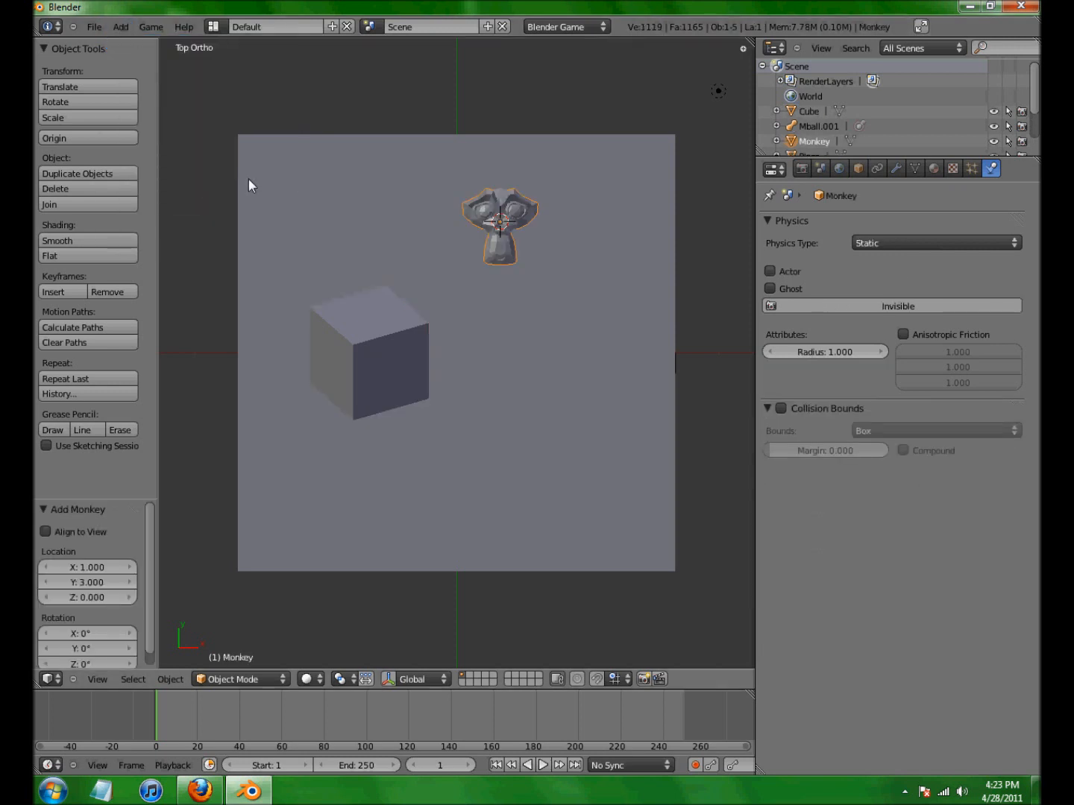
- Rotate the monkey 90° in the top view and another 90° about the global Y axis
key(r)
key(9)
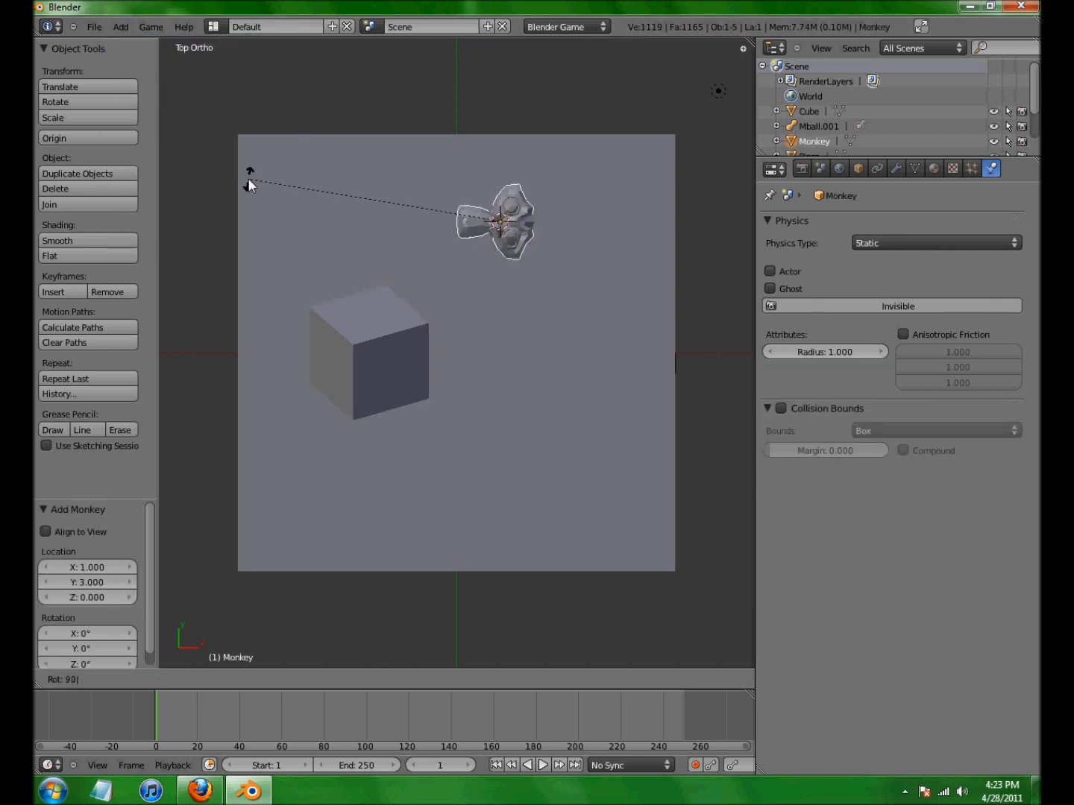
key(Return)
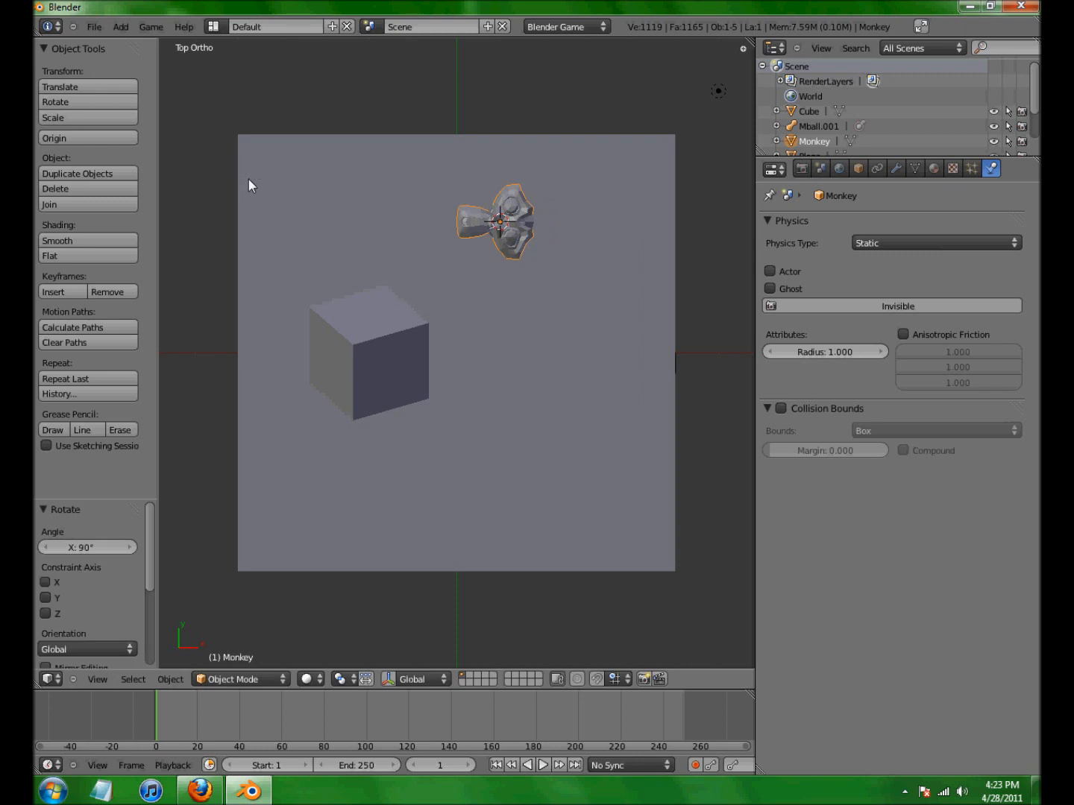
key(r)
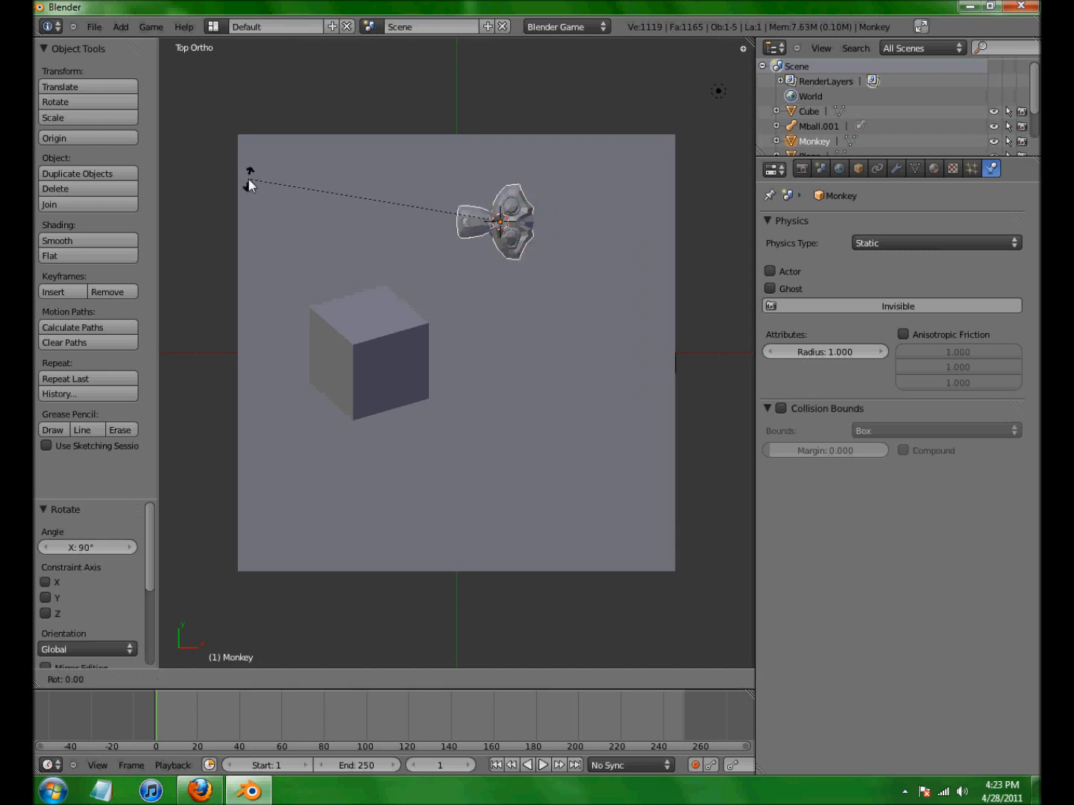
text(y90)
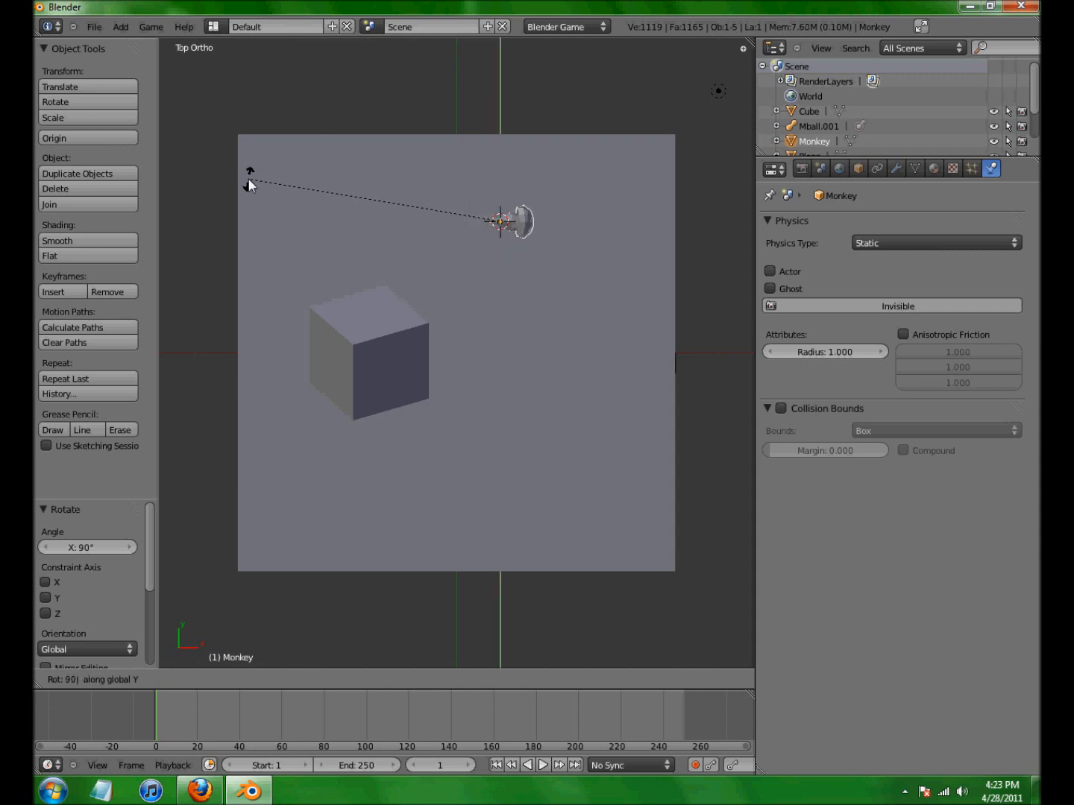
key(Return)
- Move the monkey 2 units up along the global Z axis
key(g)
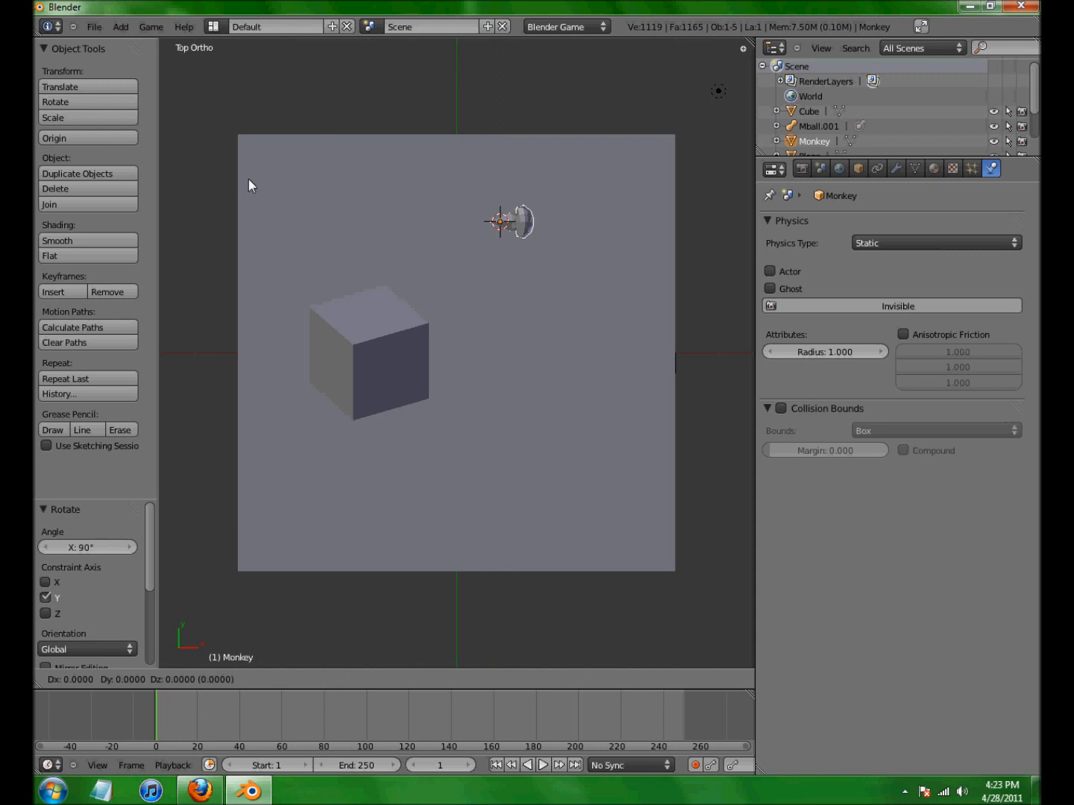
text(z2)
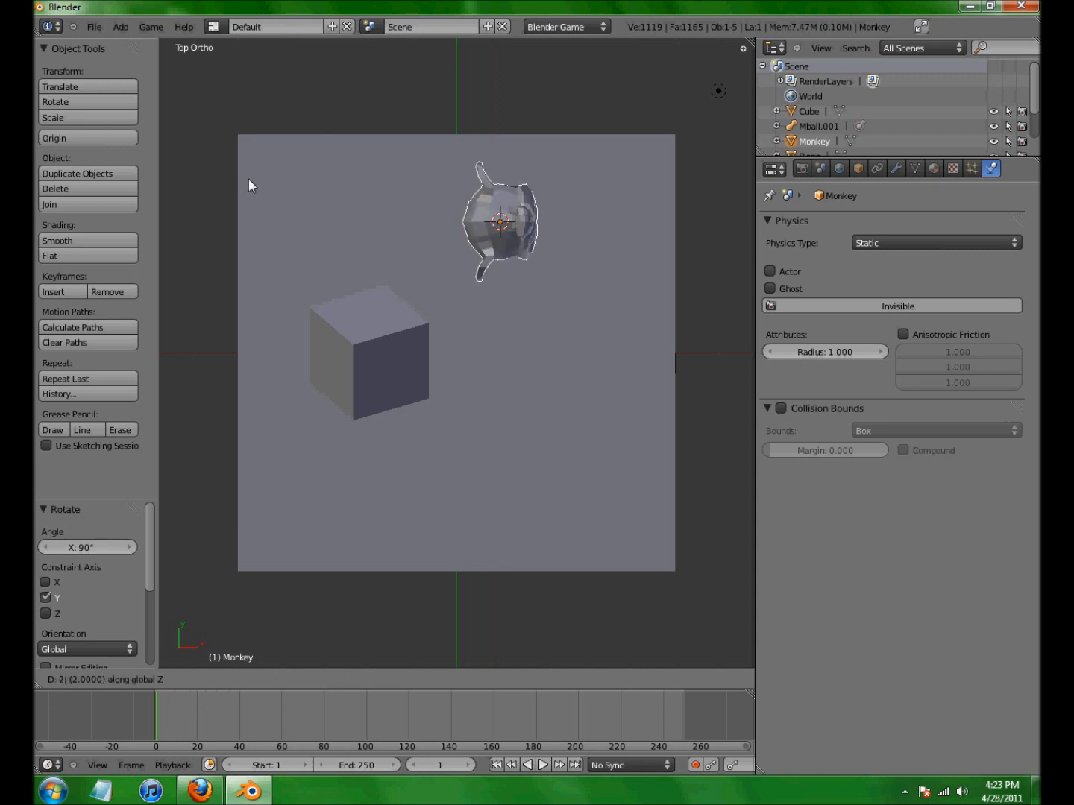
key(Return)
- Rotate the monkey -180° about the global Y axis and check its orientation in the front and top views
middle_drag(467, 263, 568, 375)
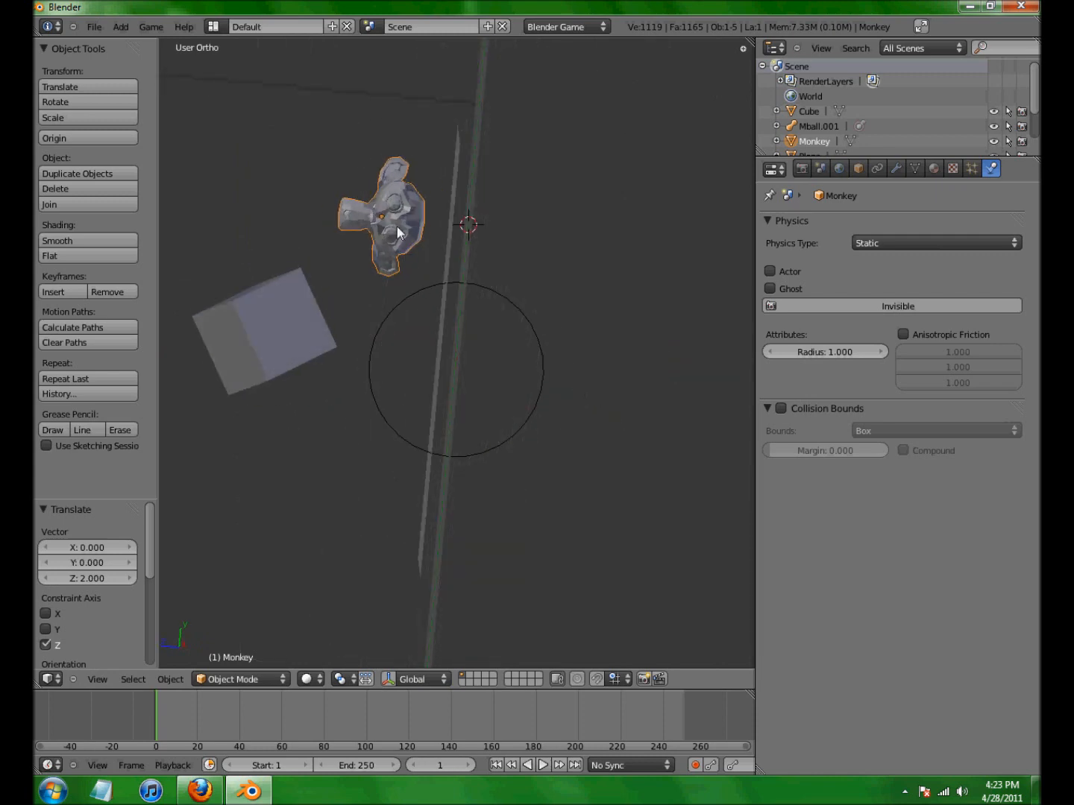
key(r)
key(y)
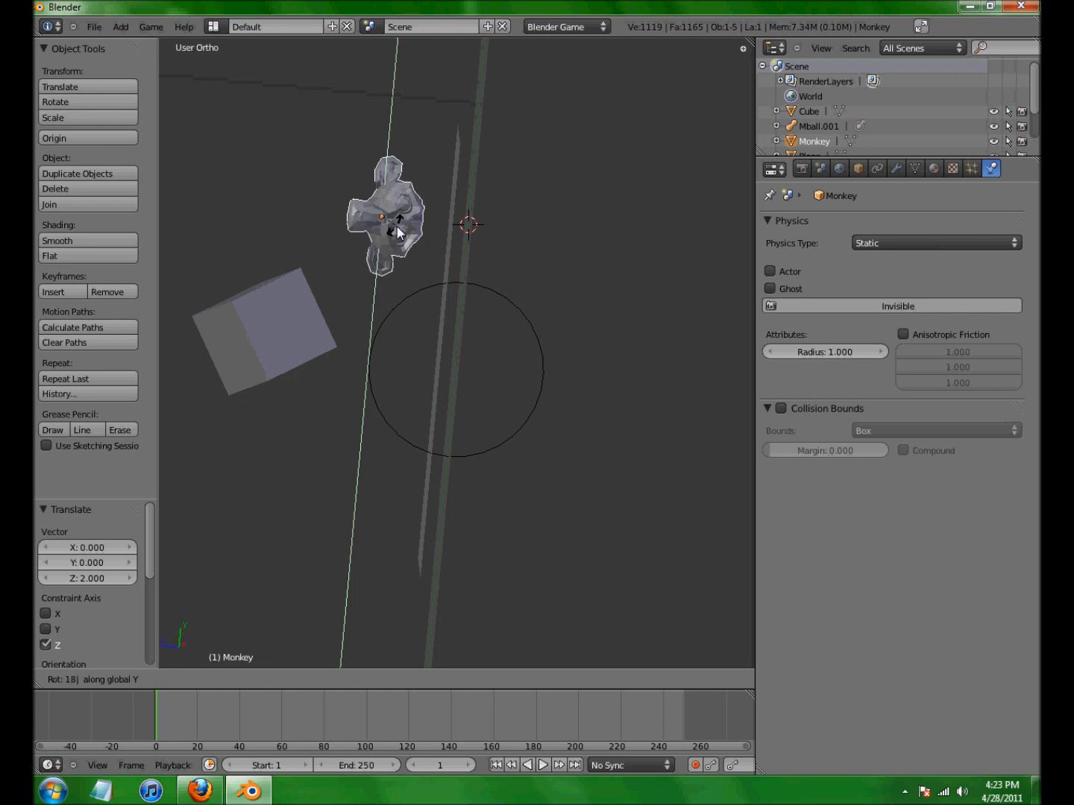
click(396, 225)
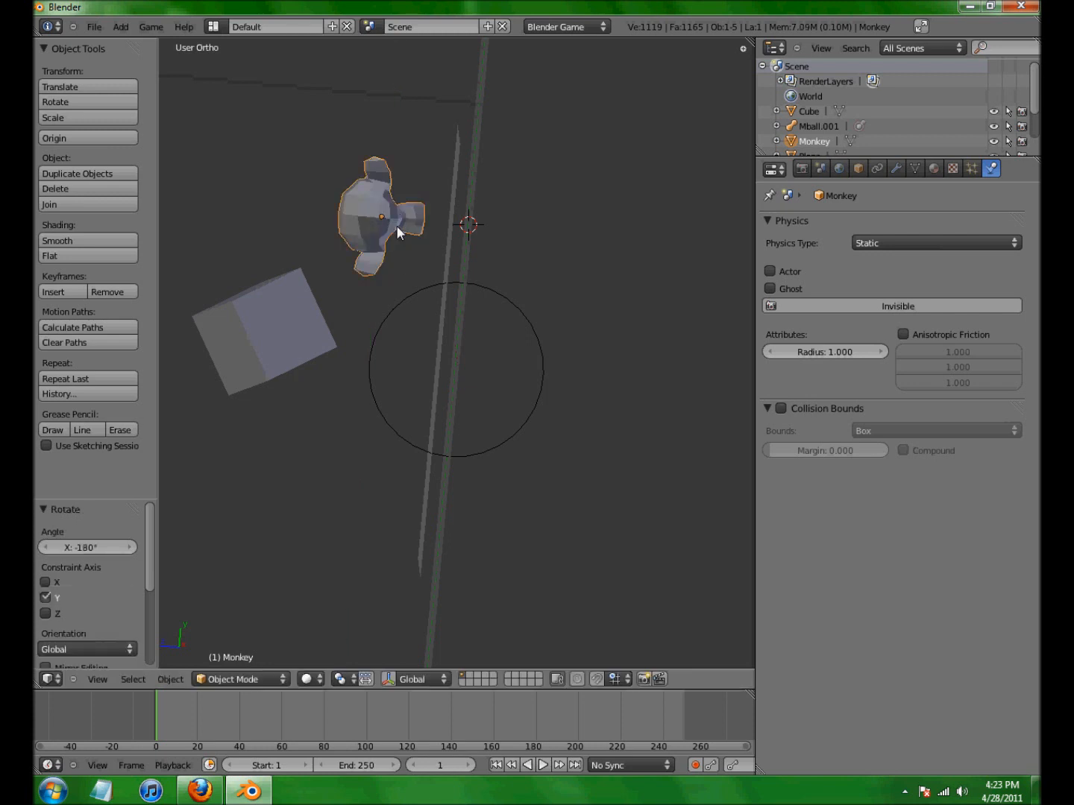
key(KP_1)
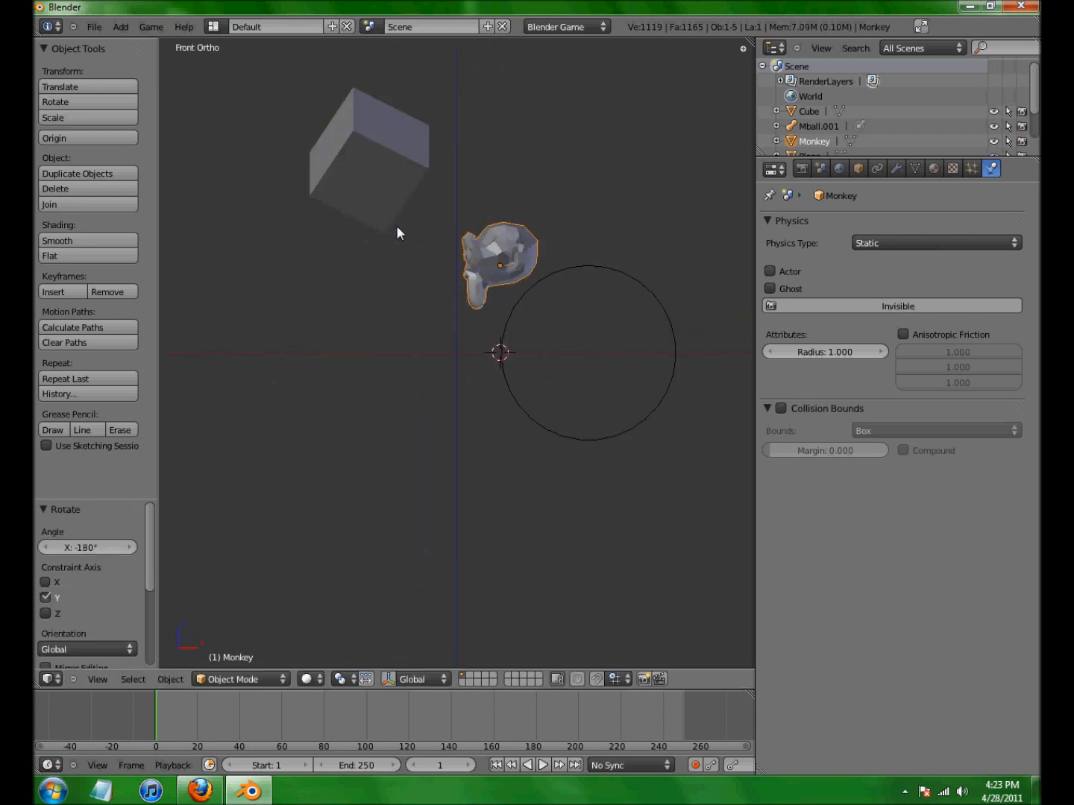
key(KP_7)
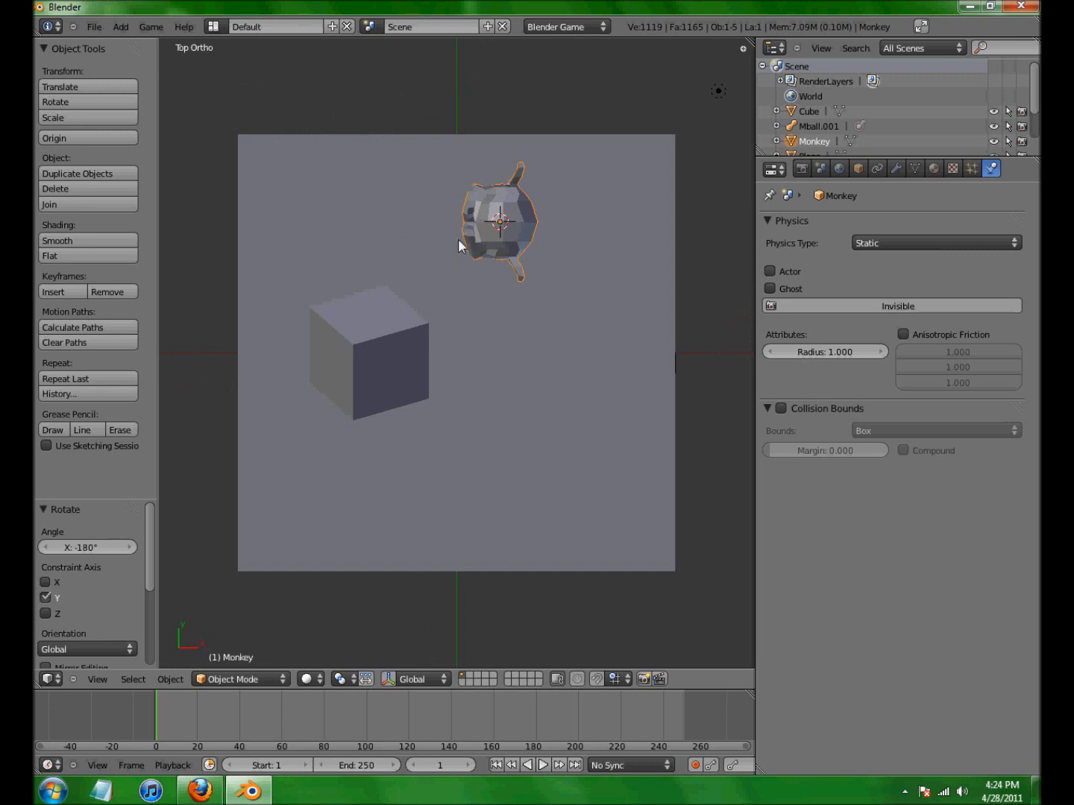
- Raise the monkey another 3 units along the global Z axis and check its height from an angled view
key(g)
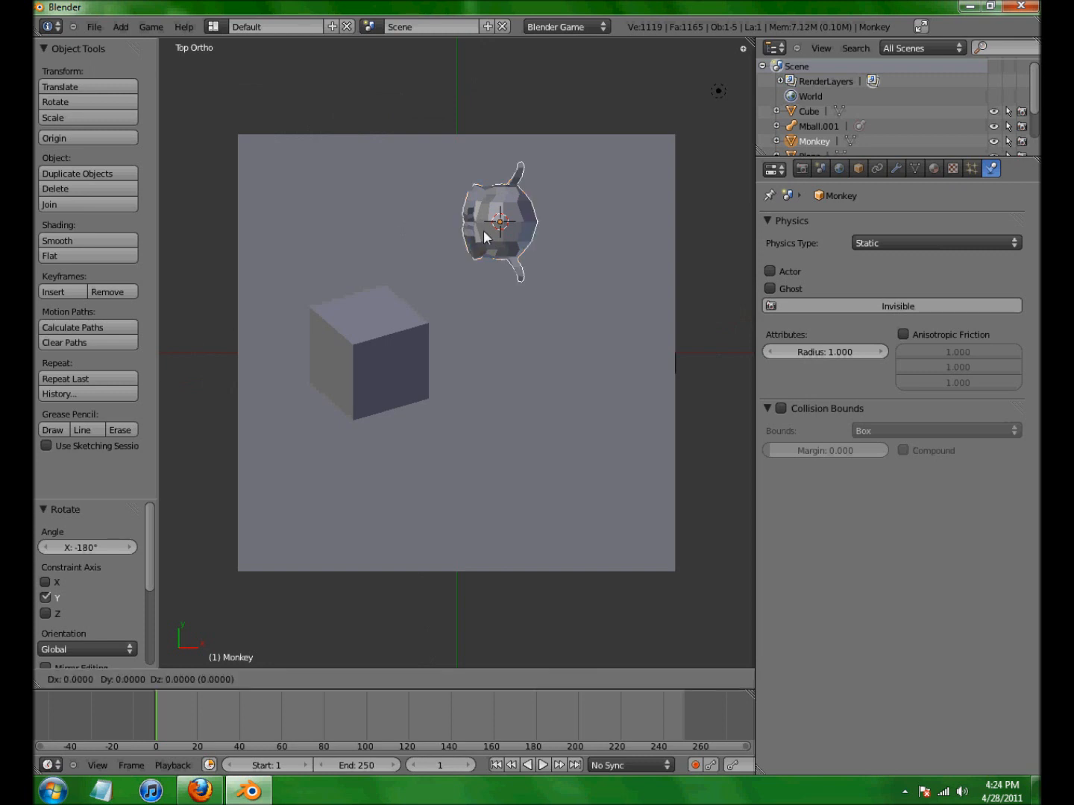
key(z)
key(3)
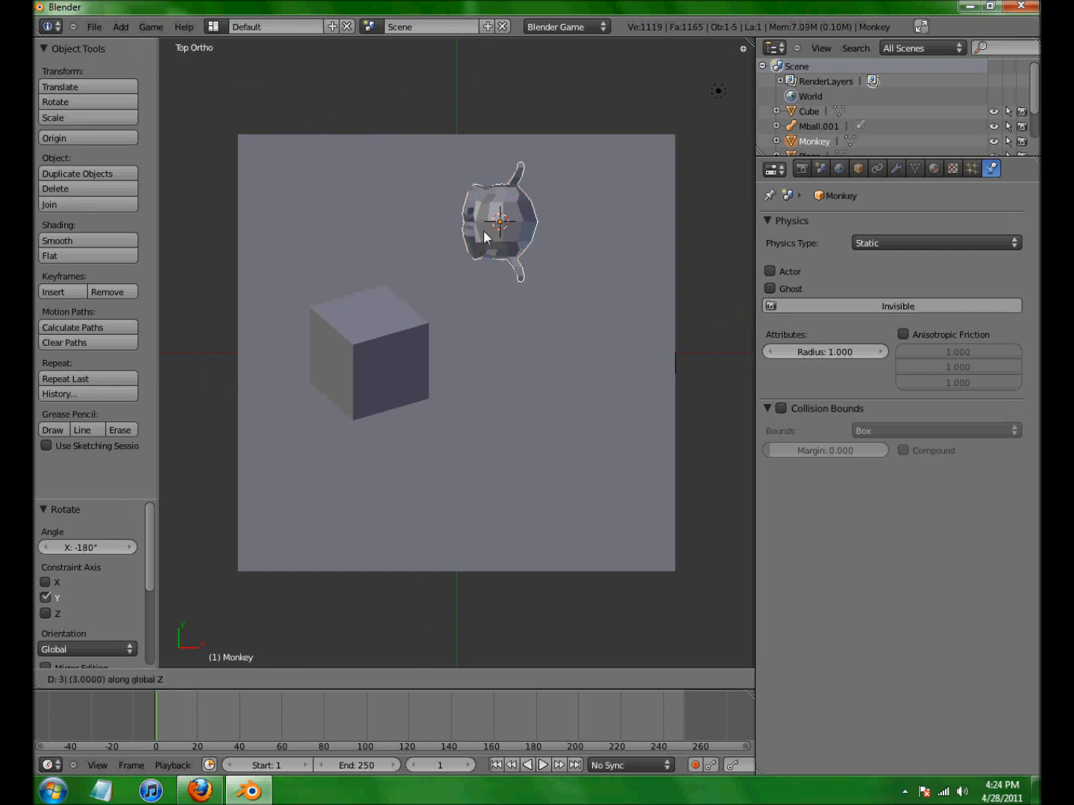
key(Return)
middle_drag(504, 459, 472, 322)
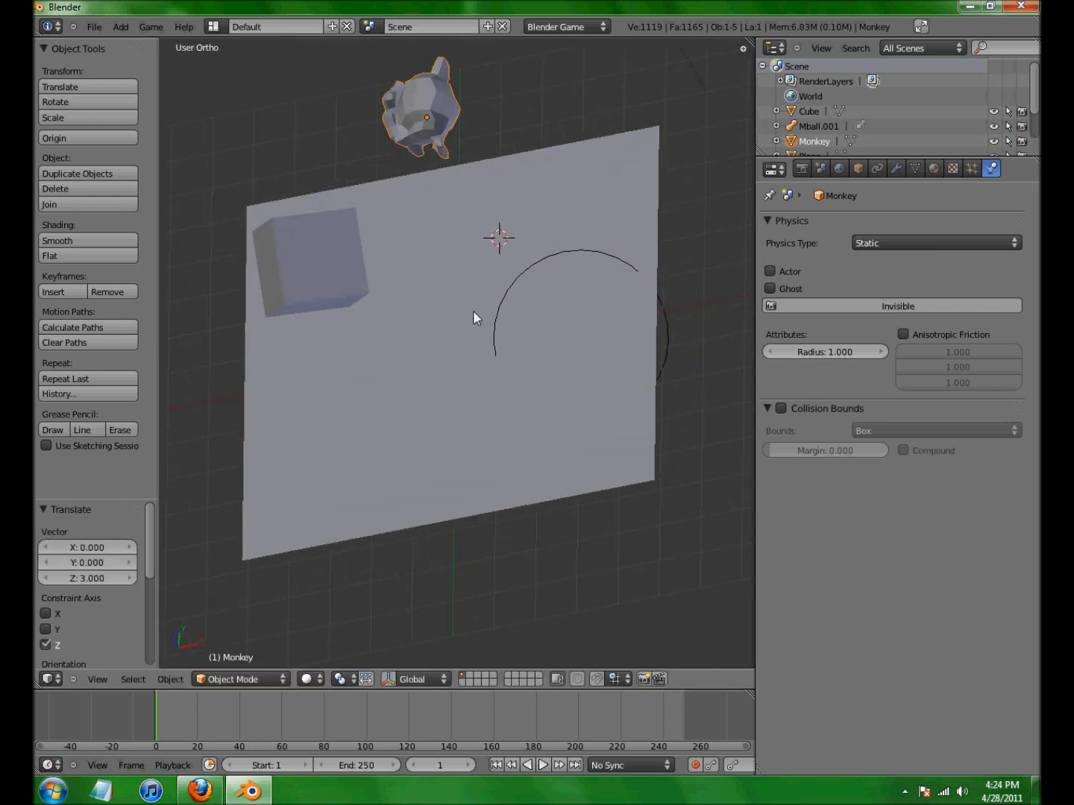
- Set the monkey's physics to Soft Body with linear stiffness 1.000 and Rigid to Soft Body enabled, and test the game from the front
key(KP_7)
click(933, 239)
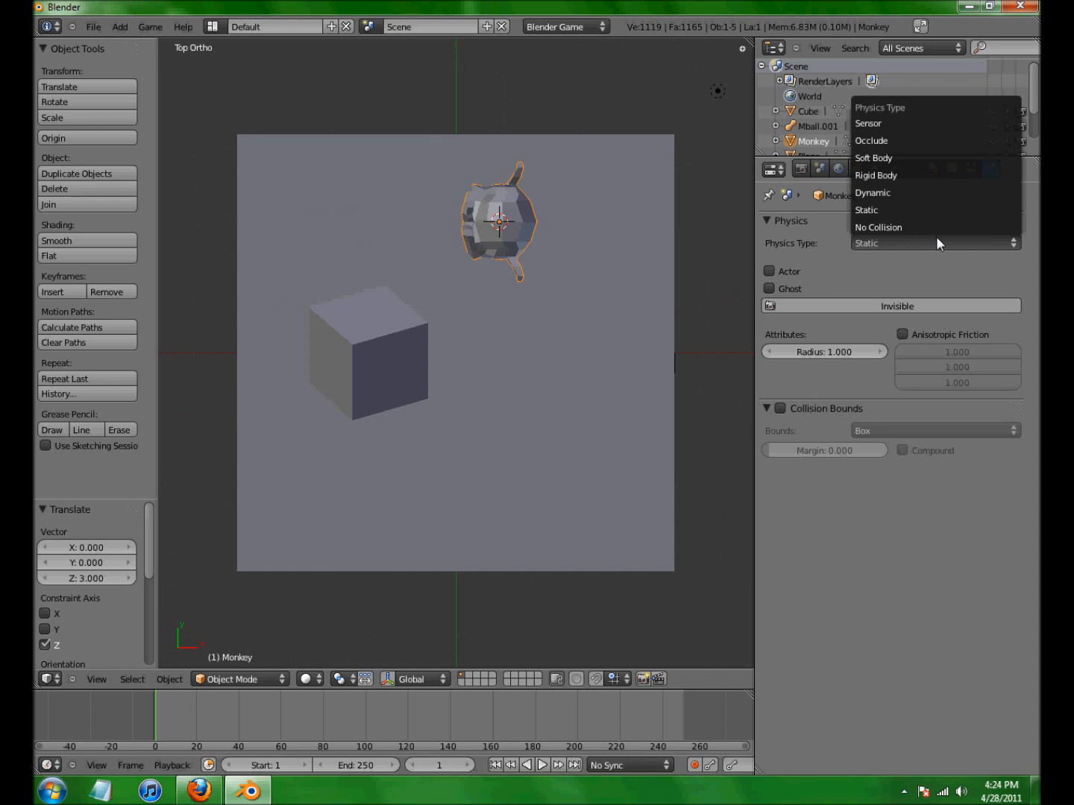
click(918, 159)
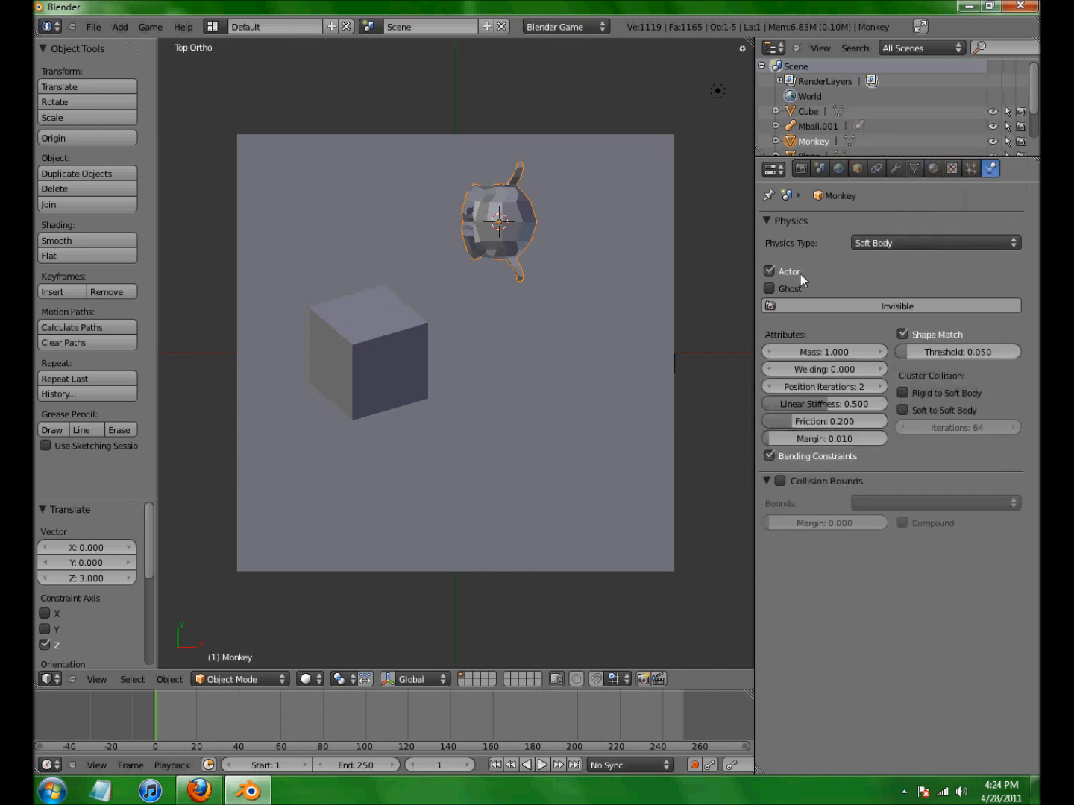
key(p)
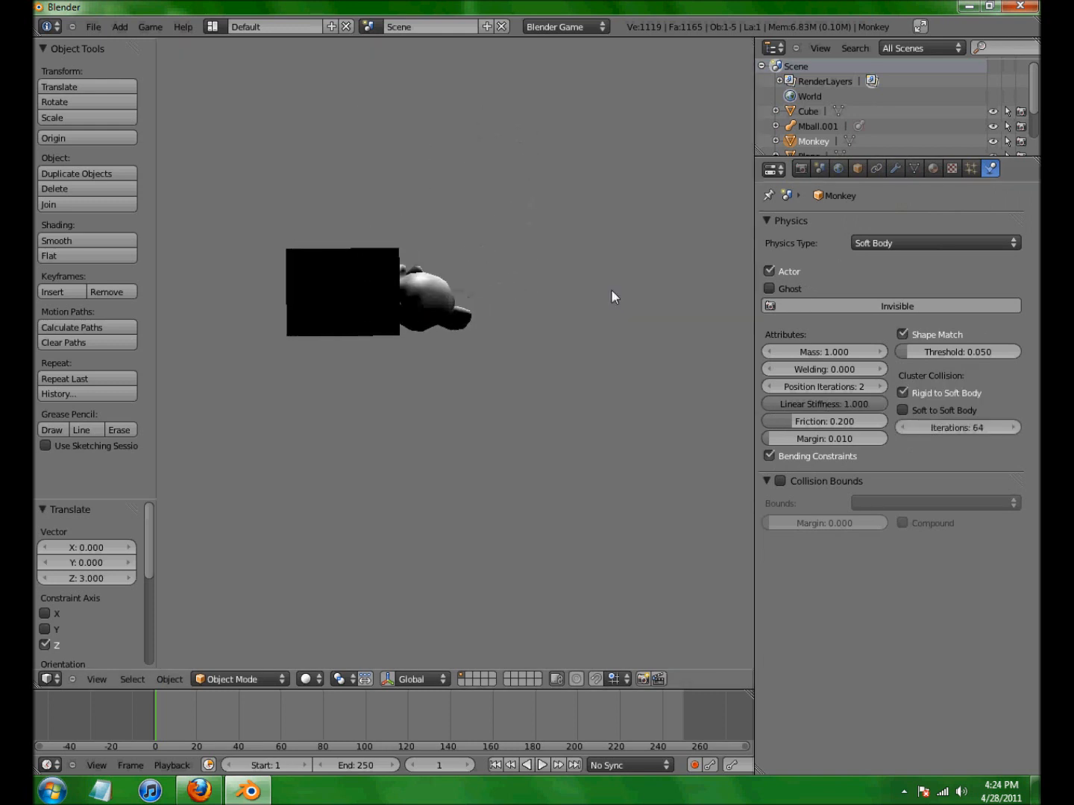
key(Escape)
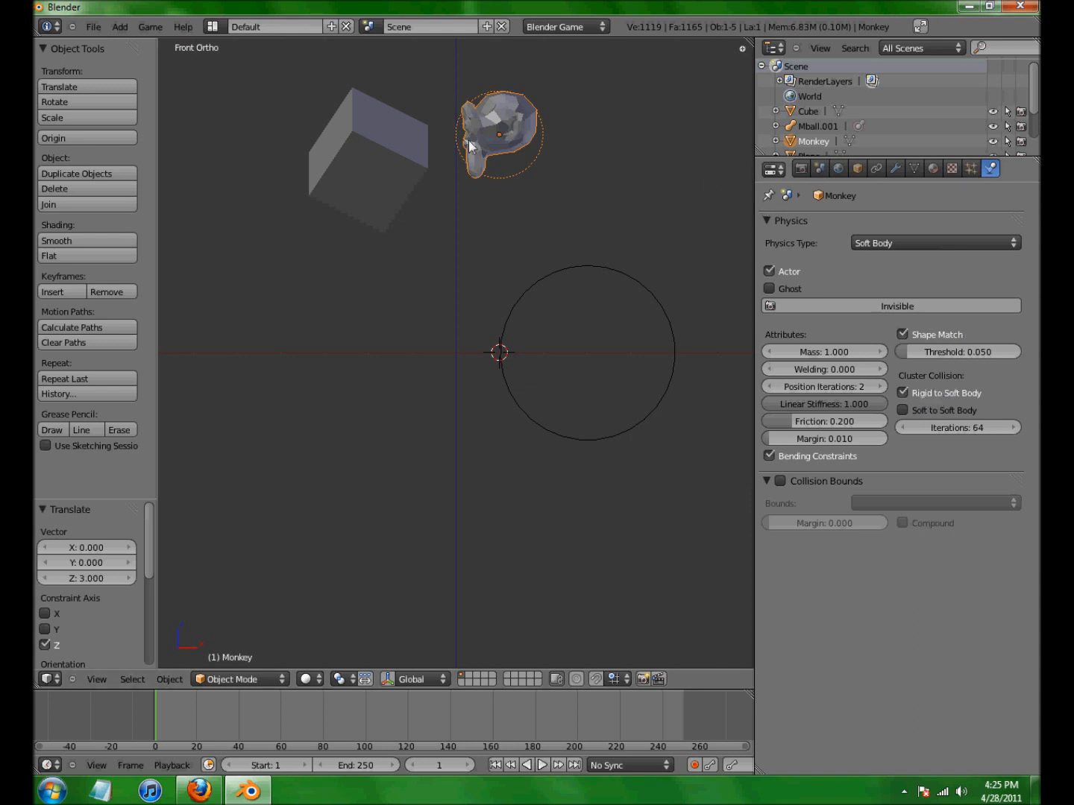
- Open the physics type choices for the monkey
click(910, 246)
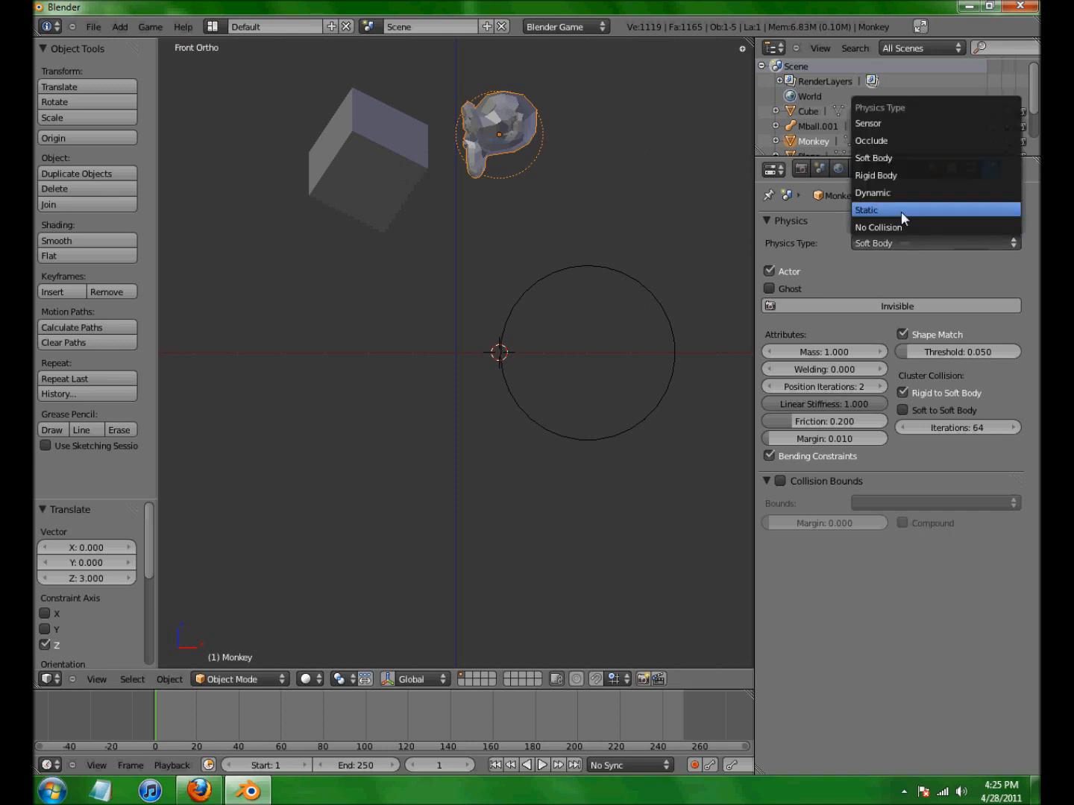